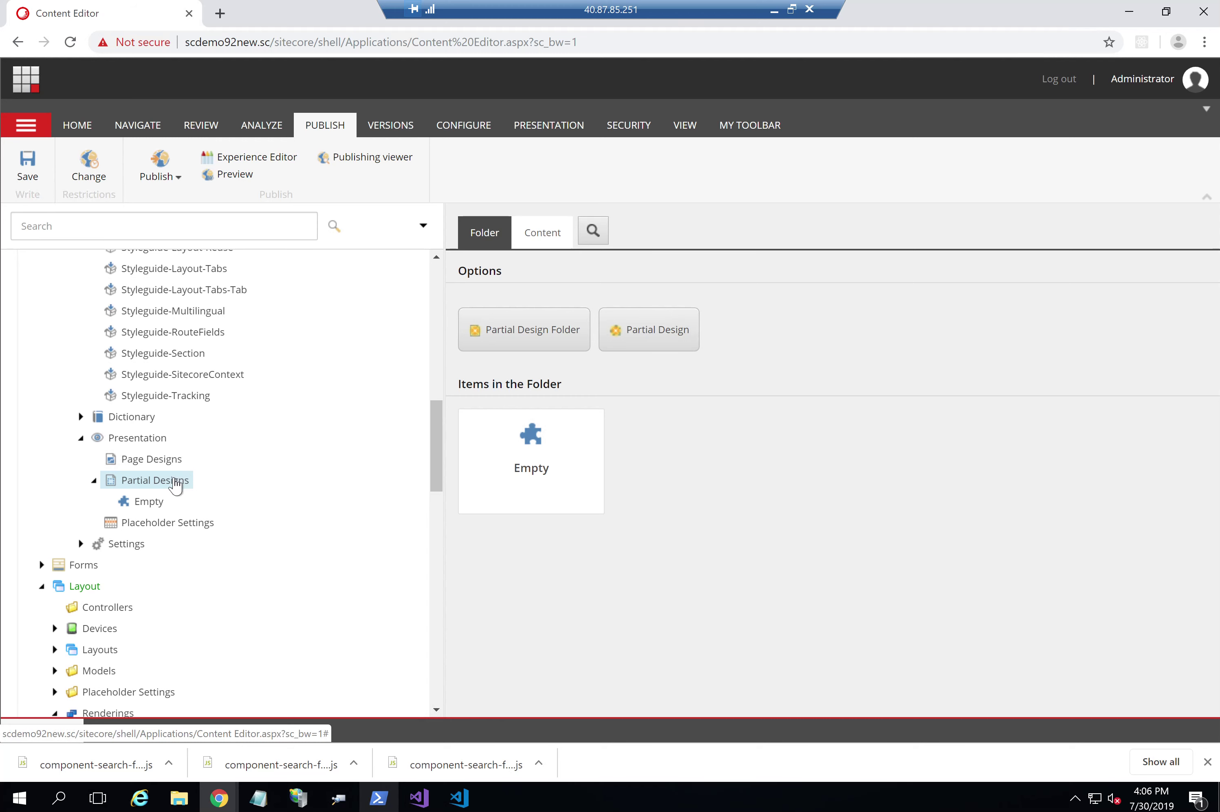
Insert a new partial design named Header in the Partial Designs folder
right_click(176, 485)
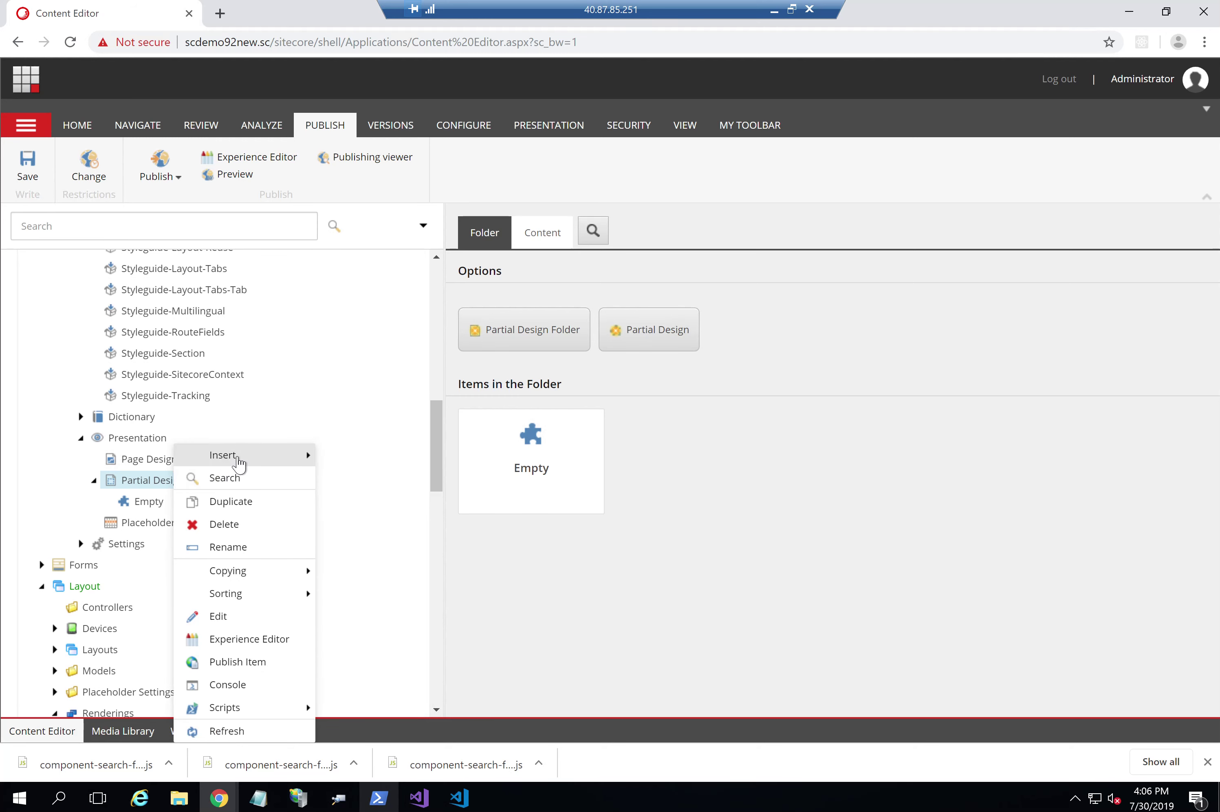
mouse_move(238, 463)
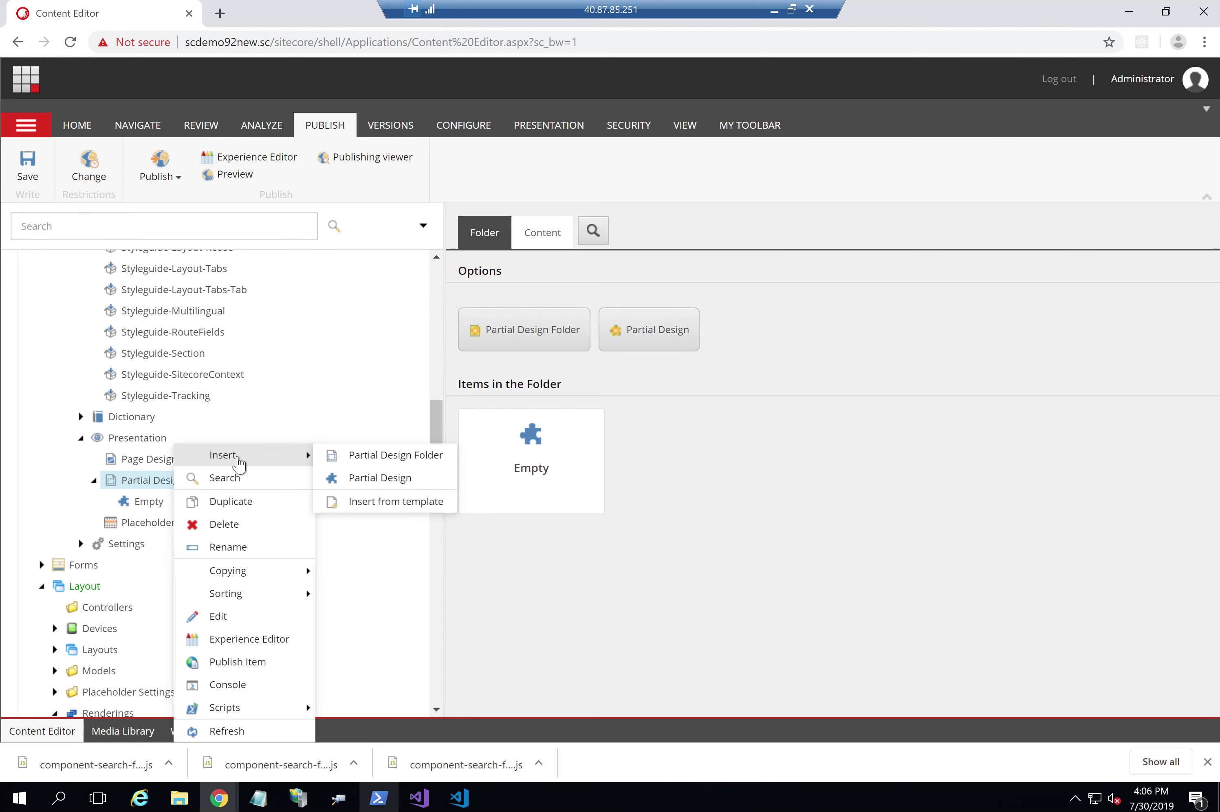
left_click(374, 479)
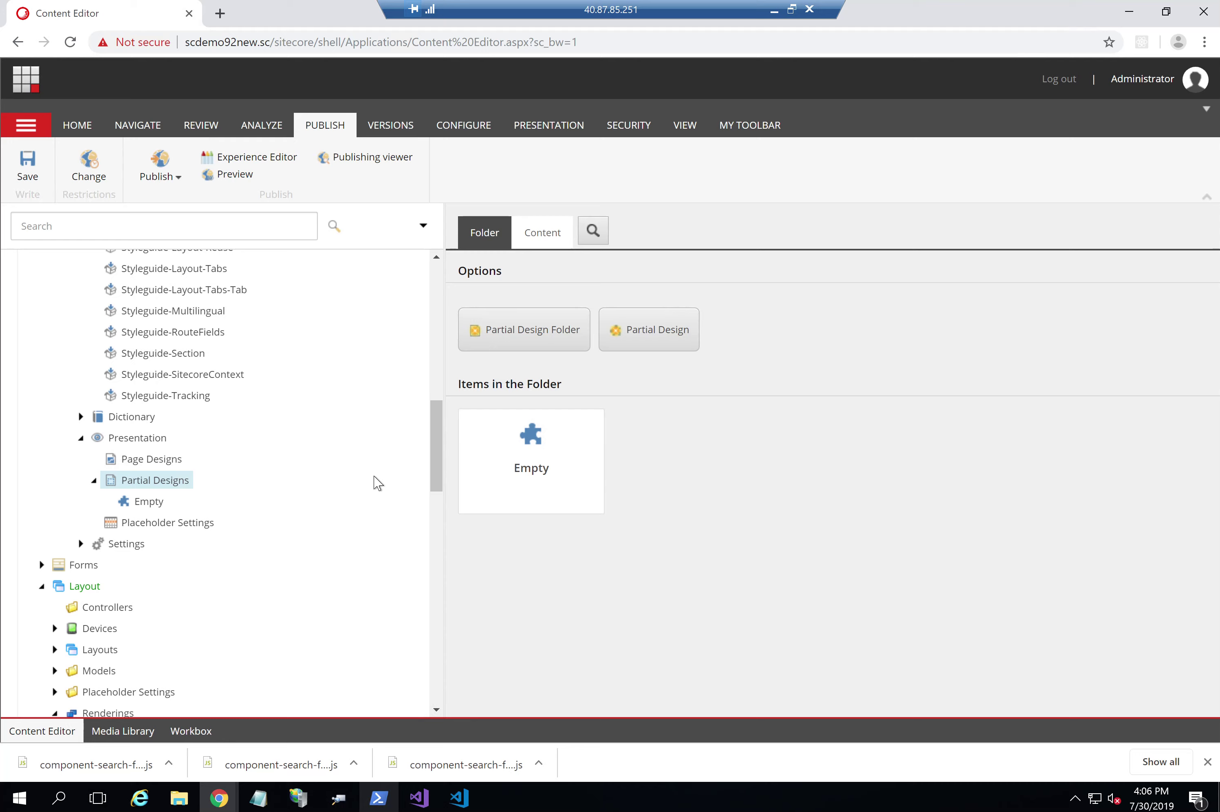
type("Header")
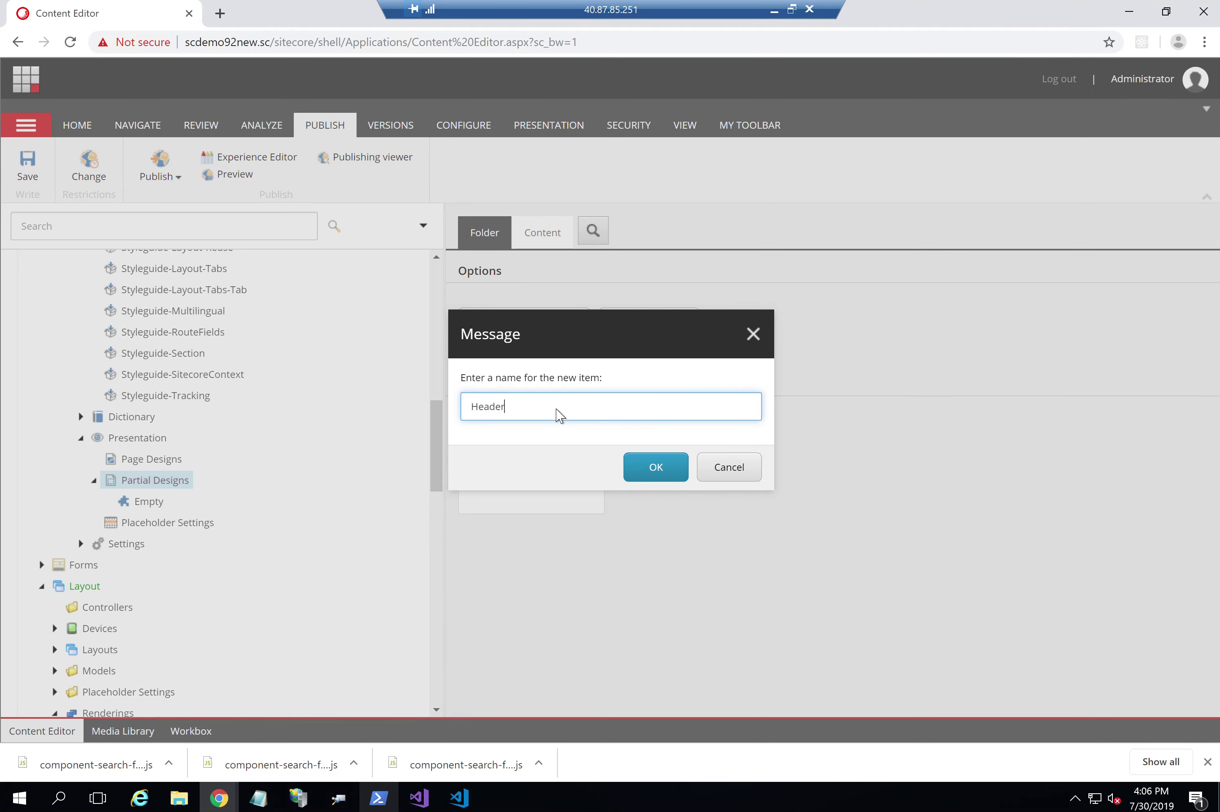
key("Return")
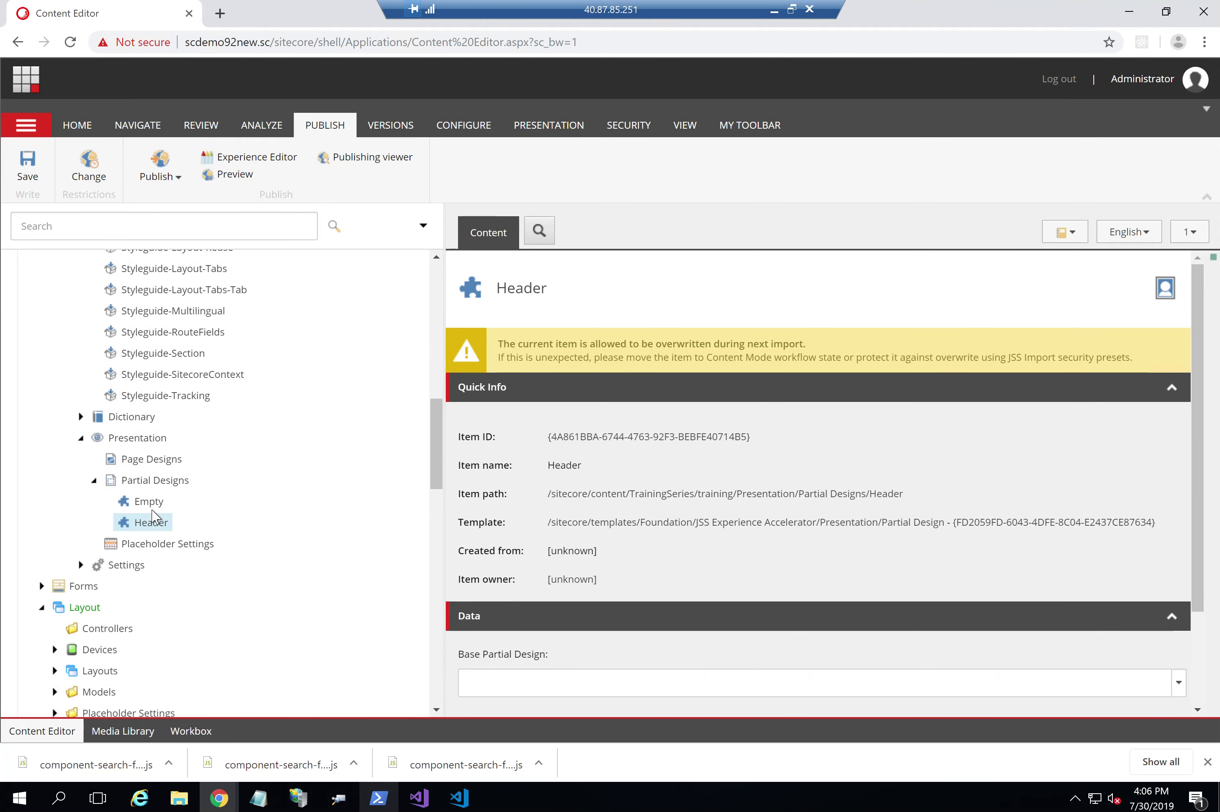
Insert a second partial design named Footer in the same folder
right_click(134, 481)
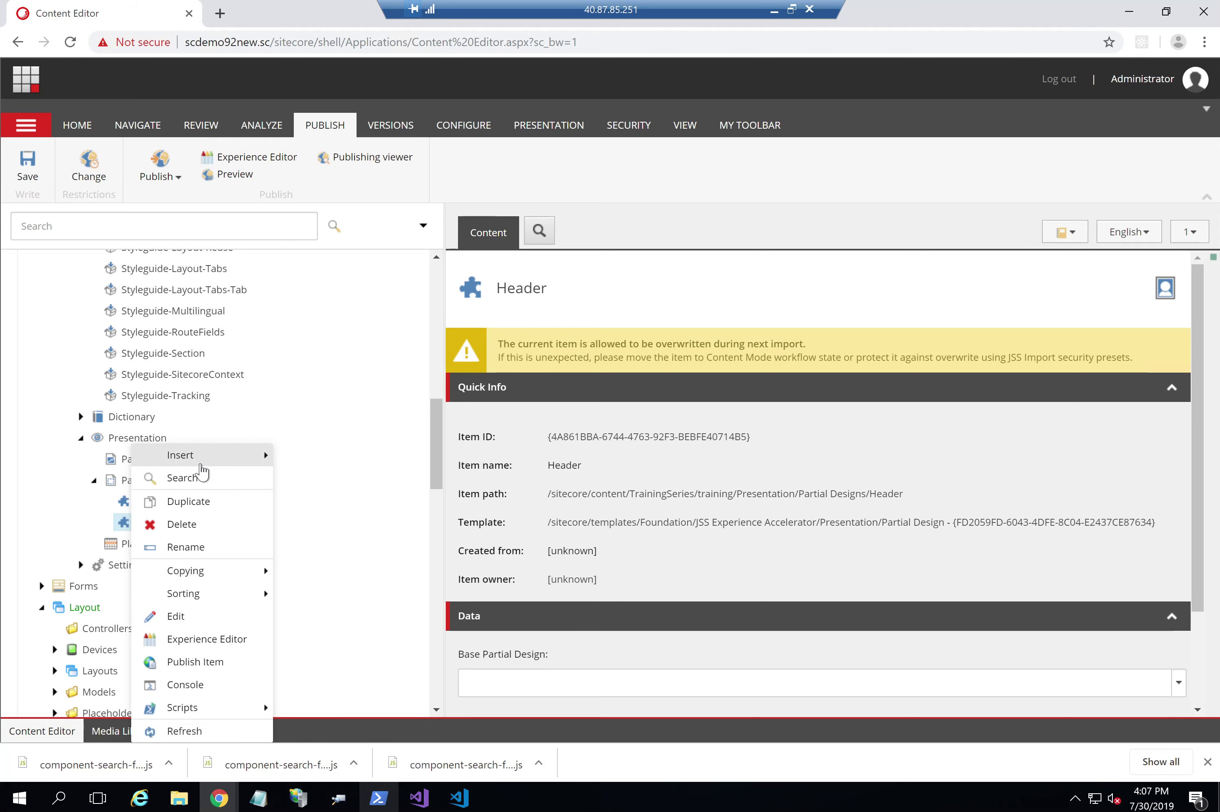
mouse_move(200, 465)
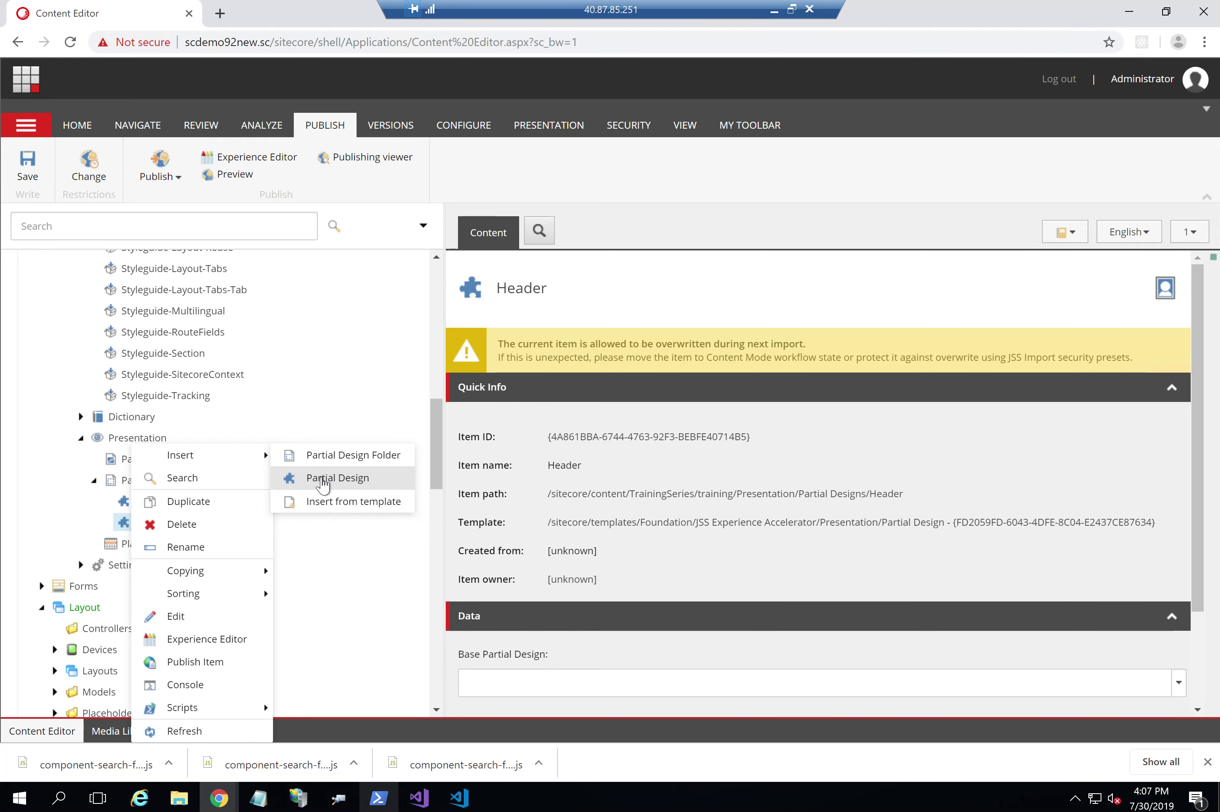
left_click(323, 484)
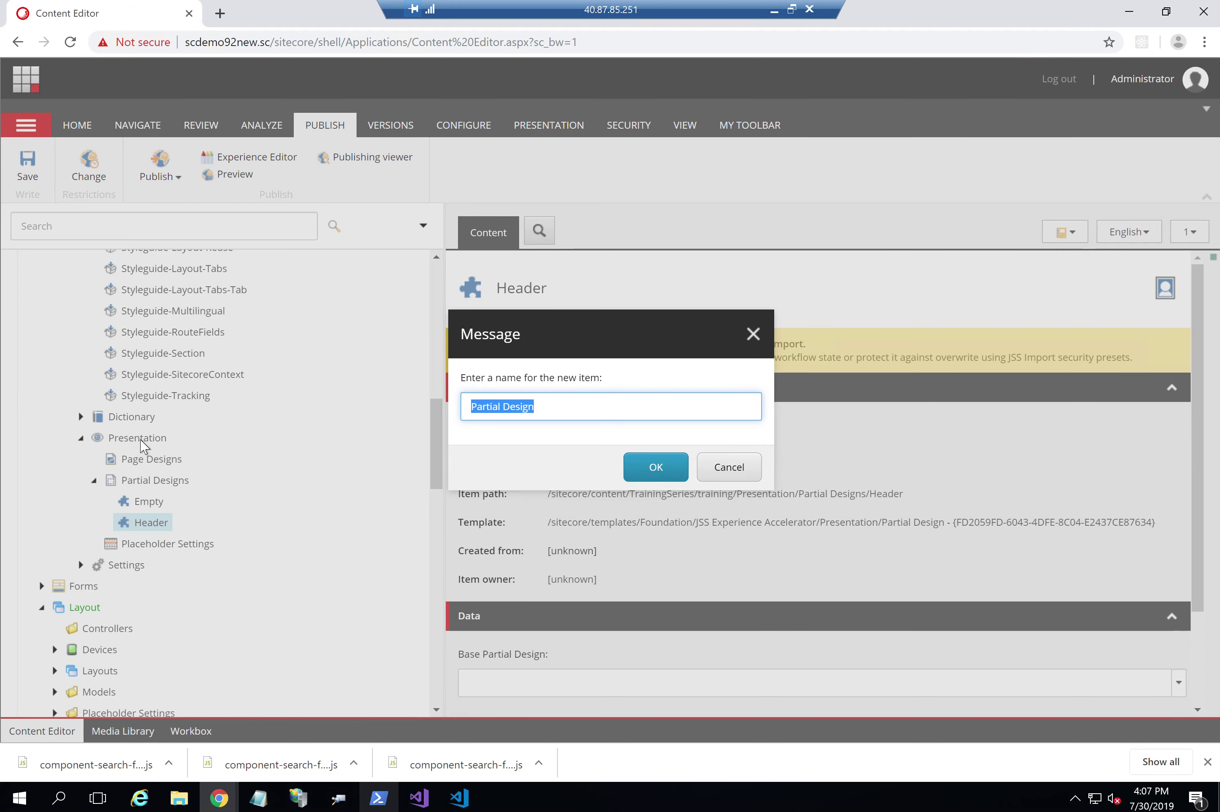
type("Footer")
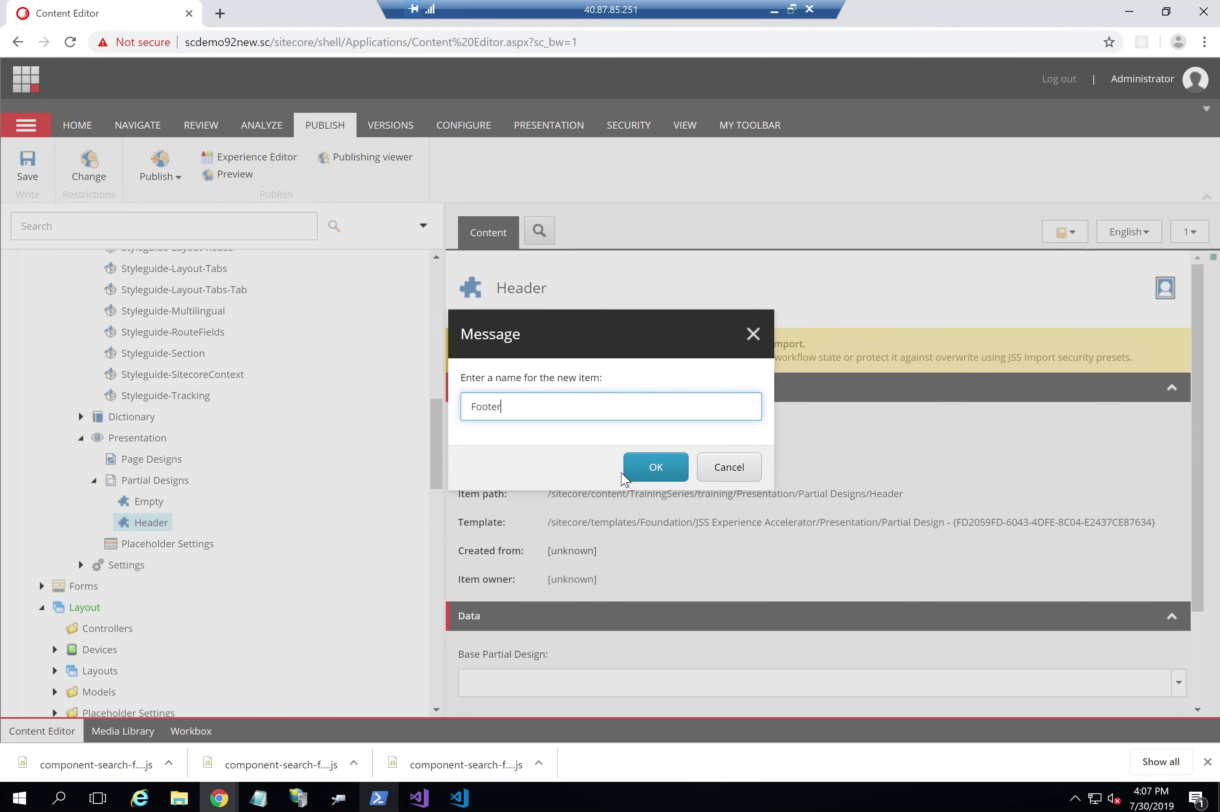
left_click(625, 473)
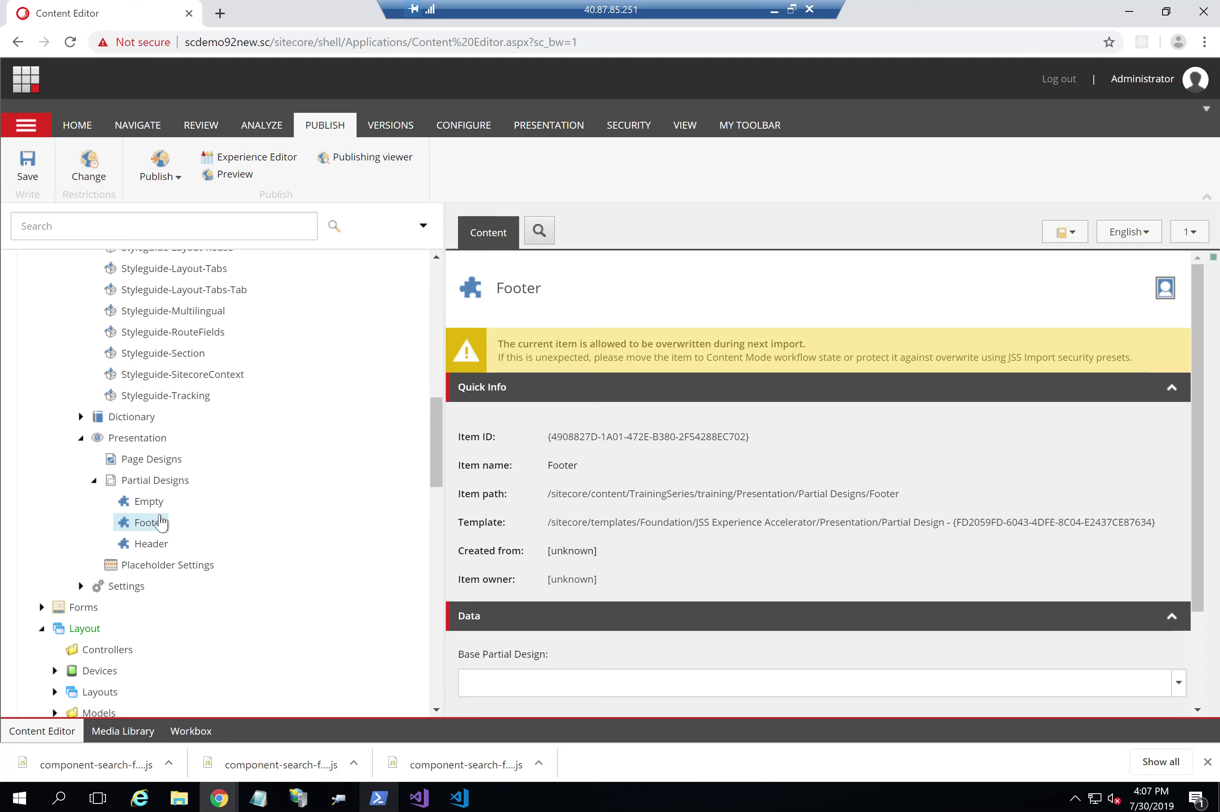
Select the Header partial design in the tree to show its details
scroll(244, 481, "up", 5)
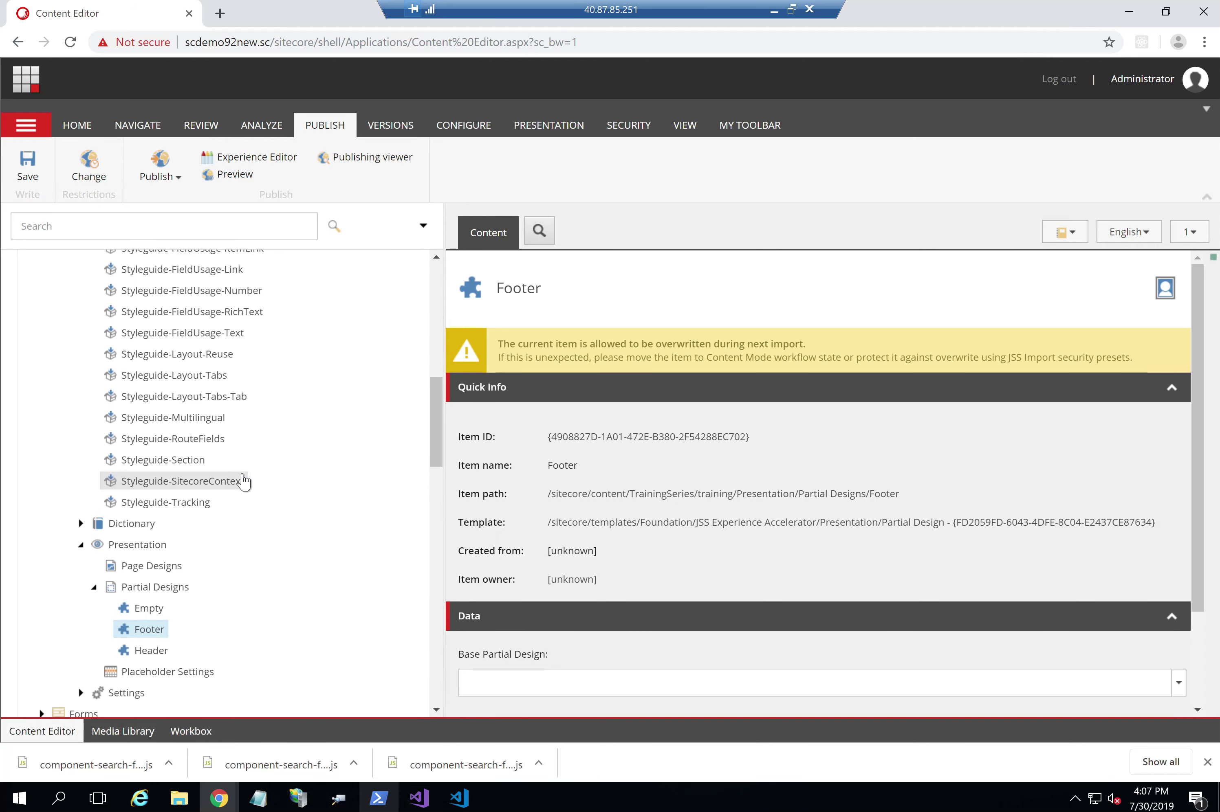
scroll(244, 480, "up", 6)
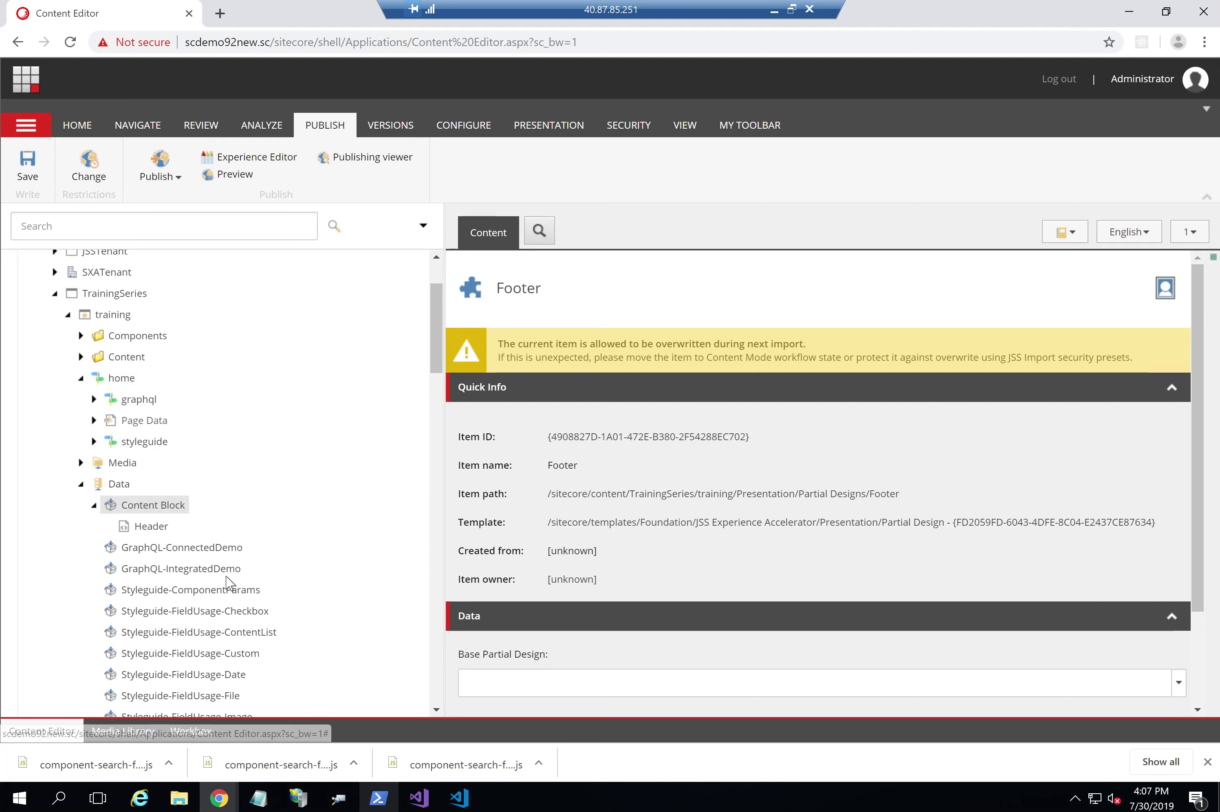
scroll(229, 556, "down", 11)
left_click(147, 556)
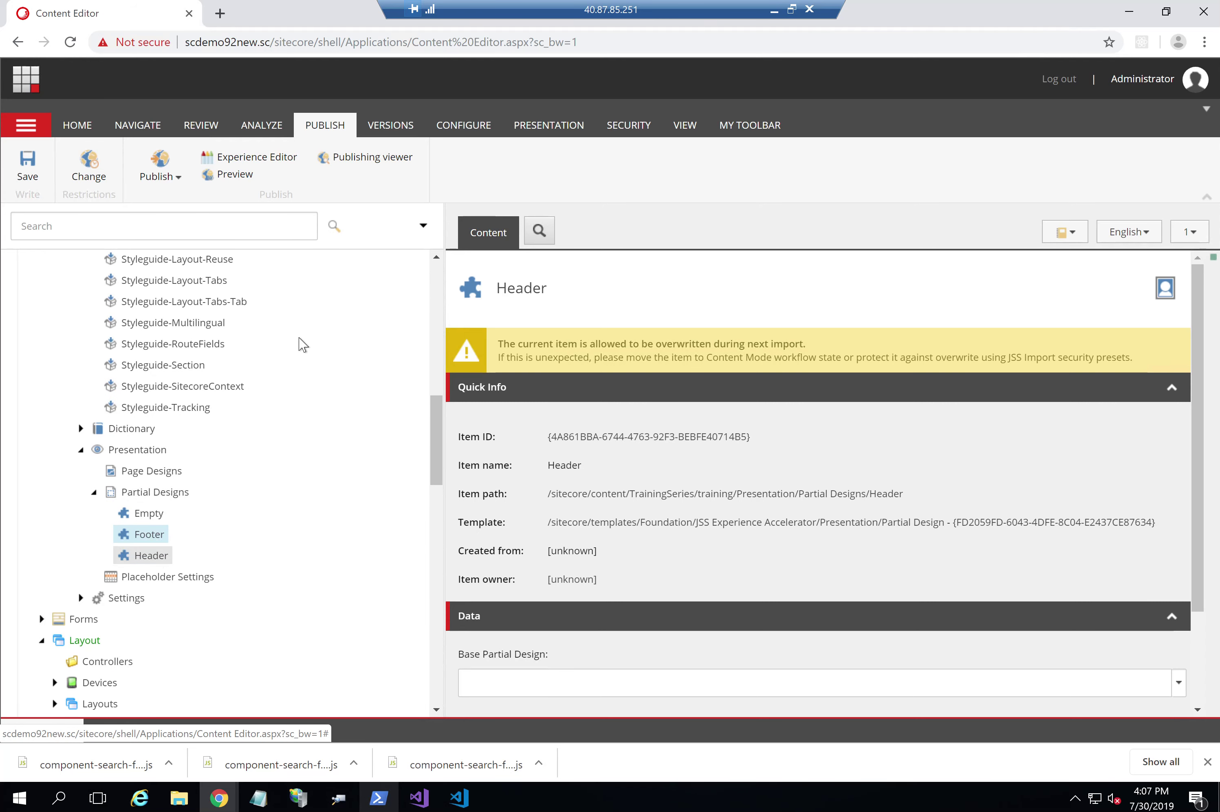
Open the Header design in Experience Editor and select its jss-header placeholder
left_click(257, 160)
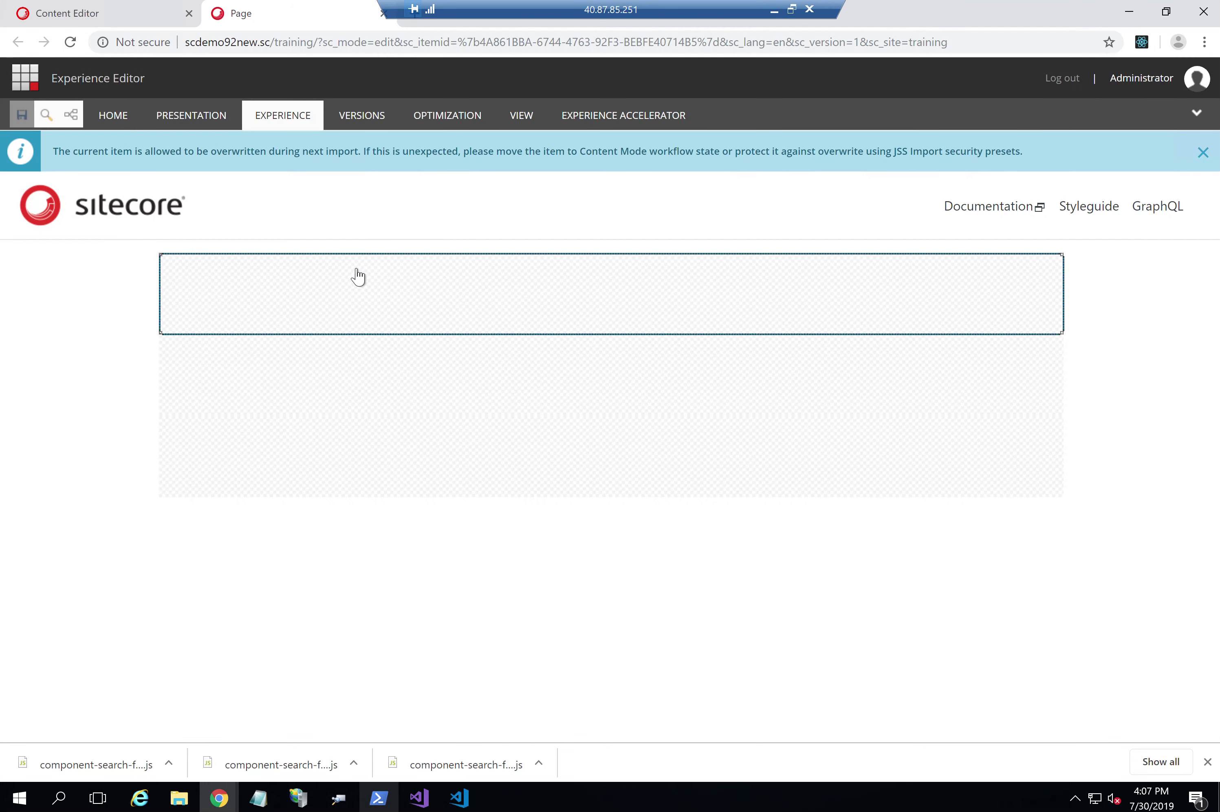
left_click(350, 288)
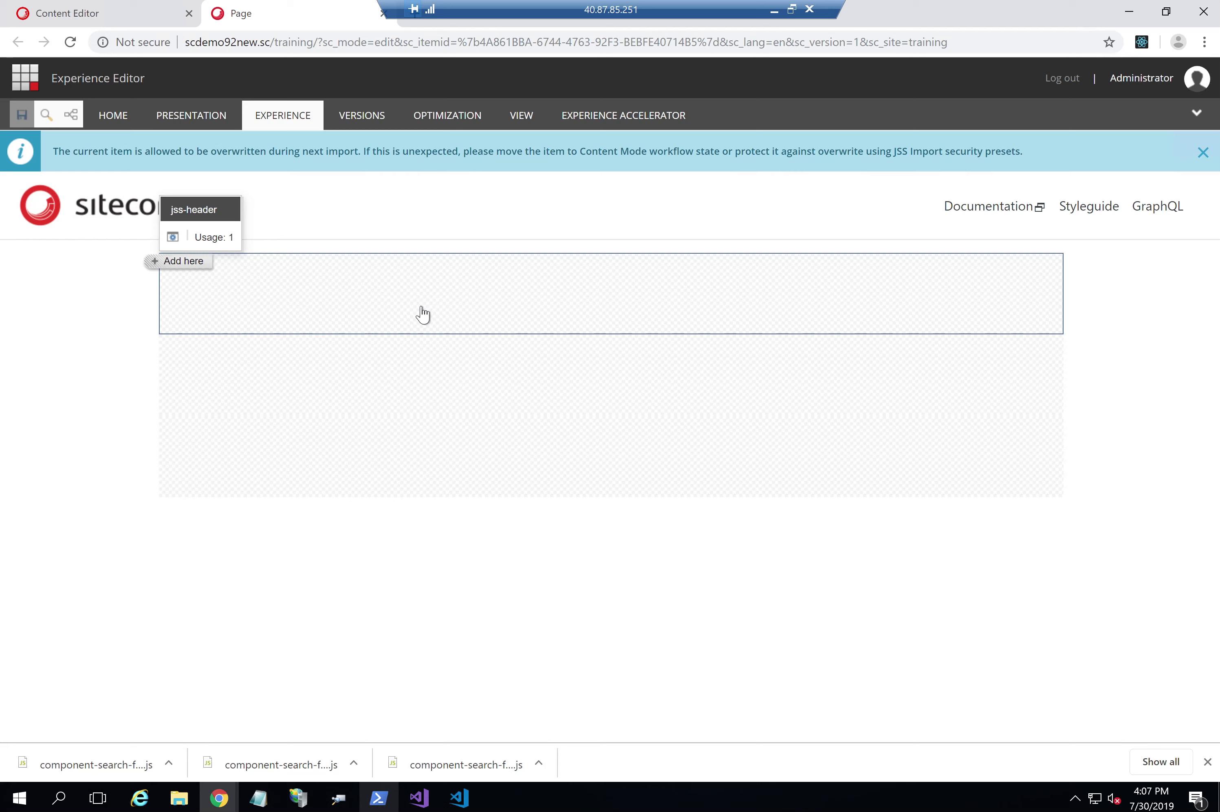
left_click(389, 371)
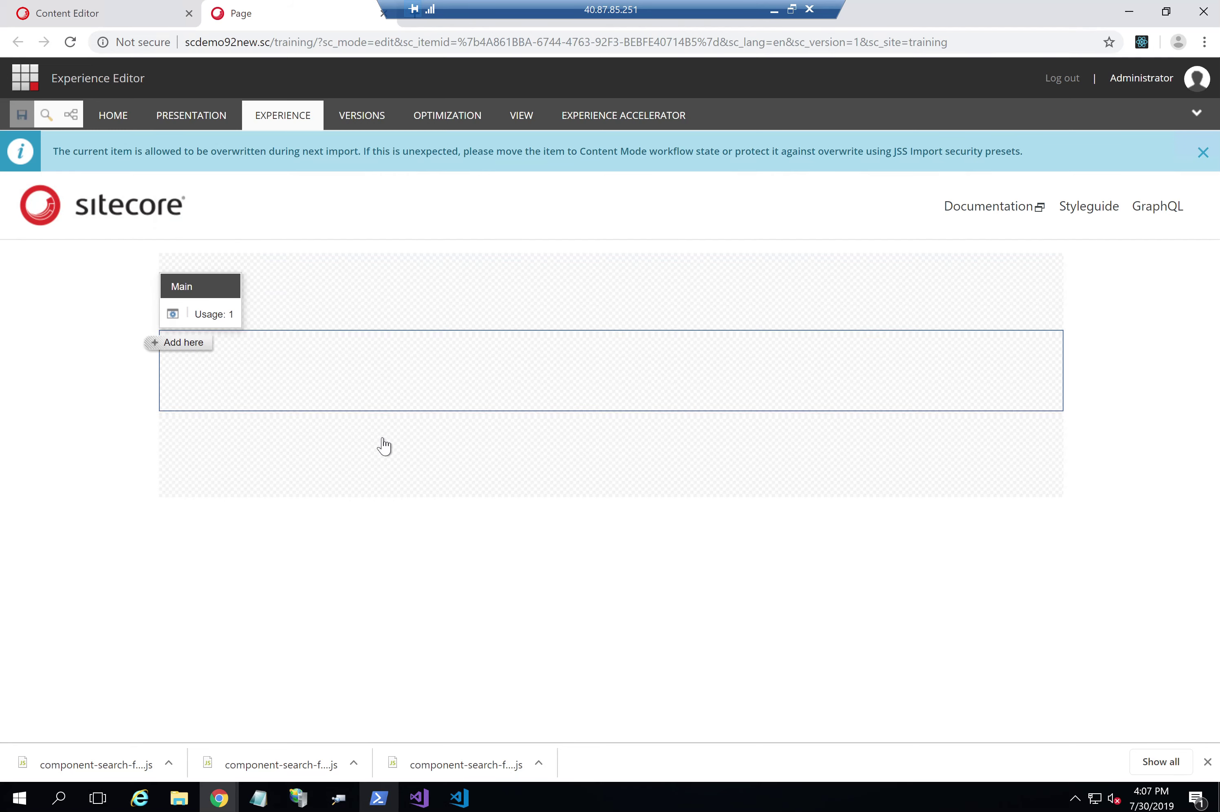
left_click(383, 474)
left_click(370, 295)
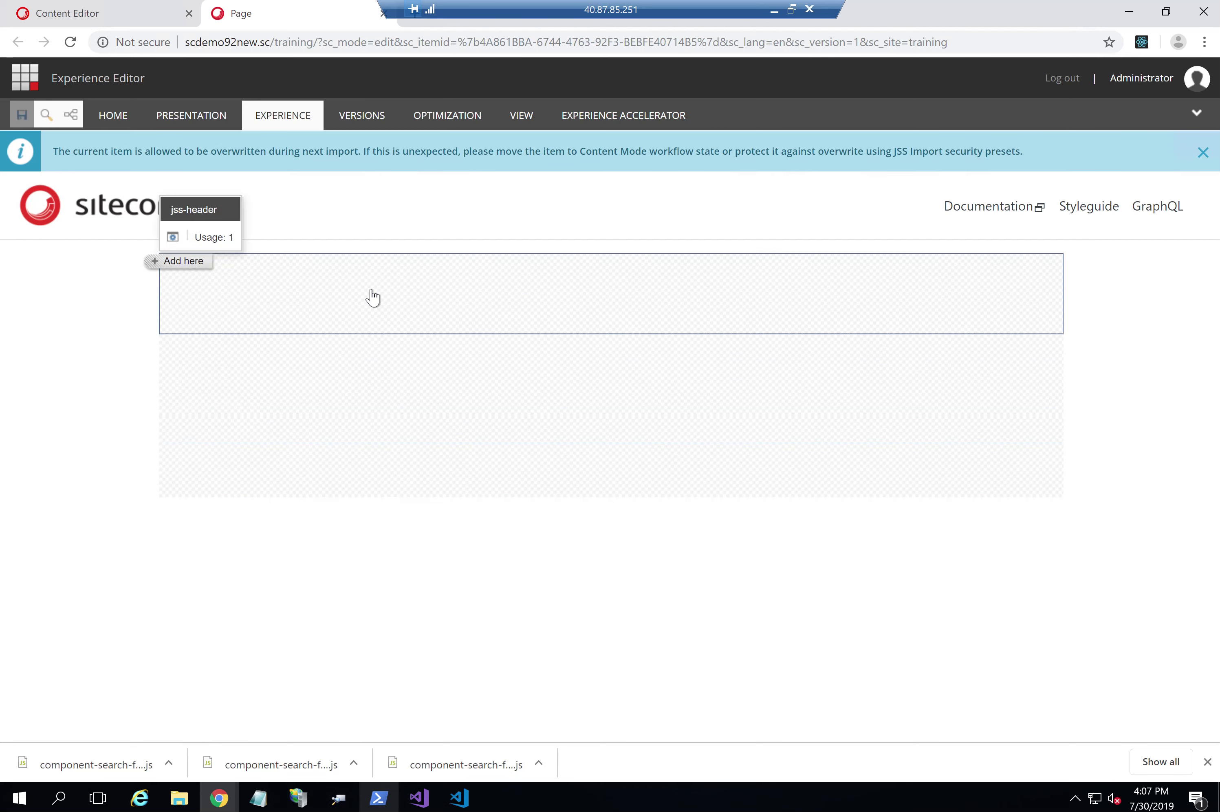
Add a TrainingSeries Content Block sourced from the Header item to jss-header, then save
left_click(198, 268)
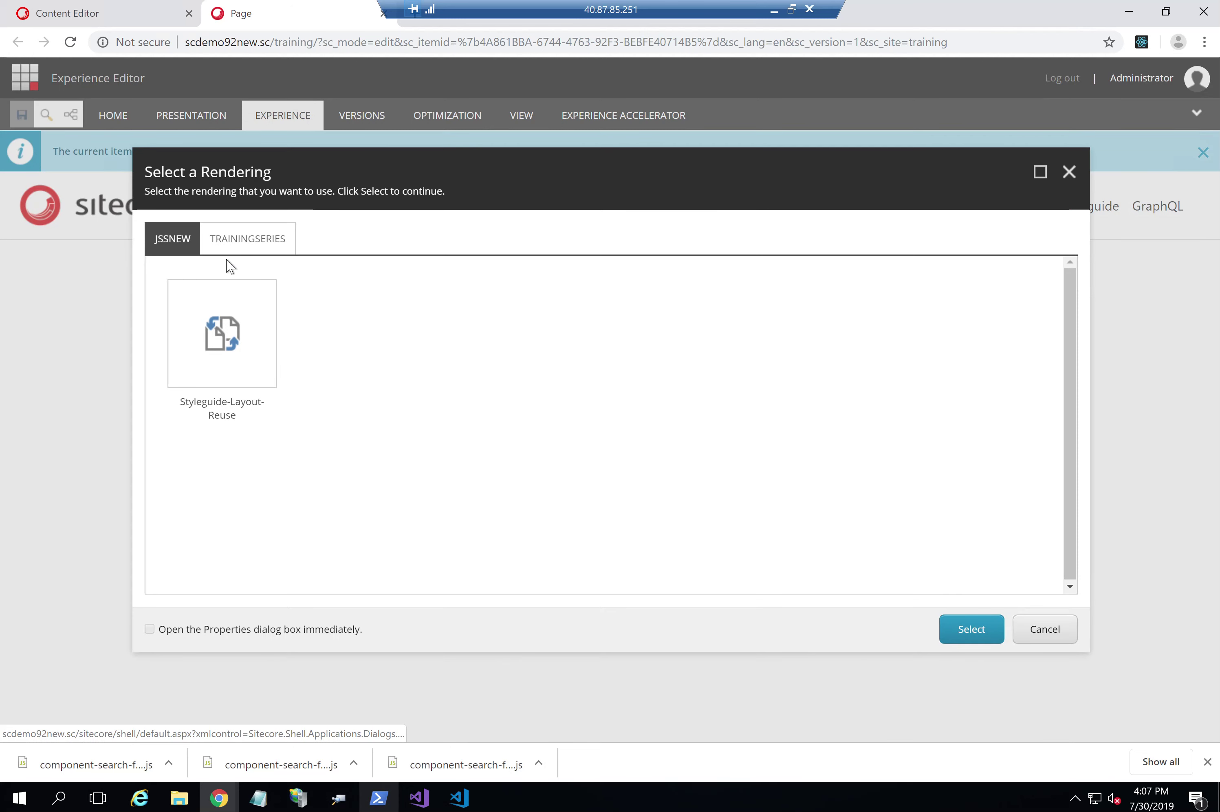
left_click(251, 239)
left_click(231, 320)
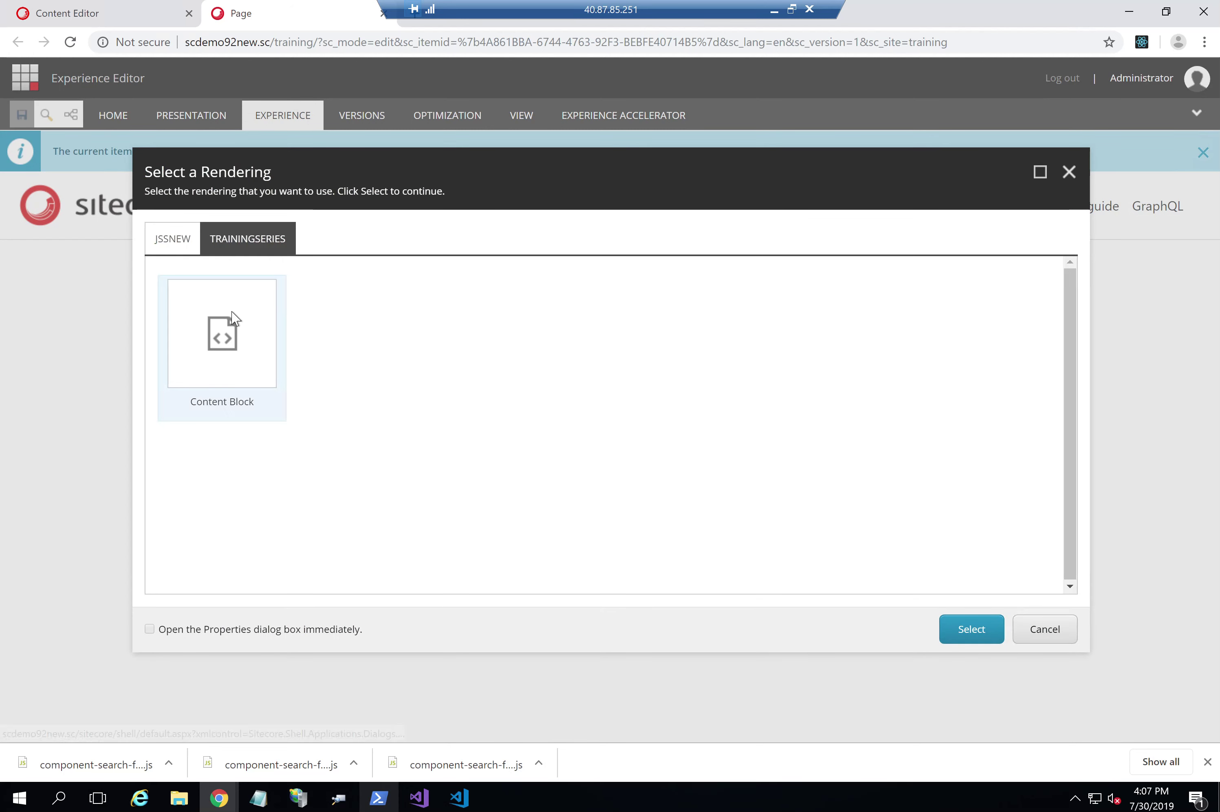
left_click(958, 636)
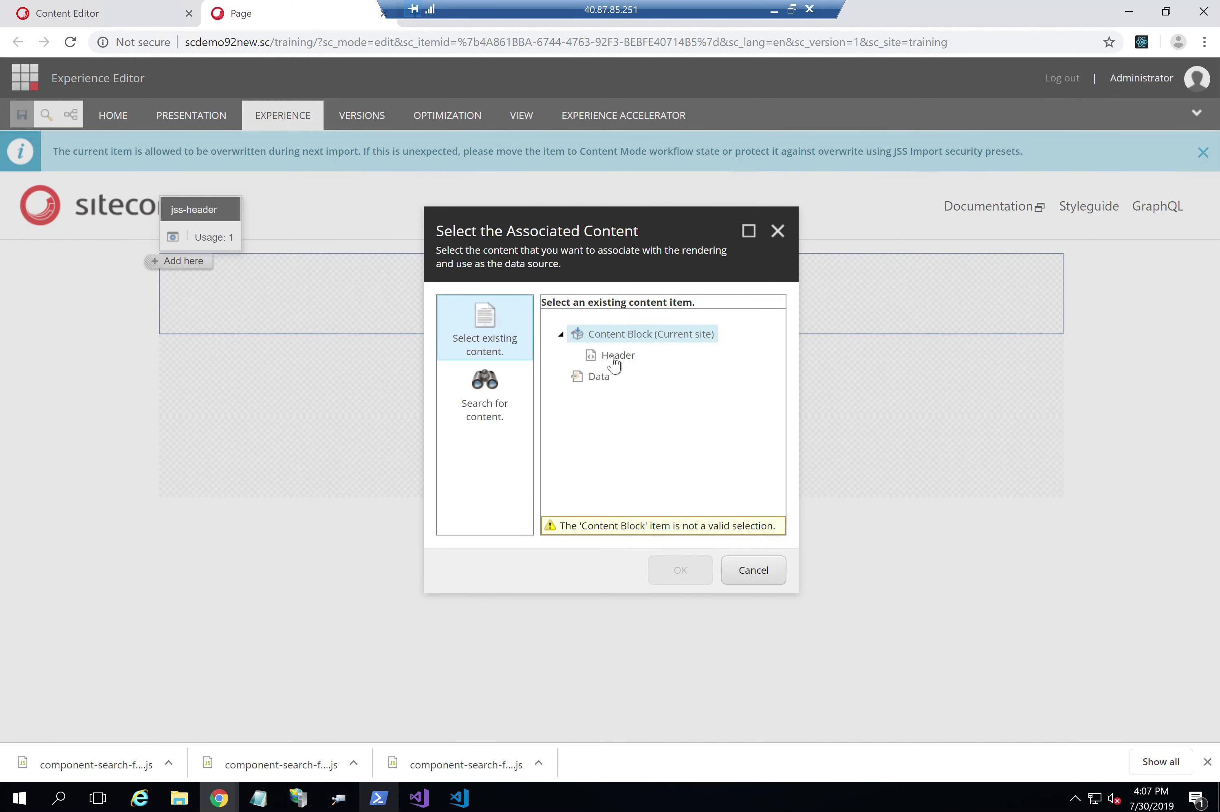
left_click(613, 361)
left_click(681, 570)
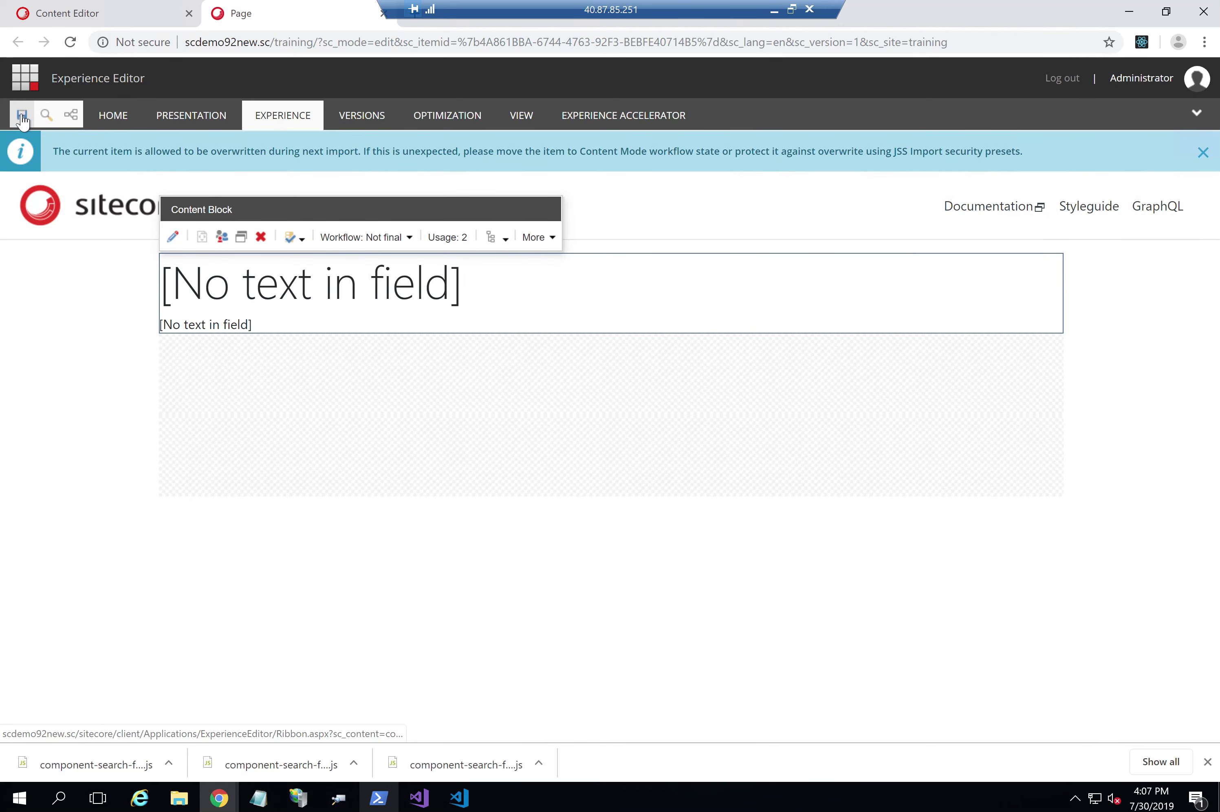
left_click(22, 118)
Create a Content Block item named Footer under Data > Content Block, beside Header
left_click(67, 13)
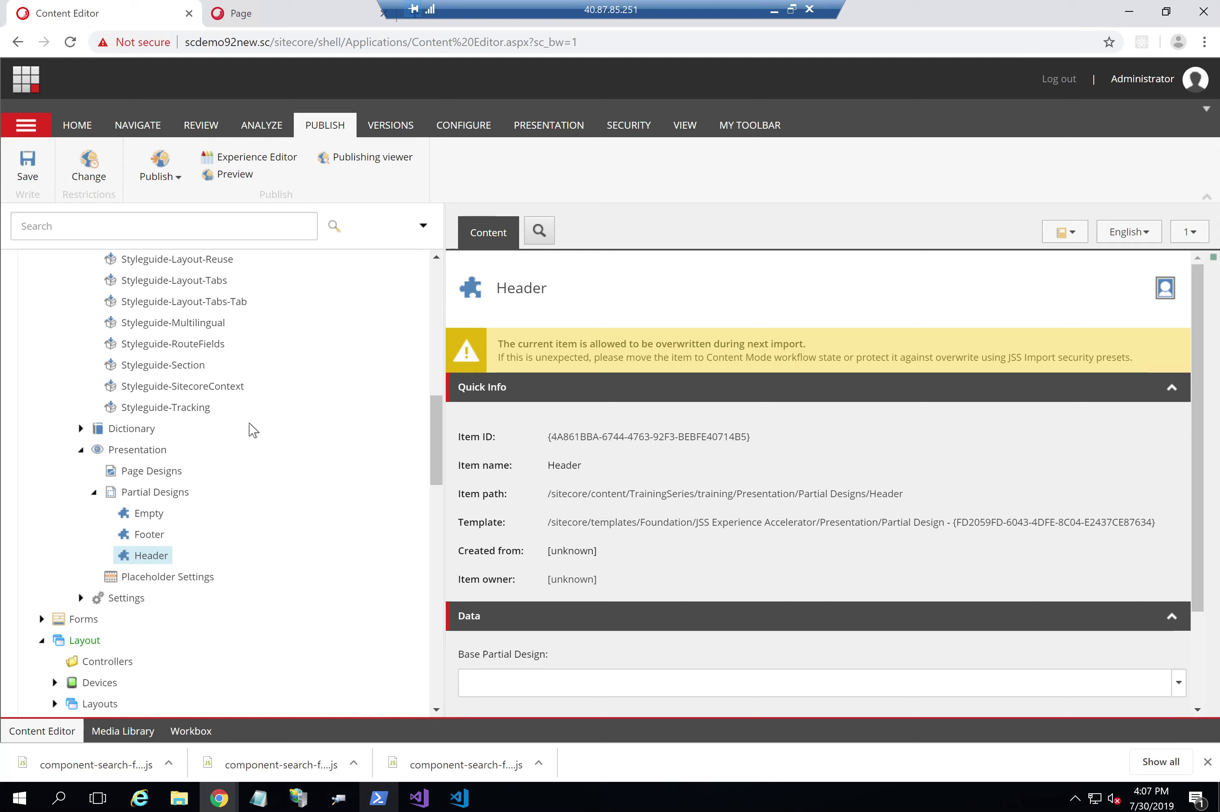
scroll(251, 431, "up", 3)
scroll(251, 430, "up", 12)
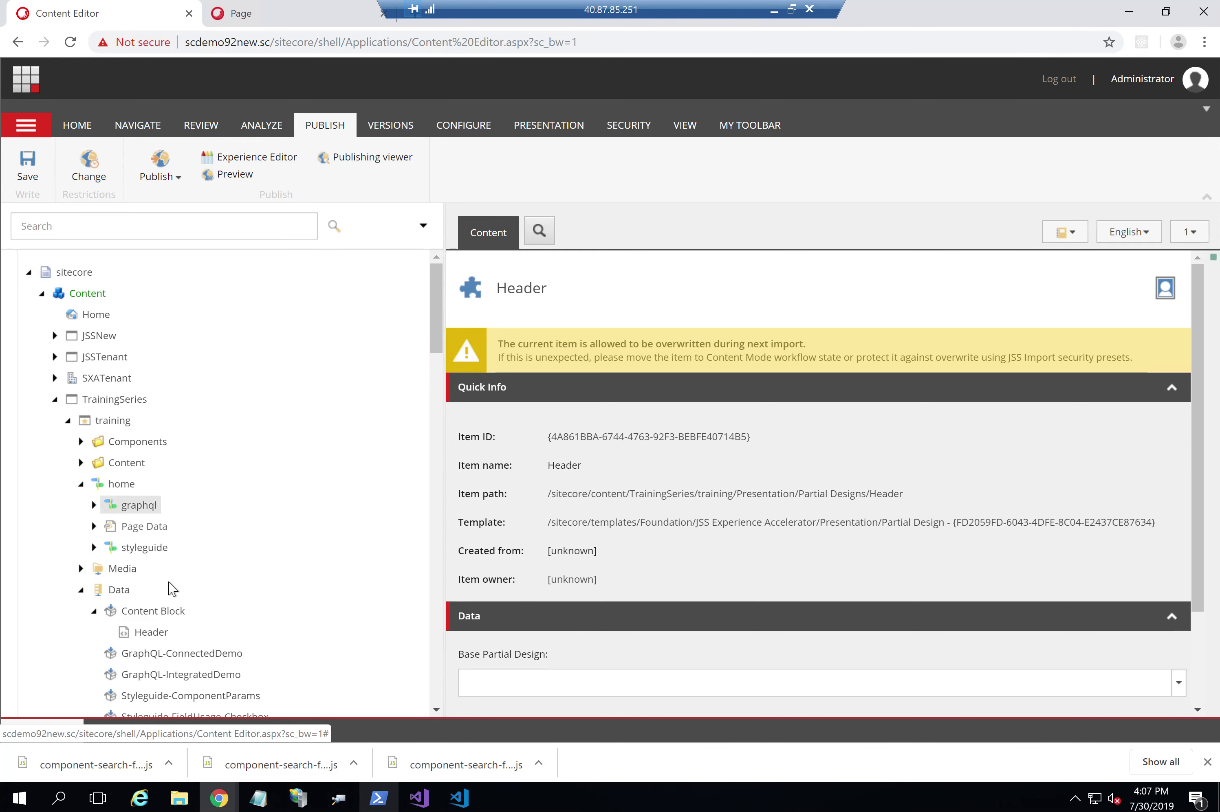
right_click(147, 624)
mouse_move(231, 456)
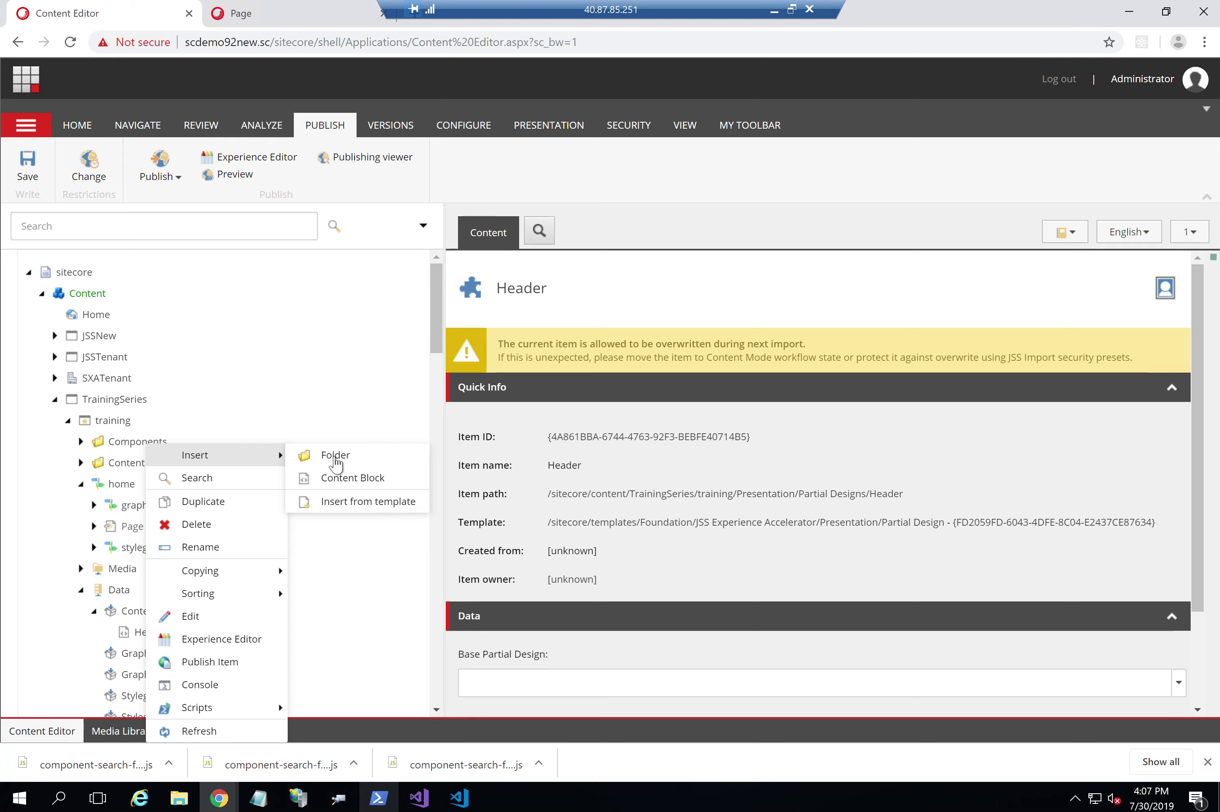
left_click(355, 480)
type("Footer")
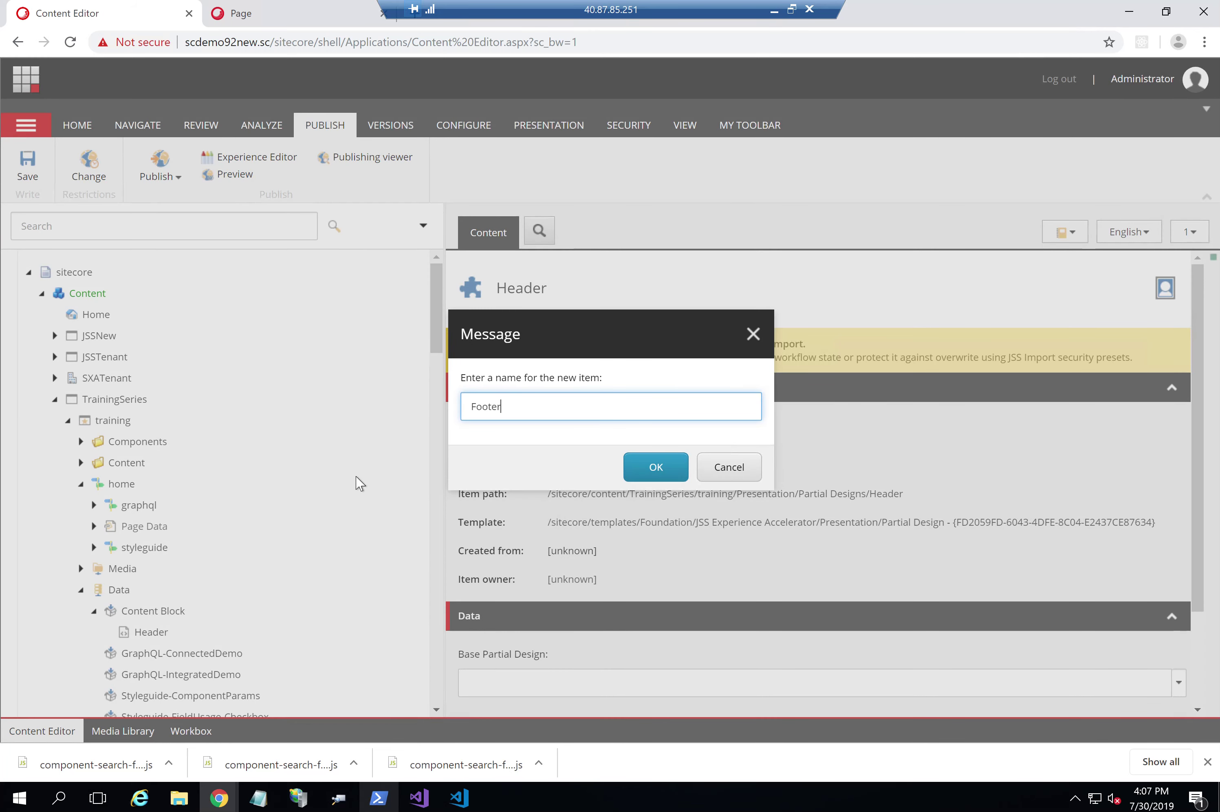
key("Return")
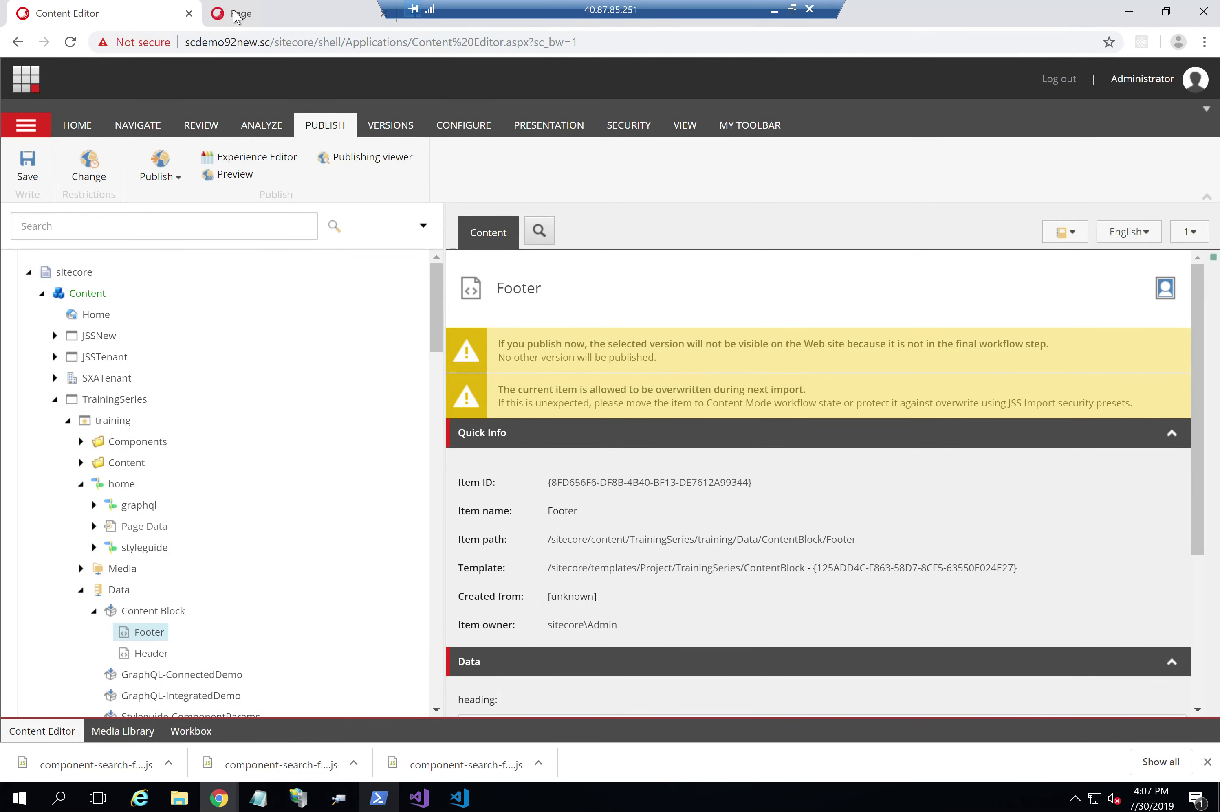
left_click(237, 16)
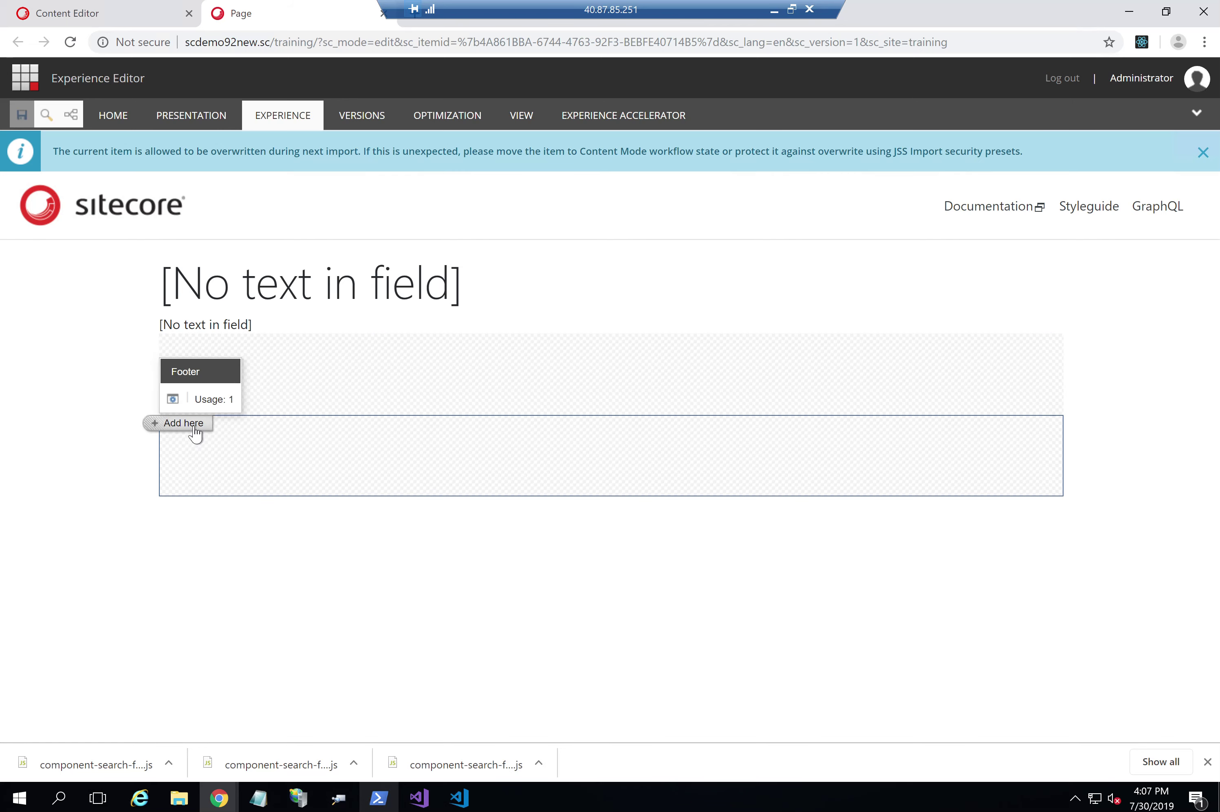
left_click(196, 434)
left_click(223, 351)
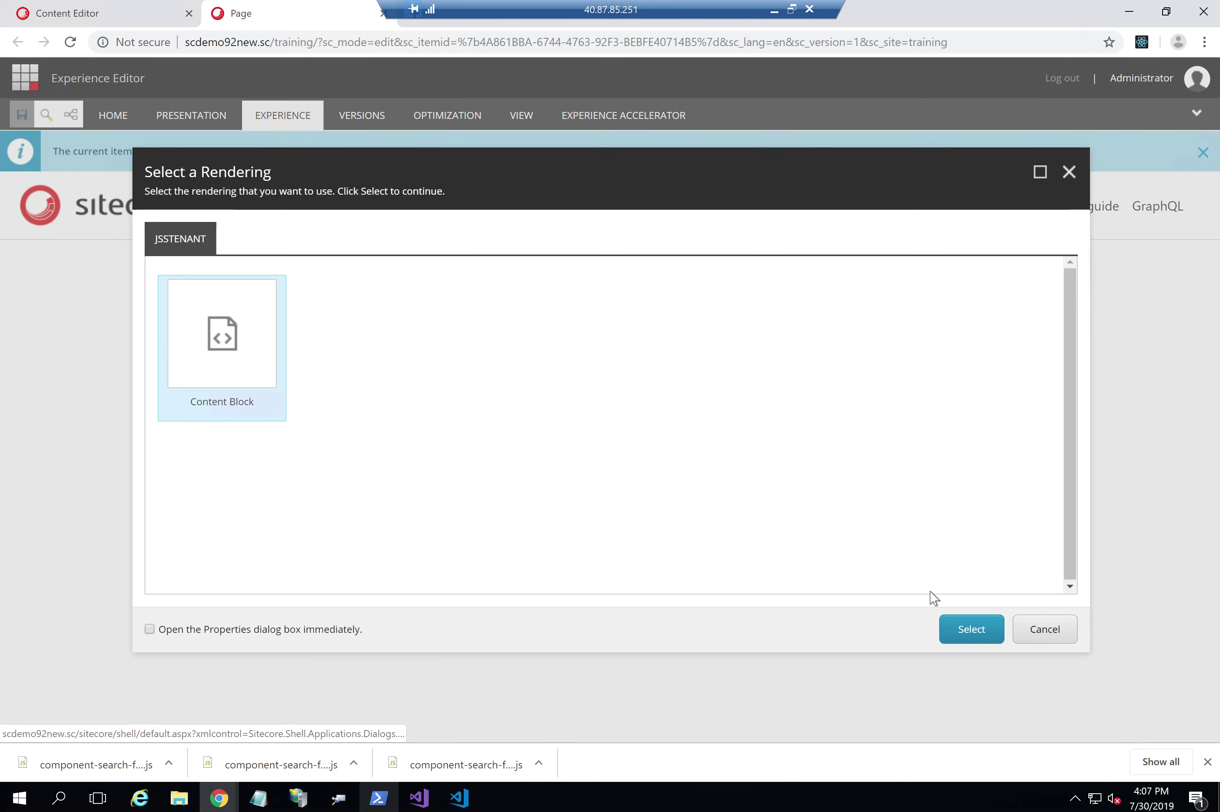
left_click(971, 629)
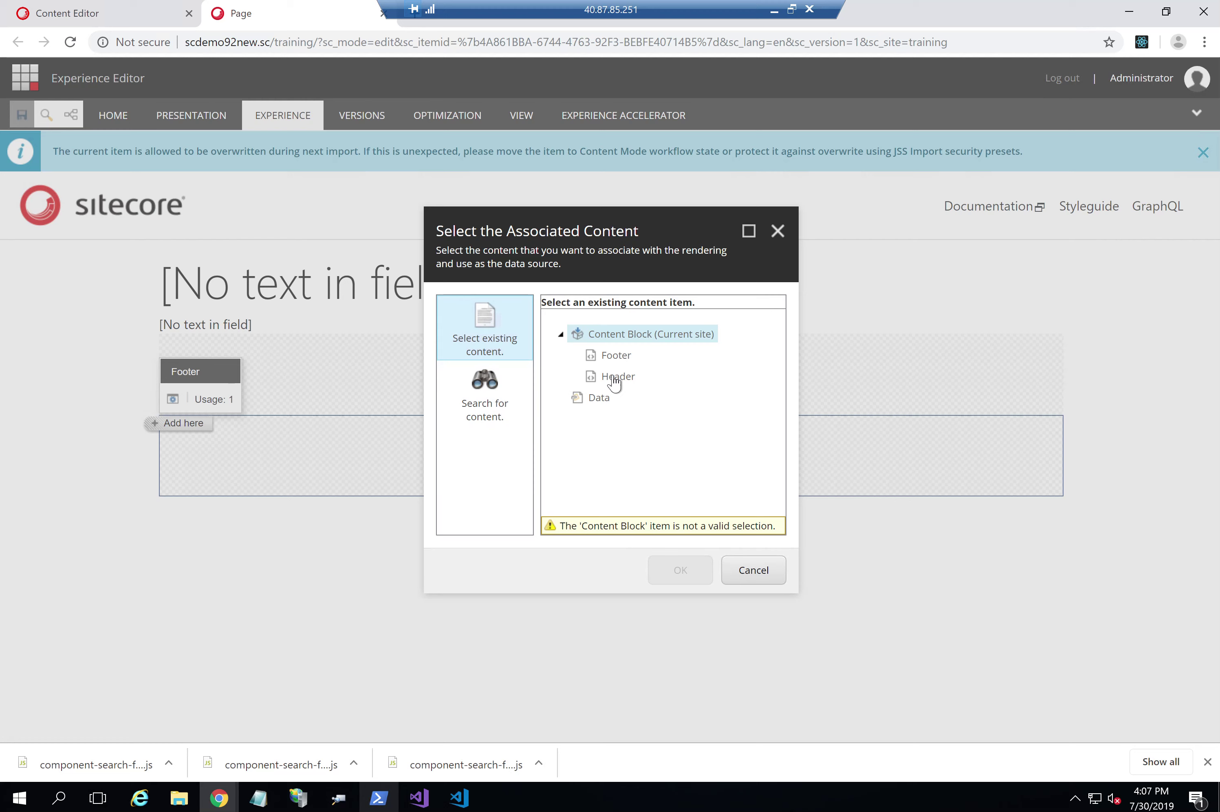
left_click(611, 358)
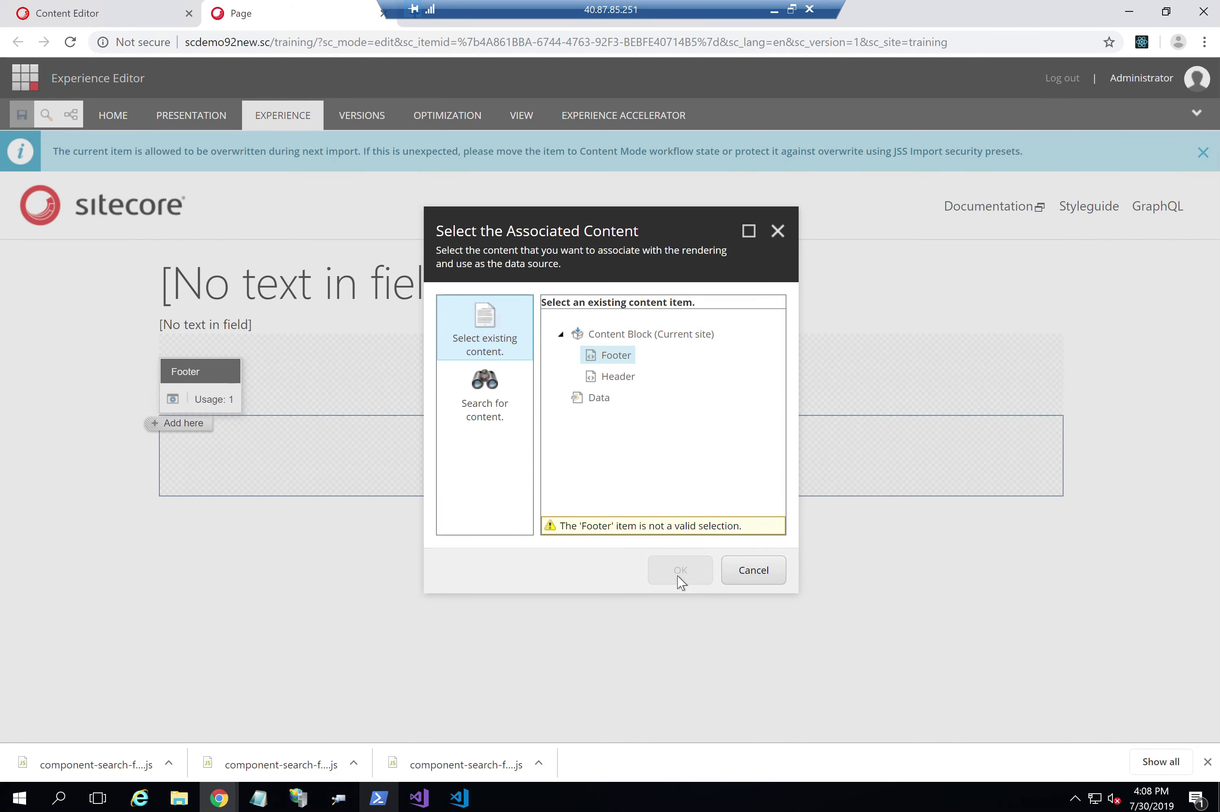
left_click(774, 577)
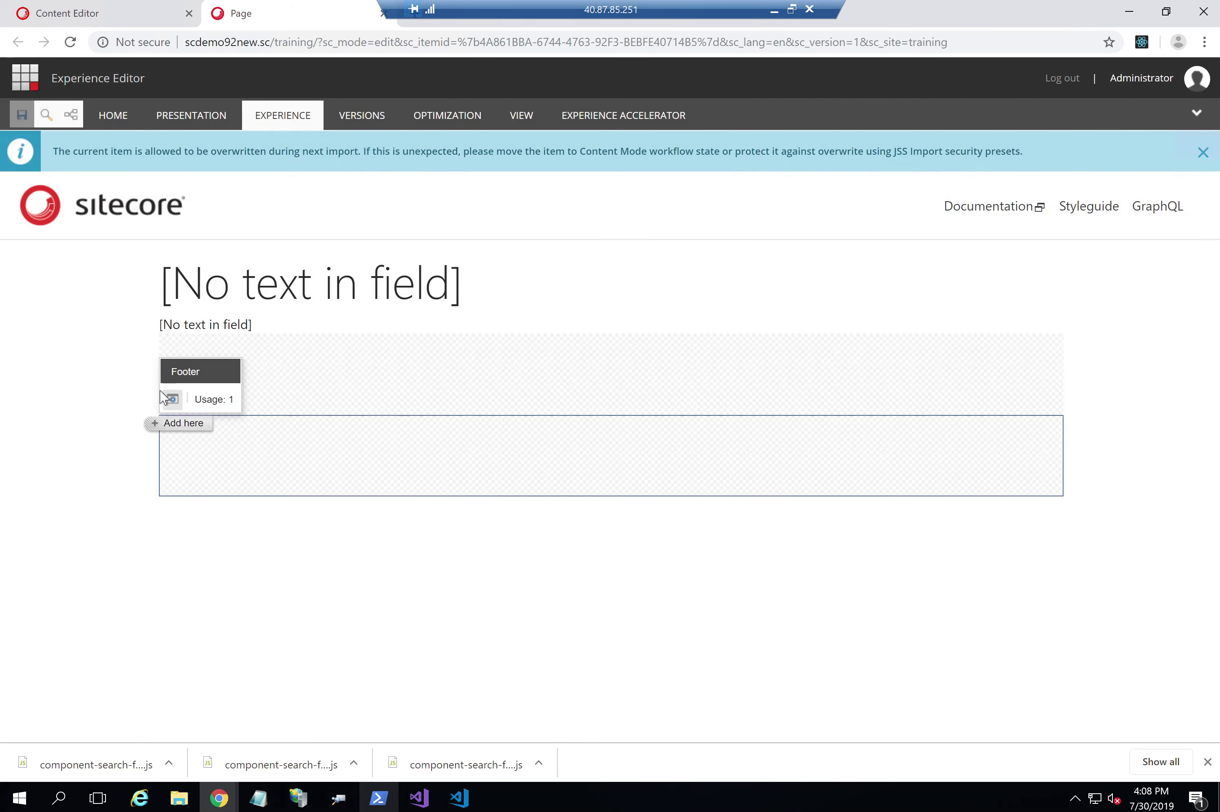
Open the footer placeholder's allowed controls editor, then close it without changes
left_click(172, 399)
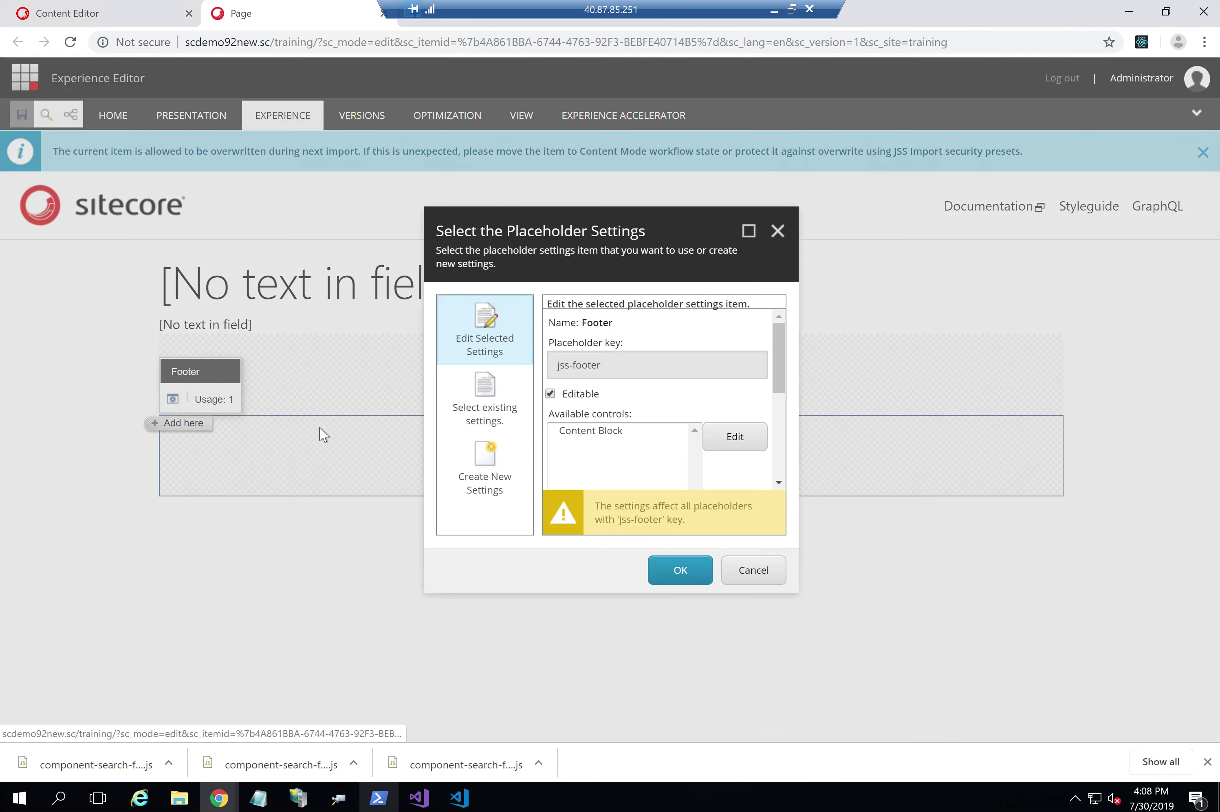
left_click(714, 435)
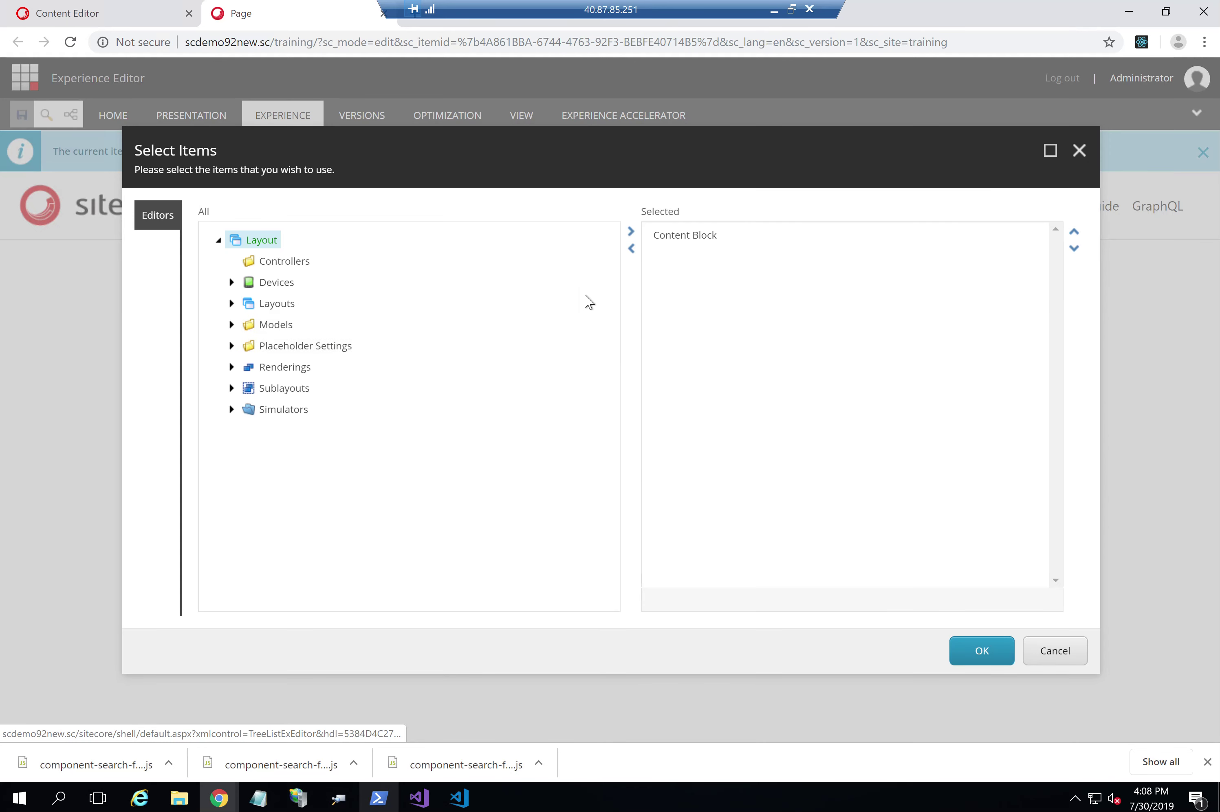
left_click(680, 248)
left_click(631, 248)
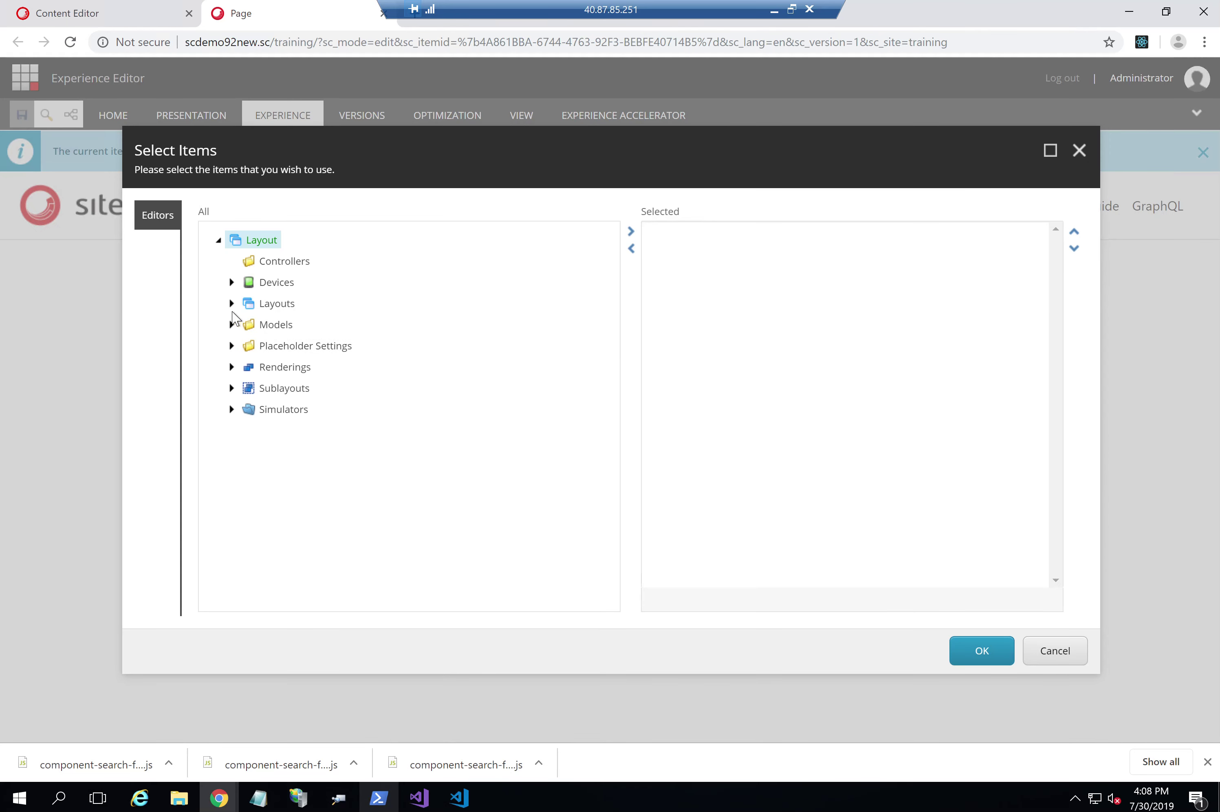
left_click(231, 303)
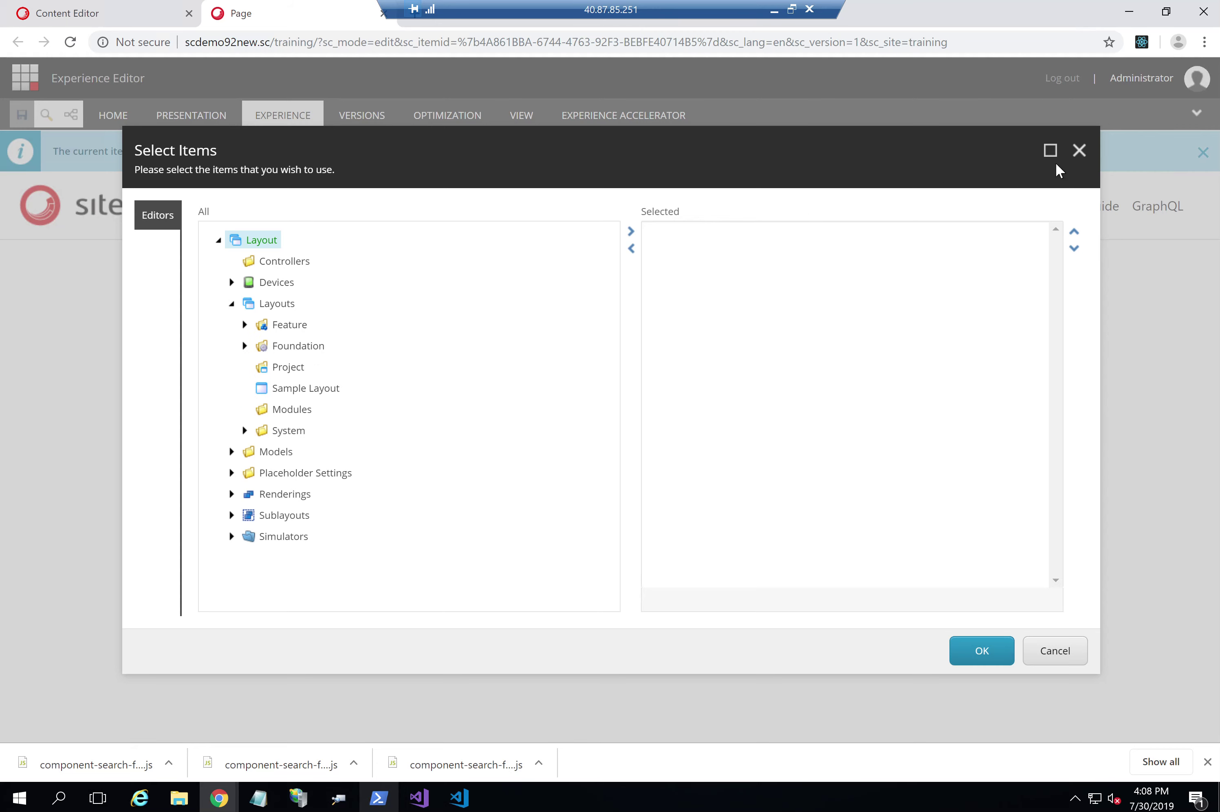
left_click(1079, 151)
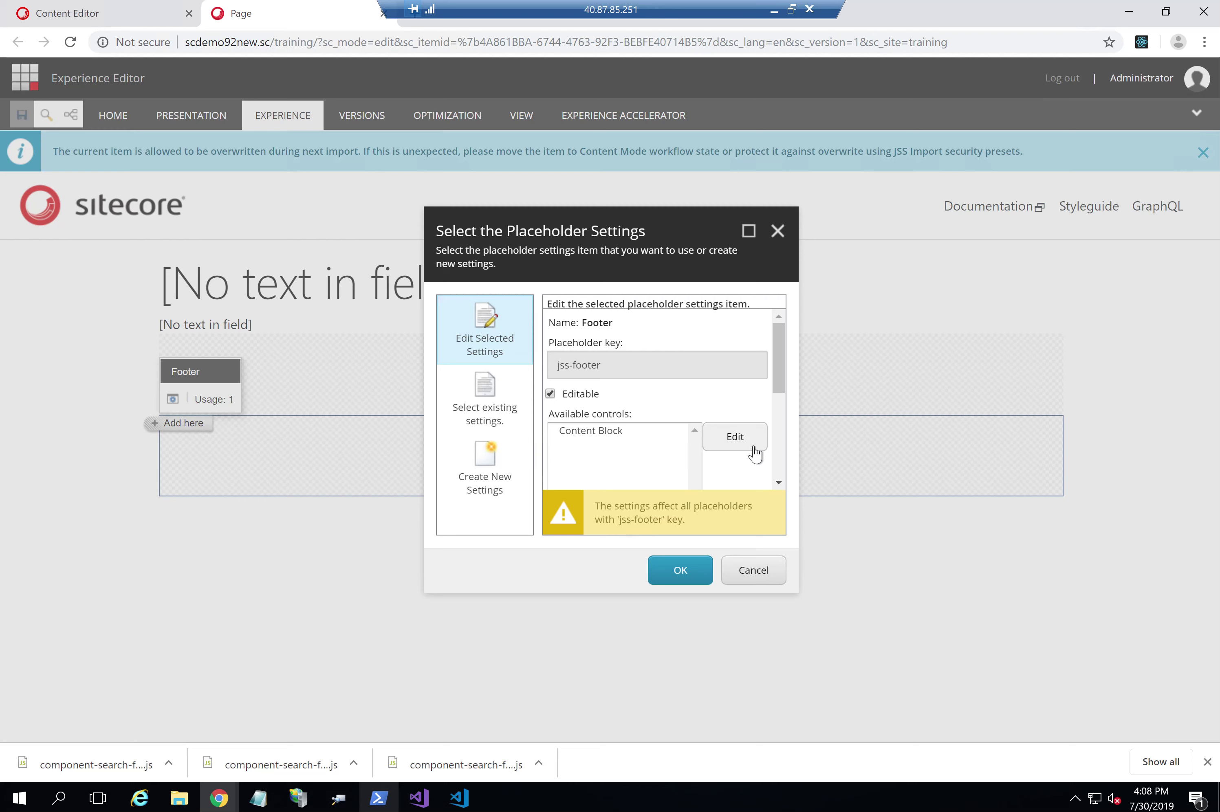
Replace Content Block in the allowed controls with Renderings > Project > TrainingSeries > Content Block
left_click(741, 444)
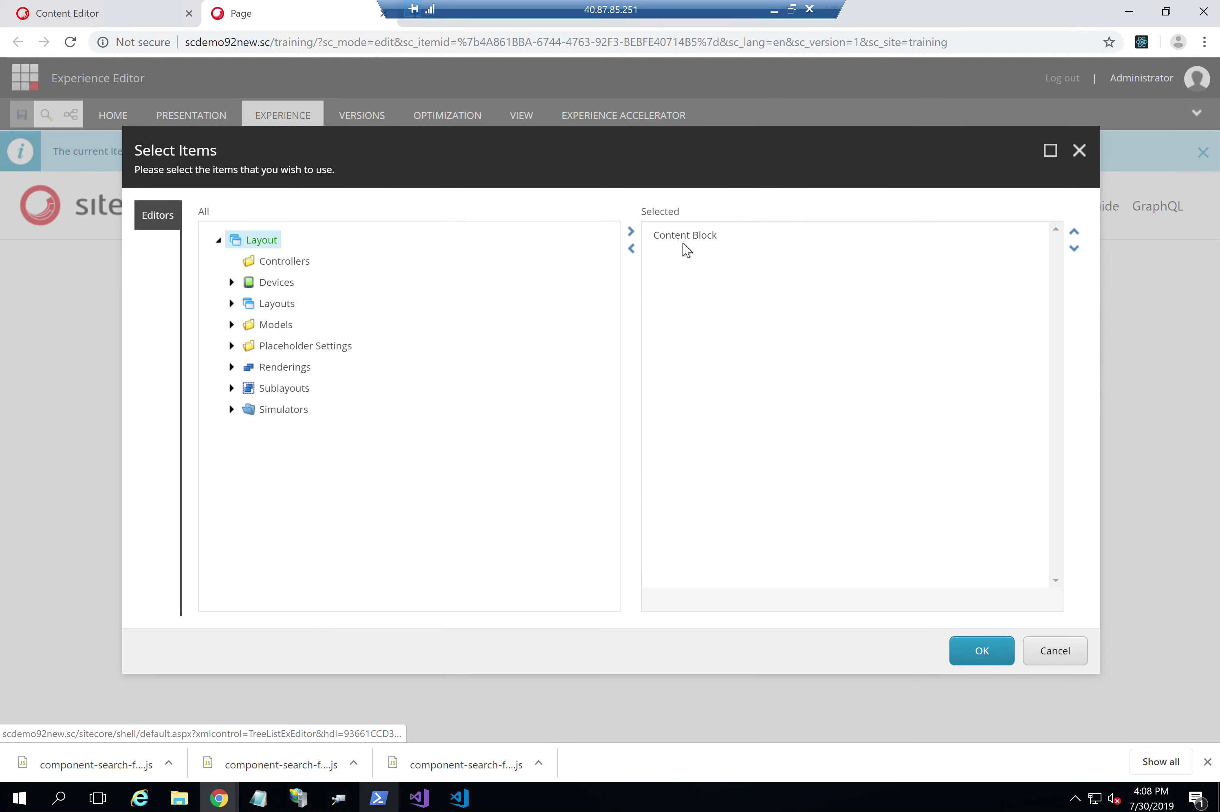
double_click(683, 243)
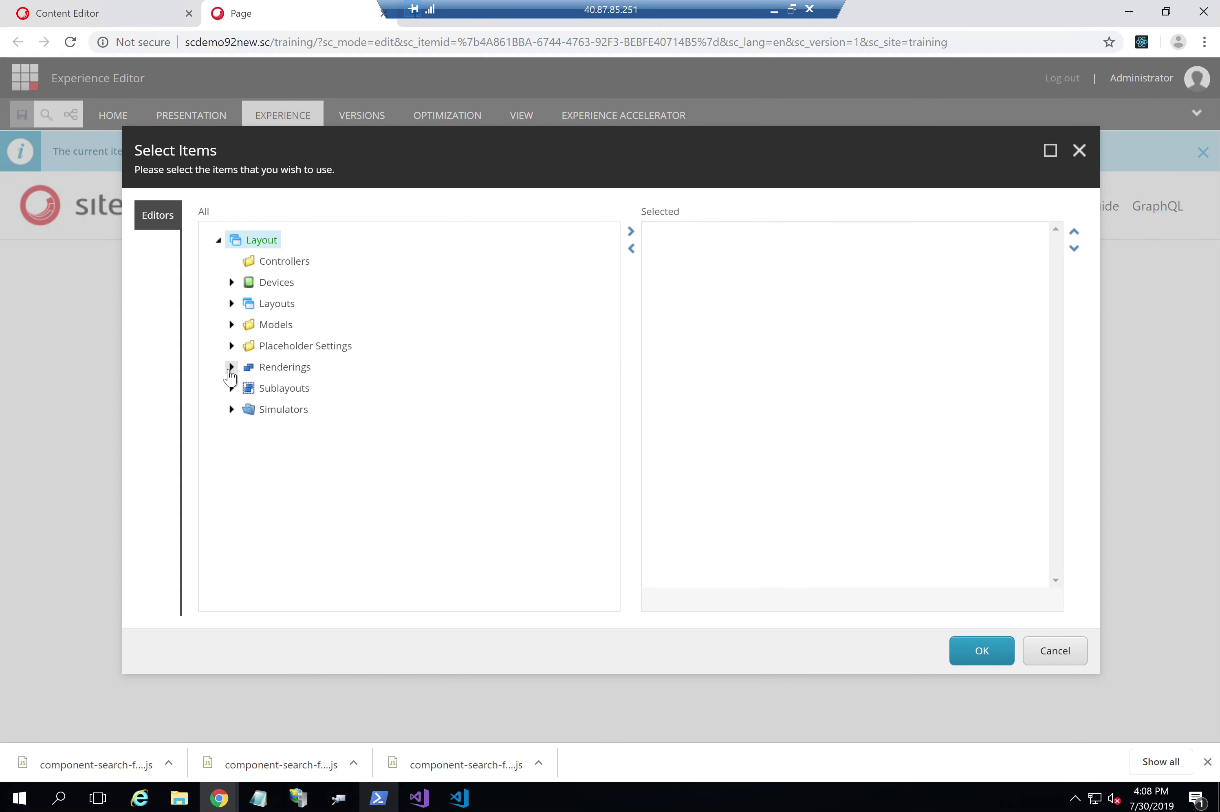
left_click(231, 367)
left_click(244, 430)
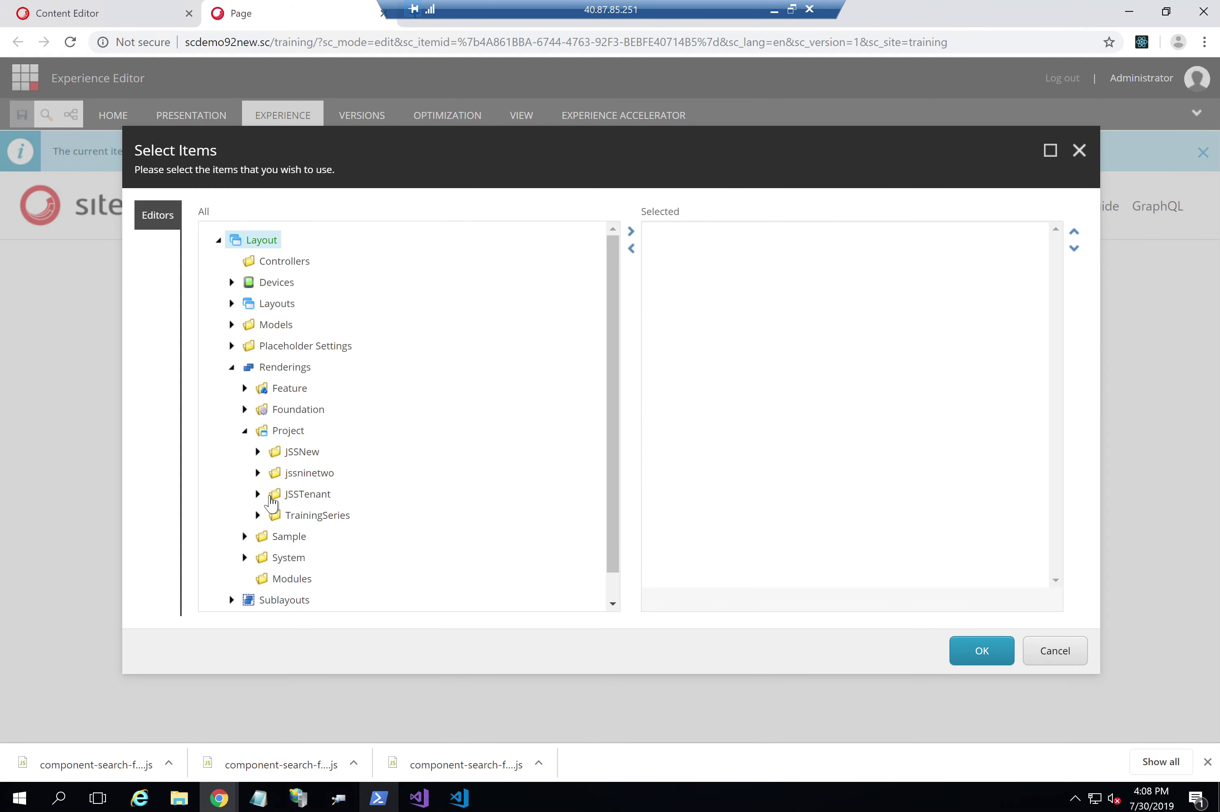
left_click(258, 515)
scroll(473, 523, "down", 4)
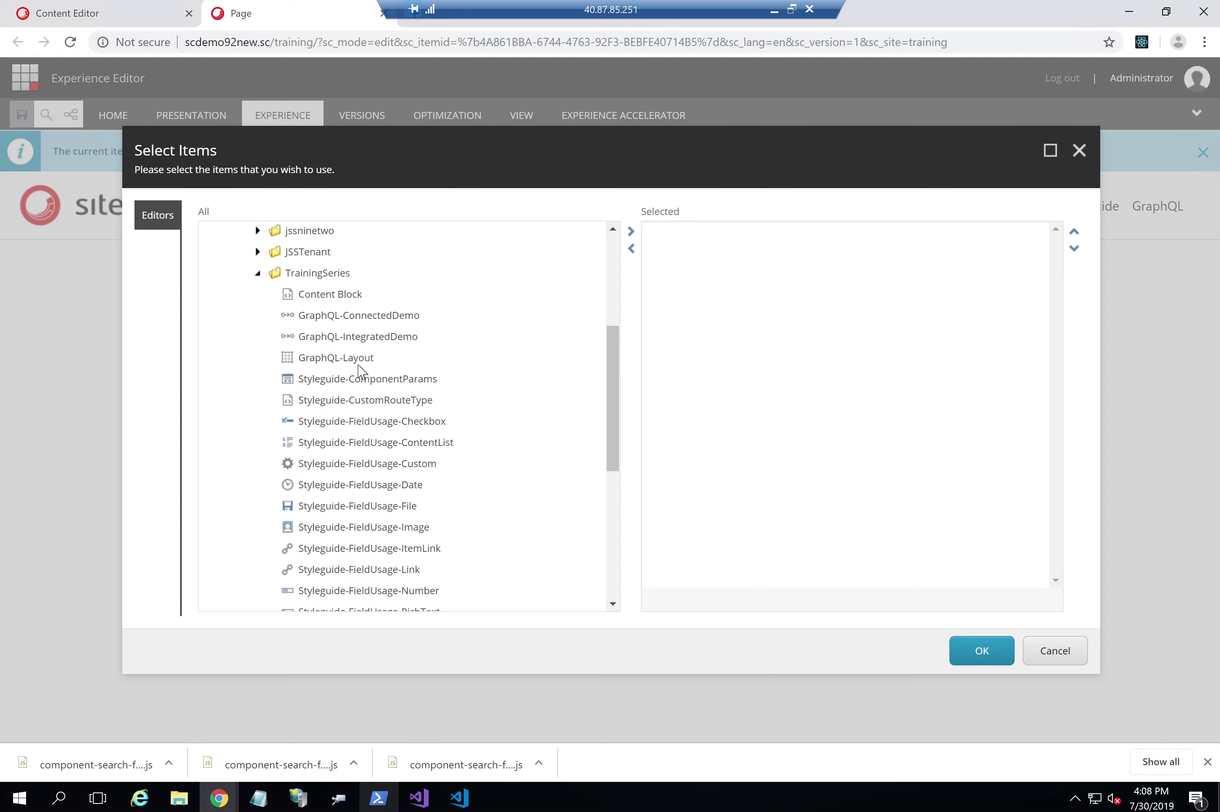
double_click(328, 294)
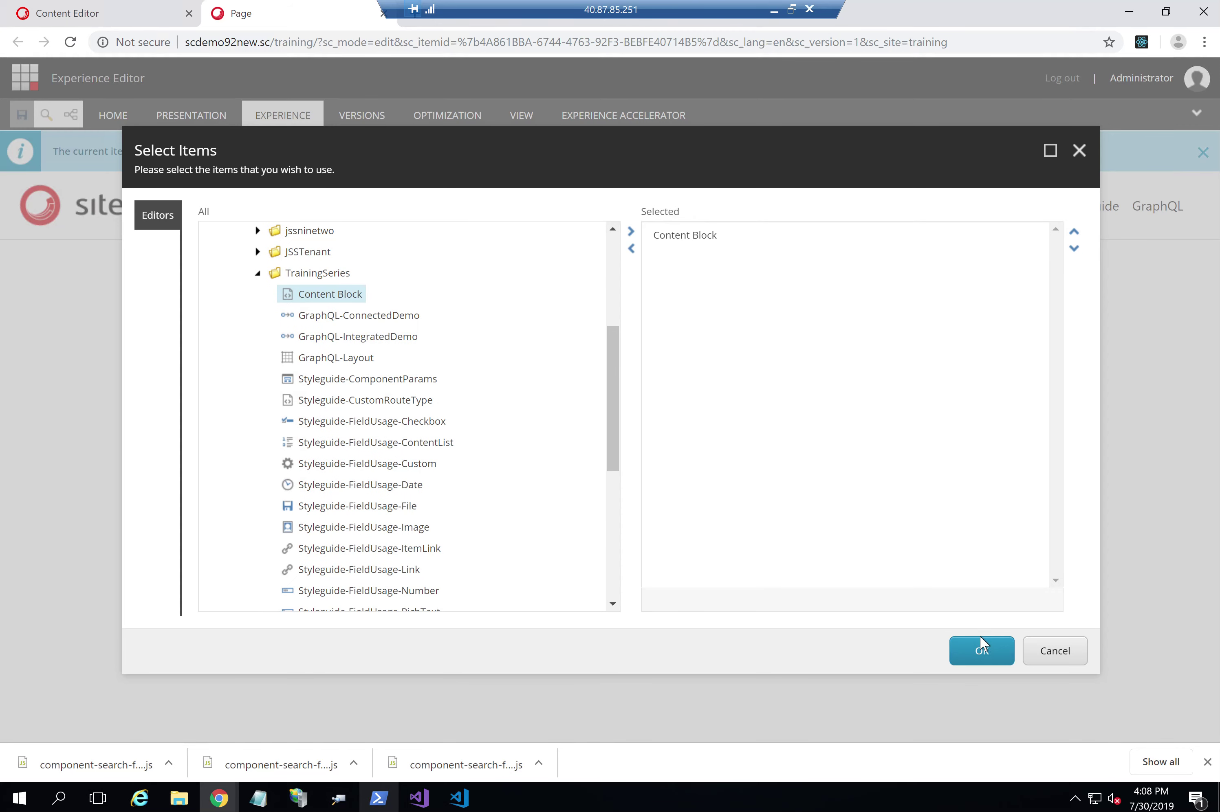
Save the footer placeholder settings and add a Content Block with Footer as data source
left_click(977, 648)
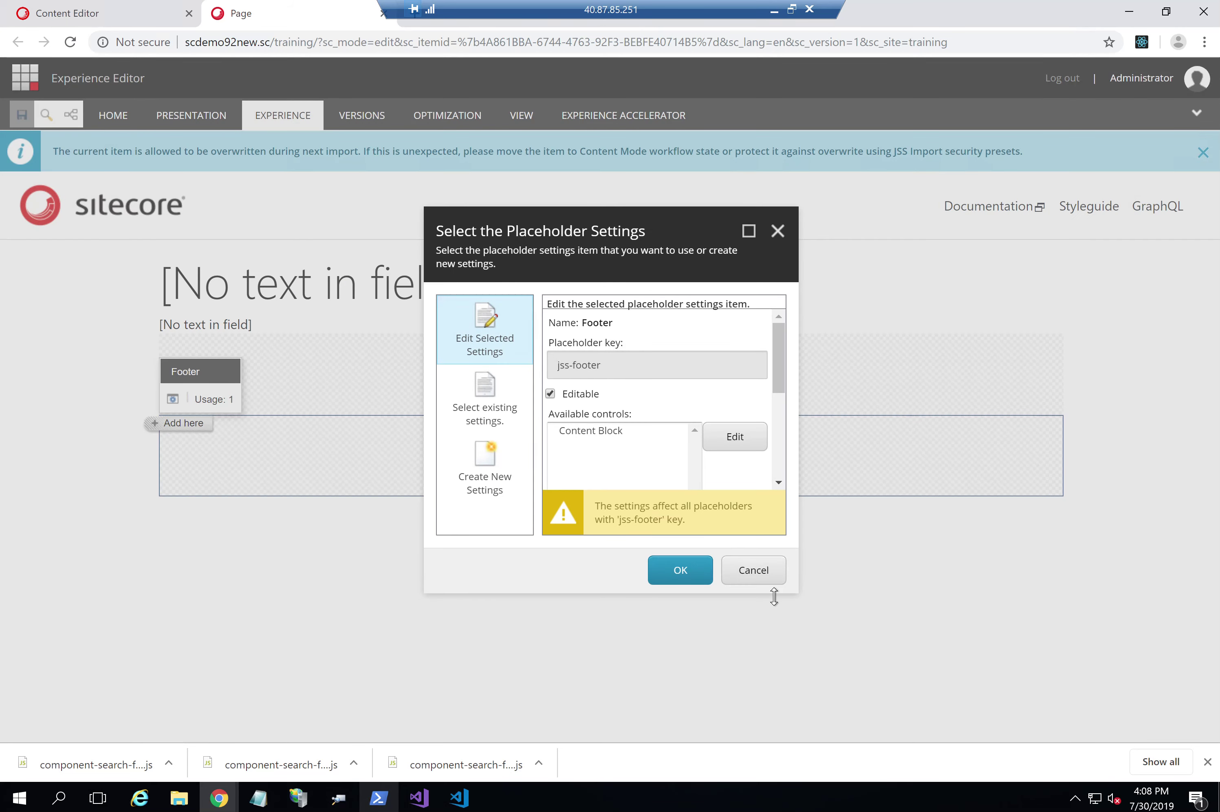
left_click(677, 569)
left_click(187, 424)
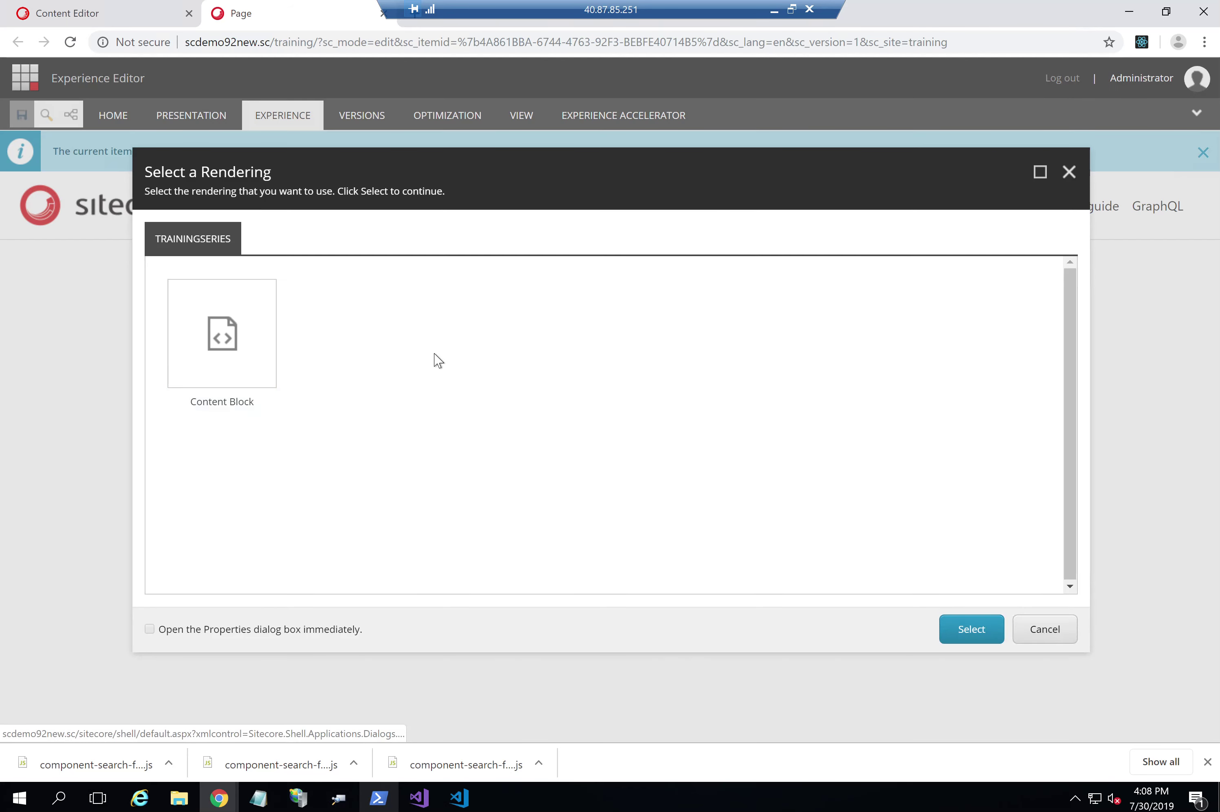
left_click(225, 362)
left_click(986, 632)
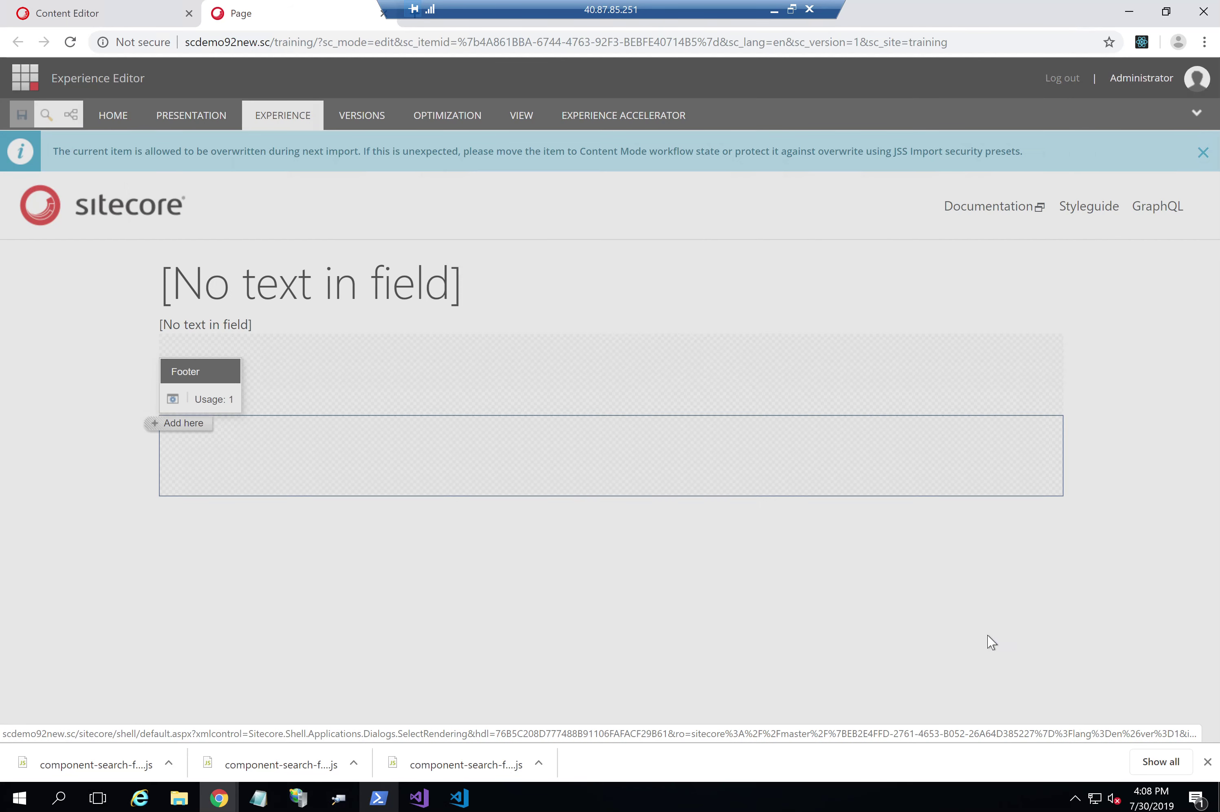
left_click(615, 356)
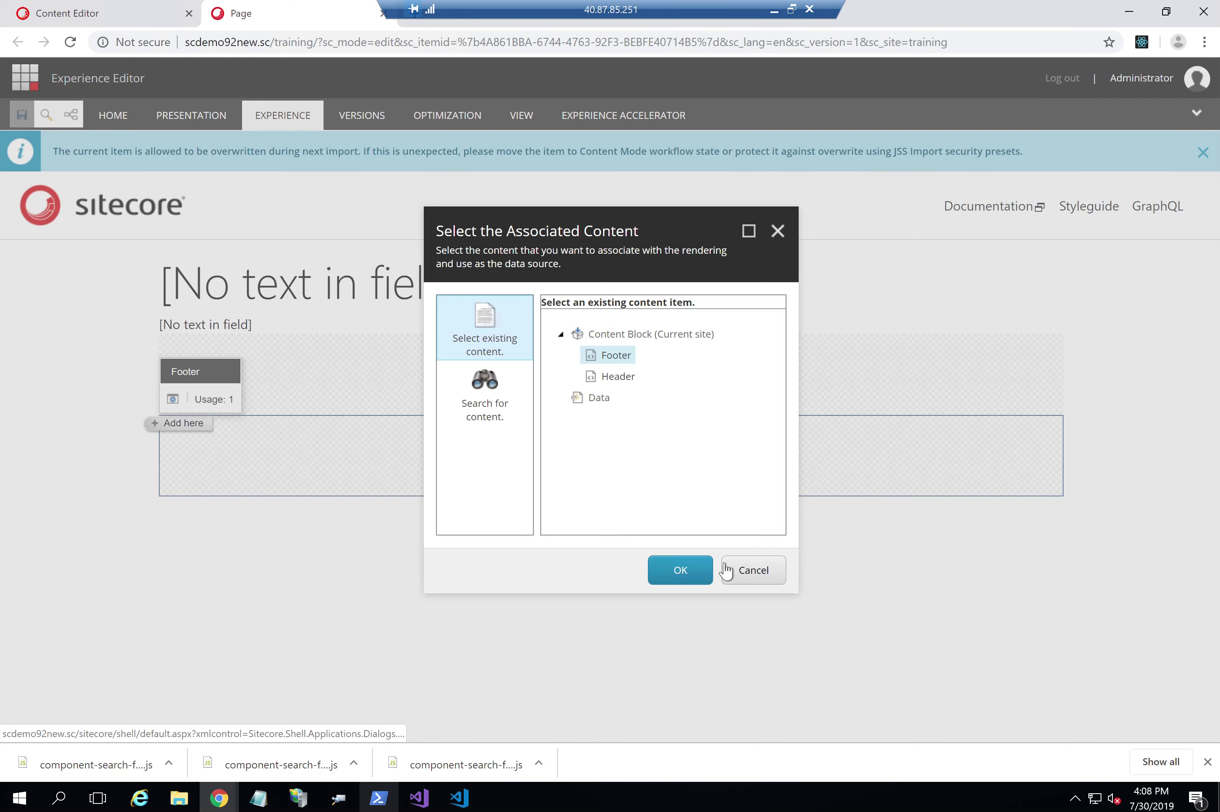
left_click(678, 575)
Enter 'Header' and 'Footer' as the two Content Block headings and save the page
left_click(371, 288)
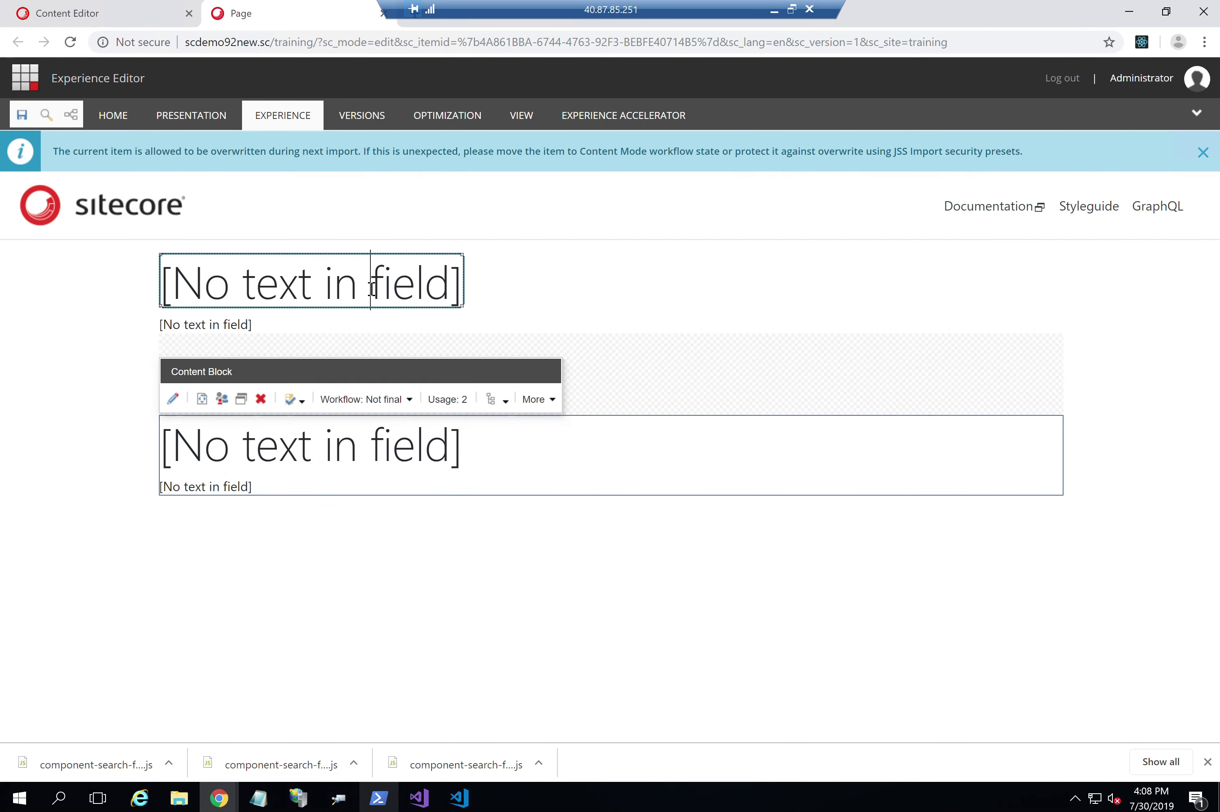
triple_click(371, 288)
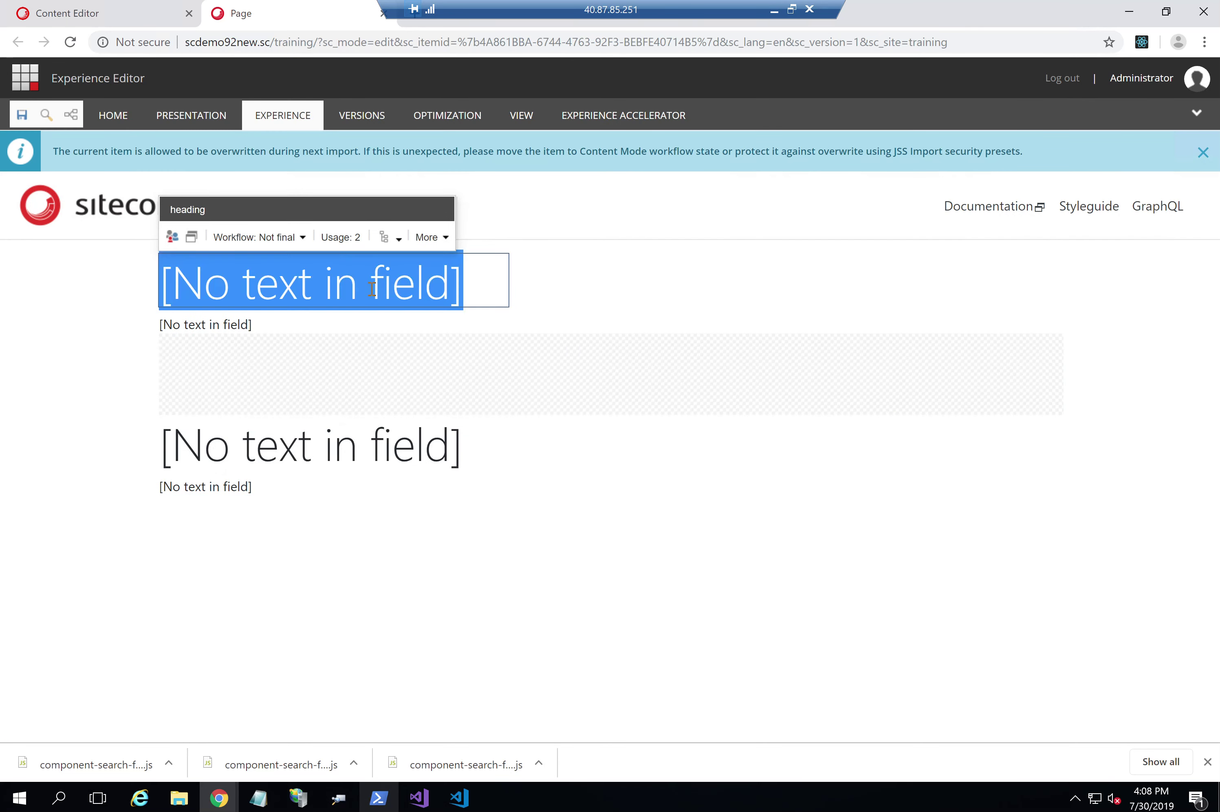
type("Header")
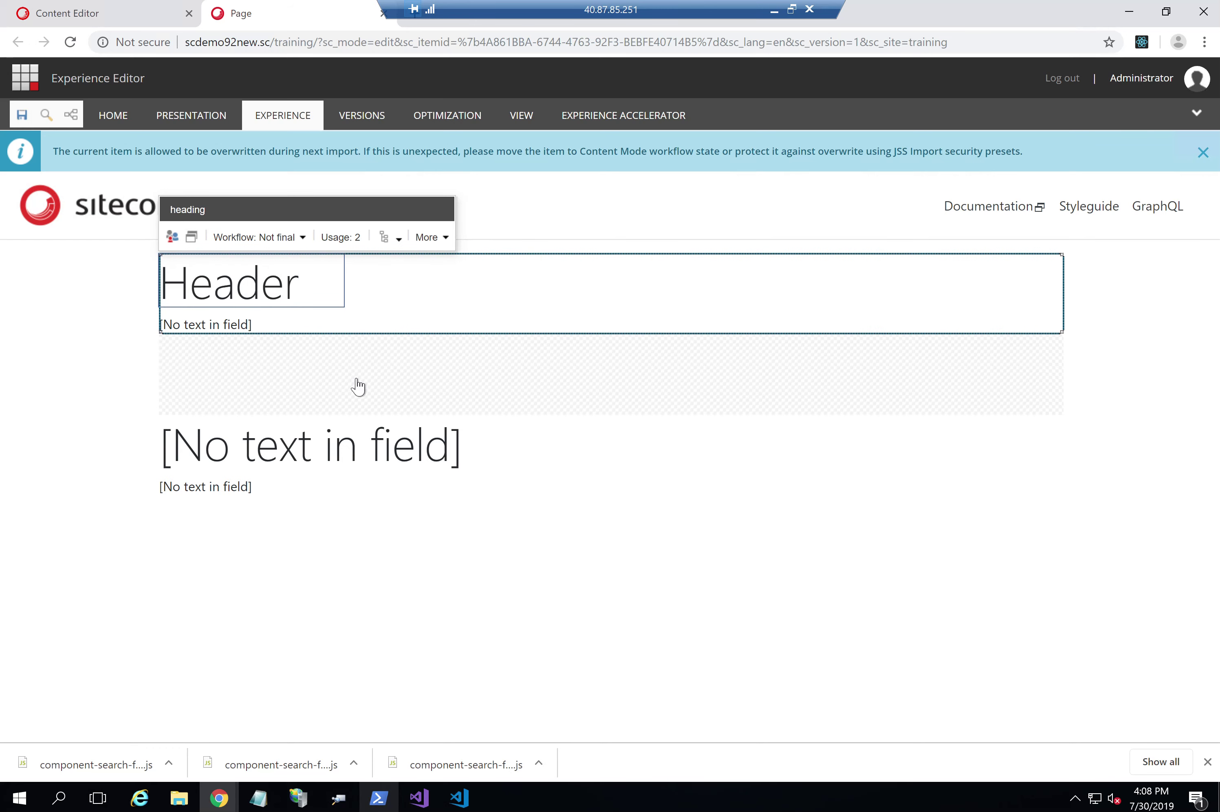
left_click(349, 443)
type("Footer")
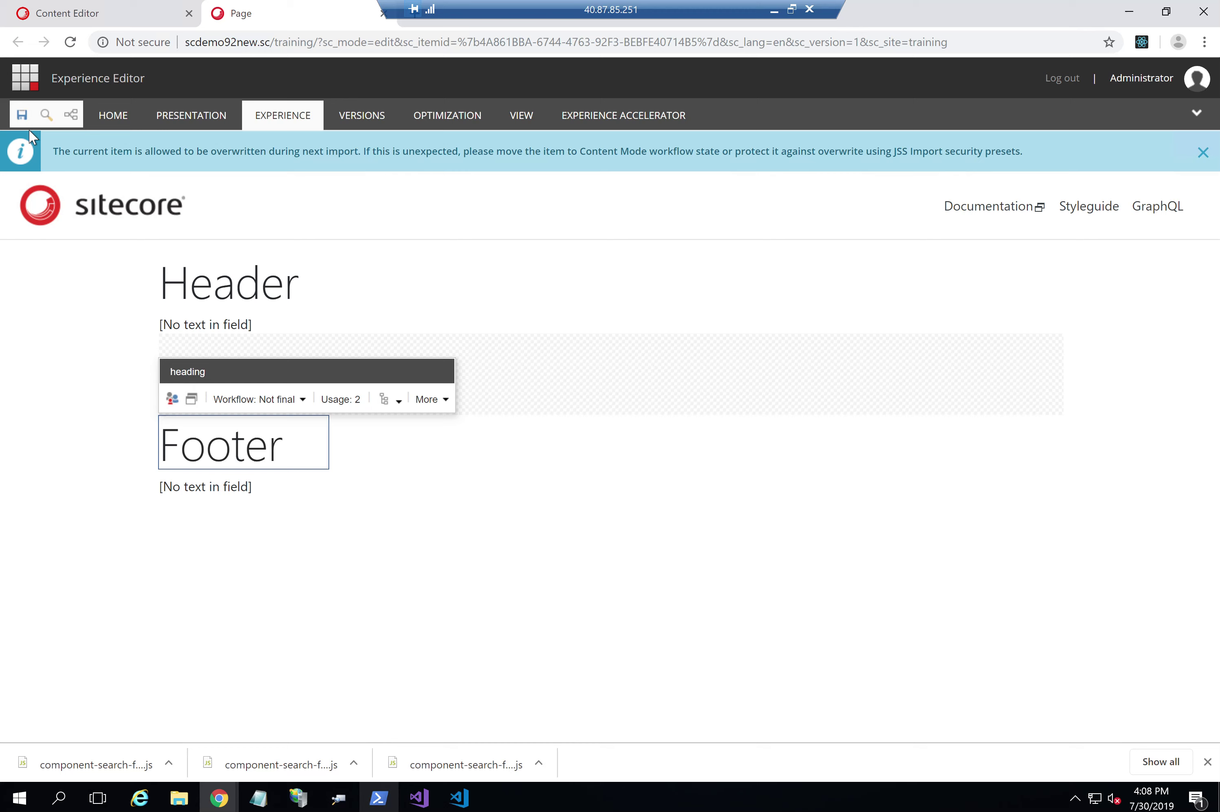
left_click(21, 115)
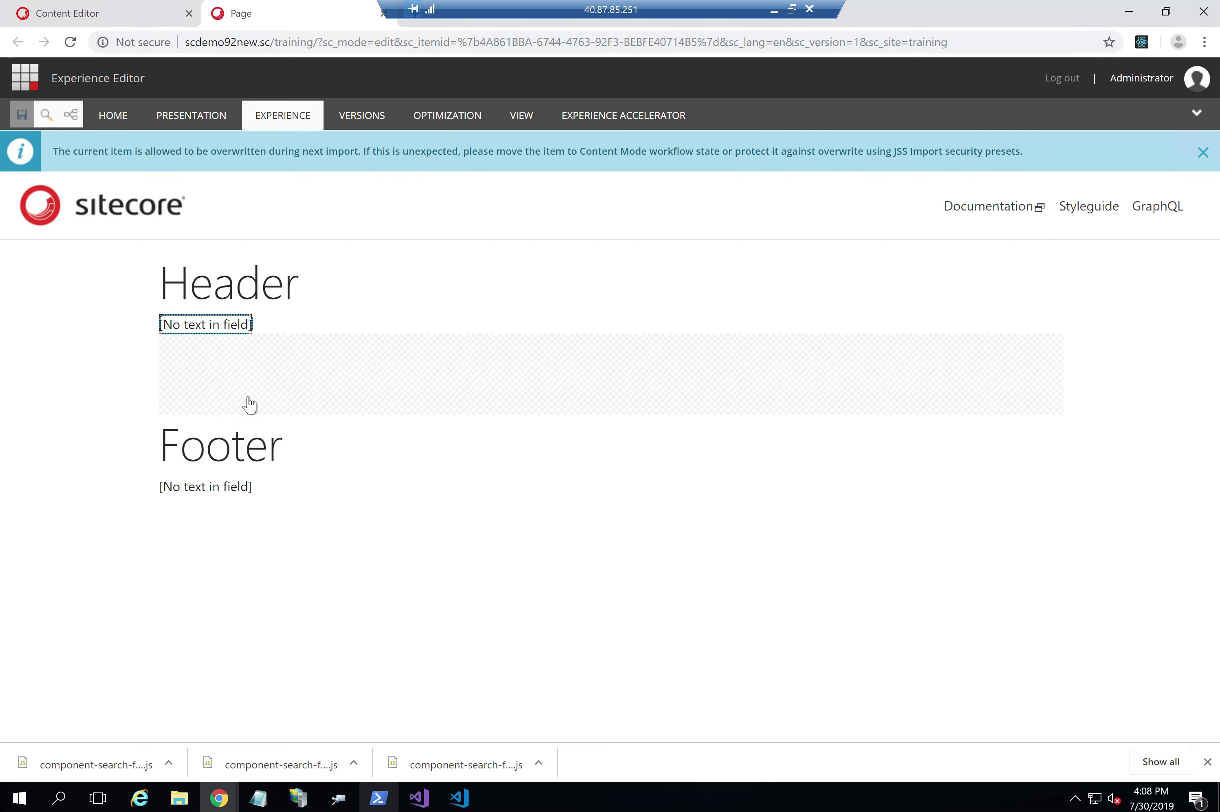
left_click(340, 473)
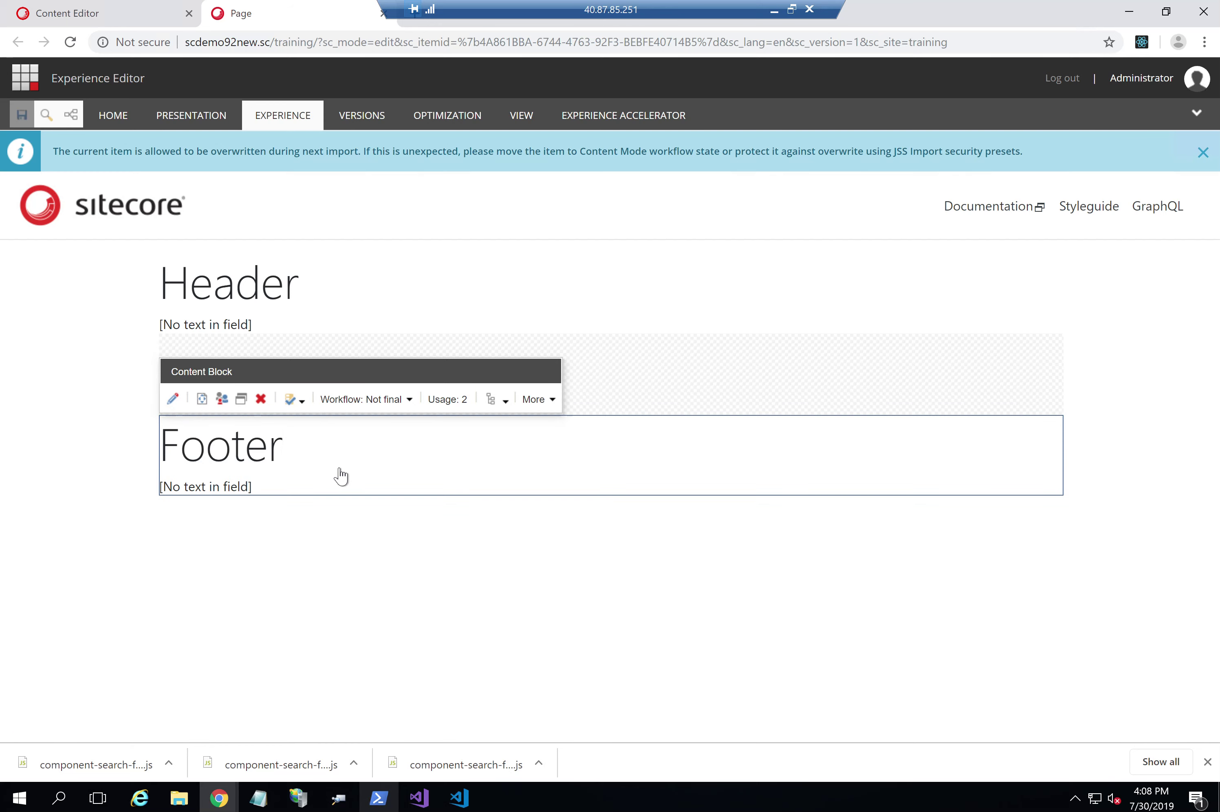
Close the page editing tab and dismiss the message dialog in Content Editor
left_click(128, 9)
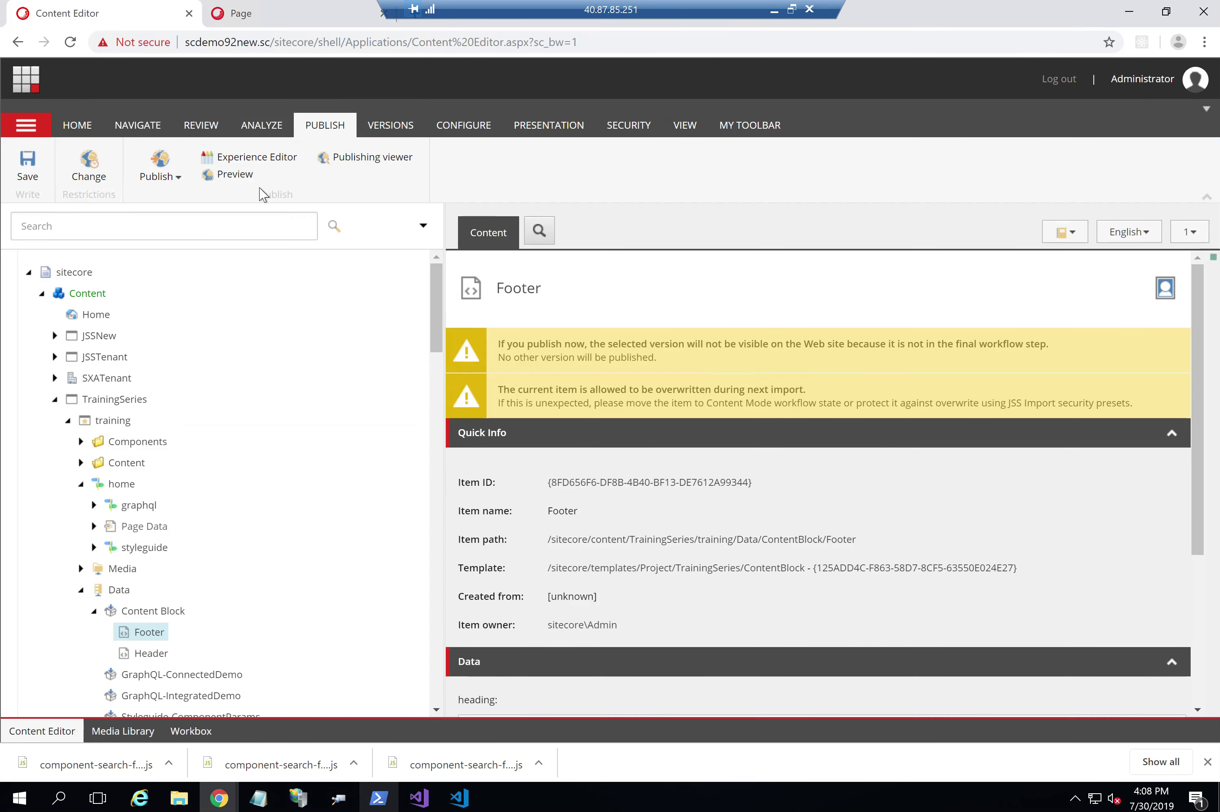
left_click(240, 13)
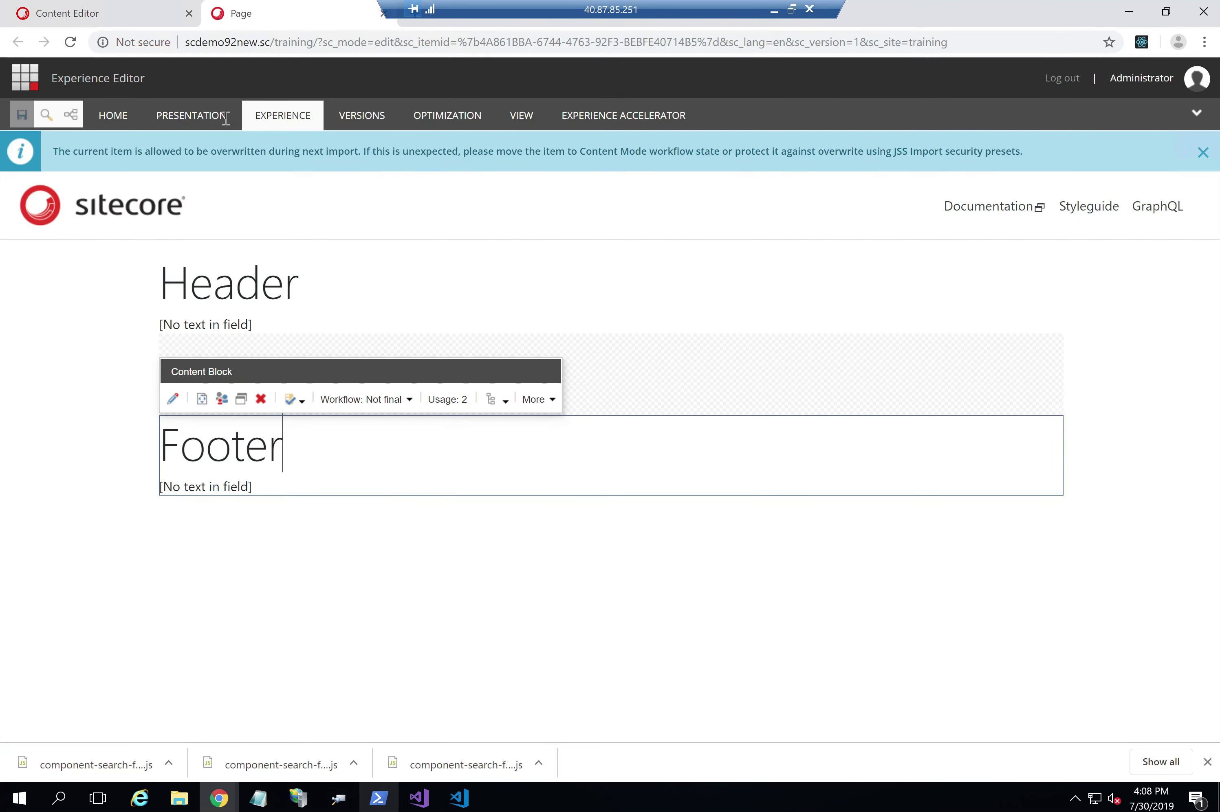
left_click(383, 14)
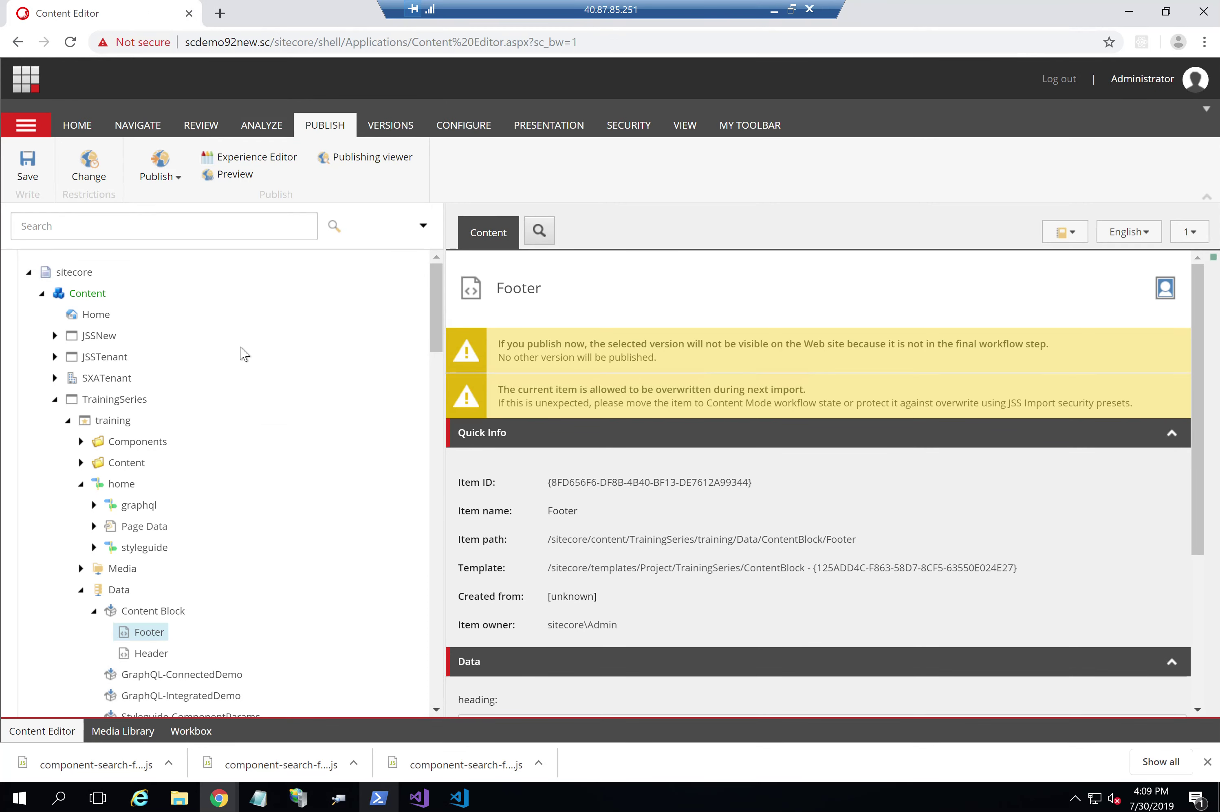
left_click(239, 156)
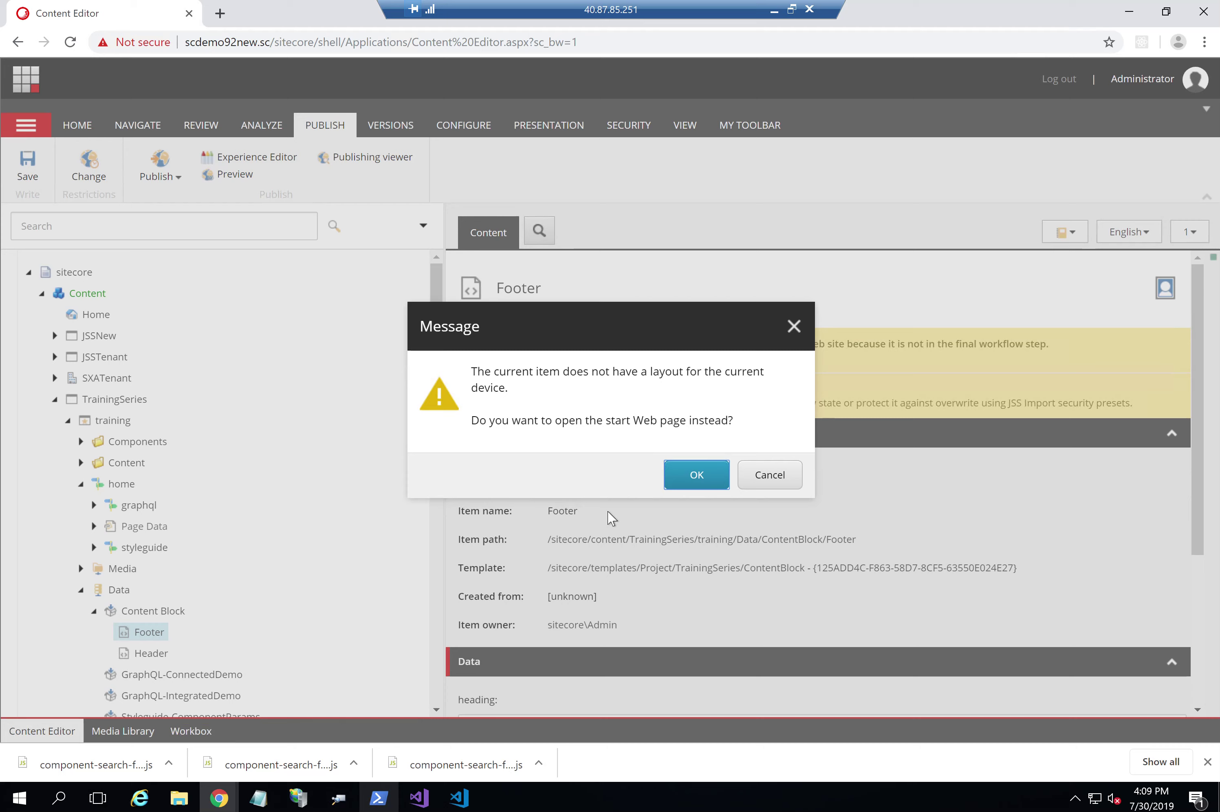
left_click(769, 475)
scroll(261, 658, "down", 15)
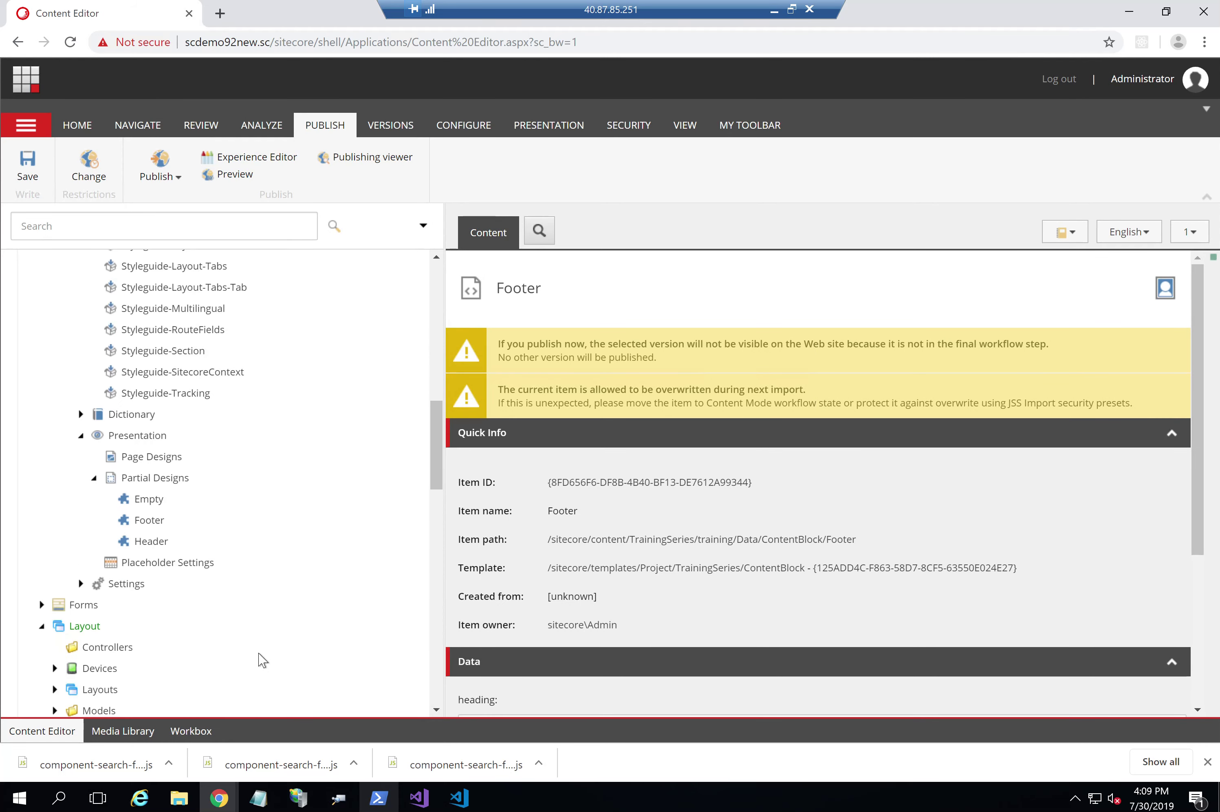
Delete the Footer Content Block from the Header partial design in Experience Editor and save
left_click(150, 387)
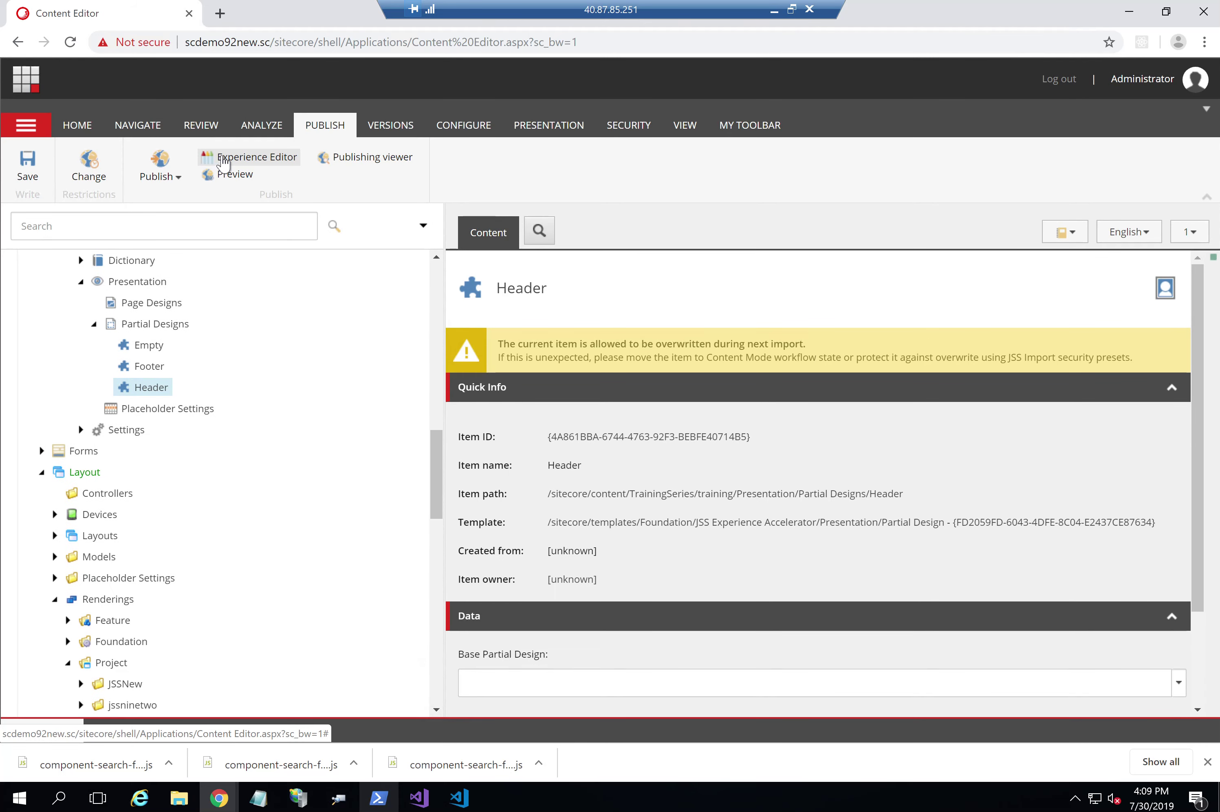
left_click(223, 157)
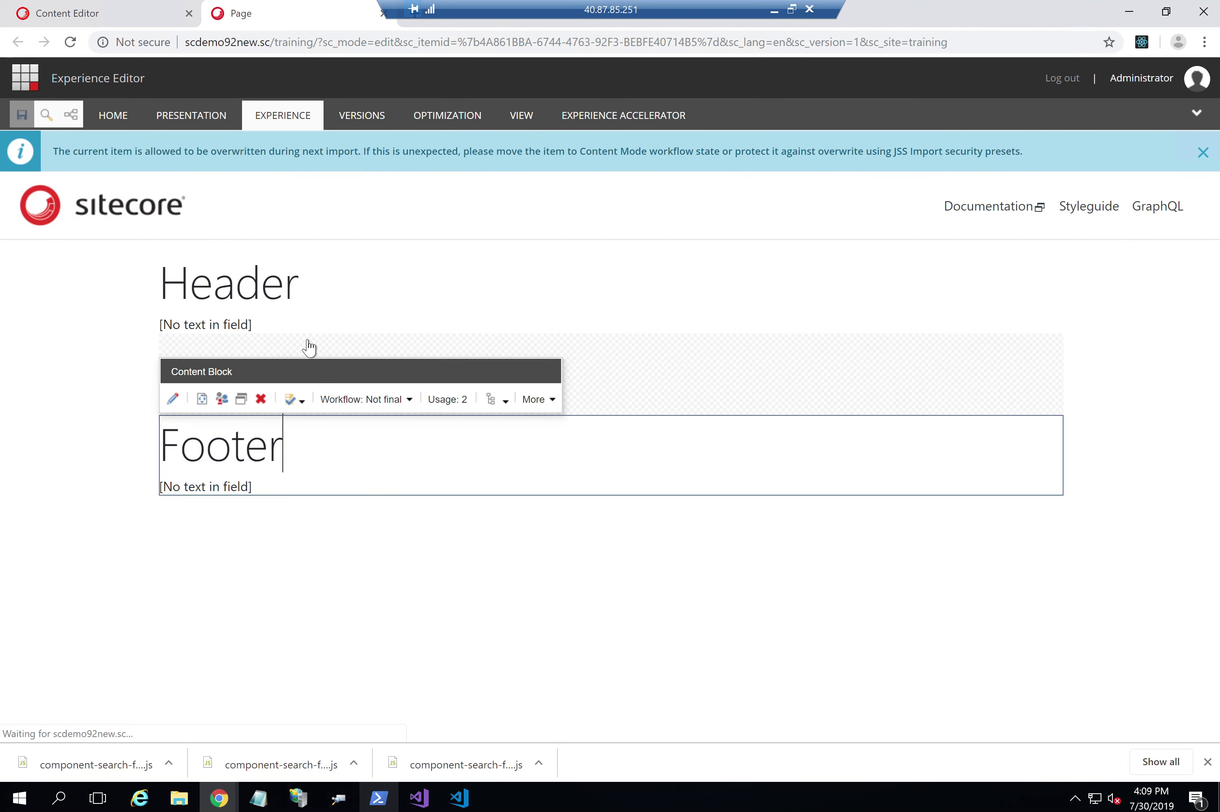
left_click(260, 399)
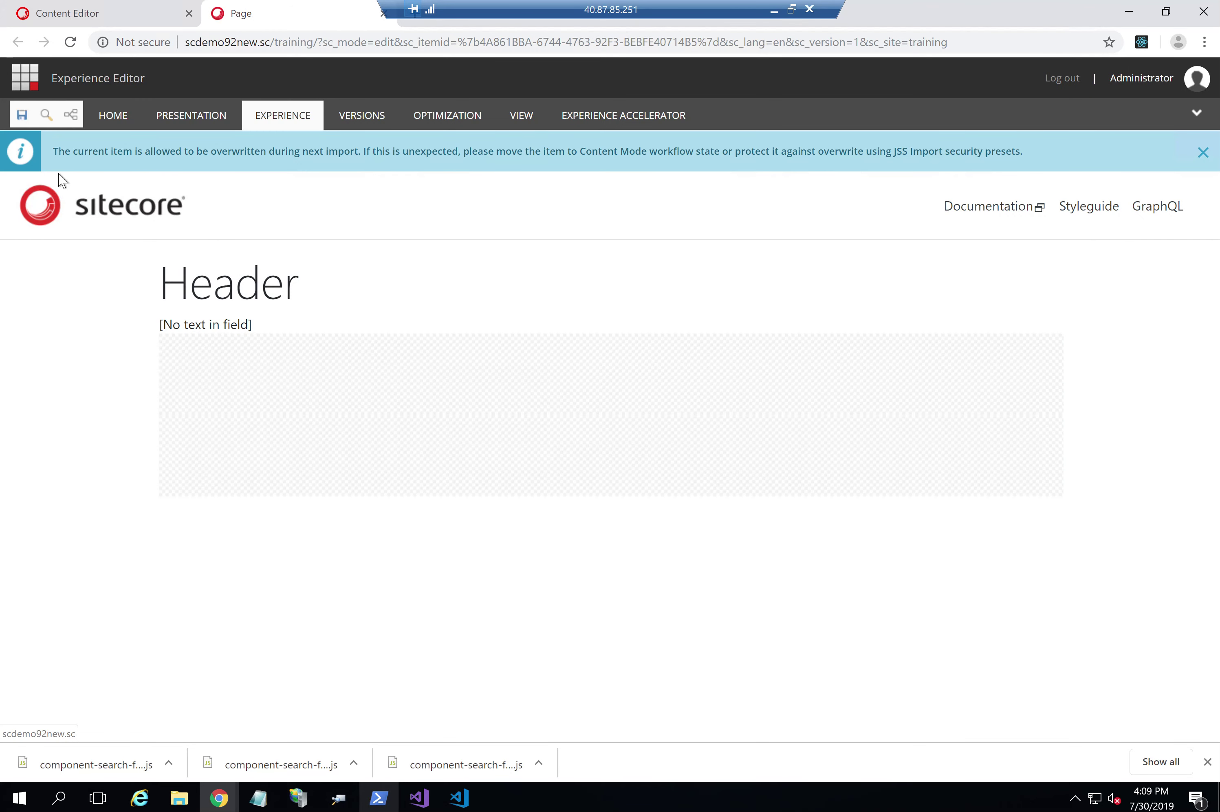
left_click(22, 115)
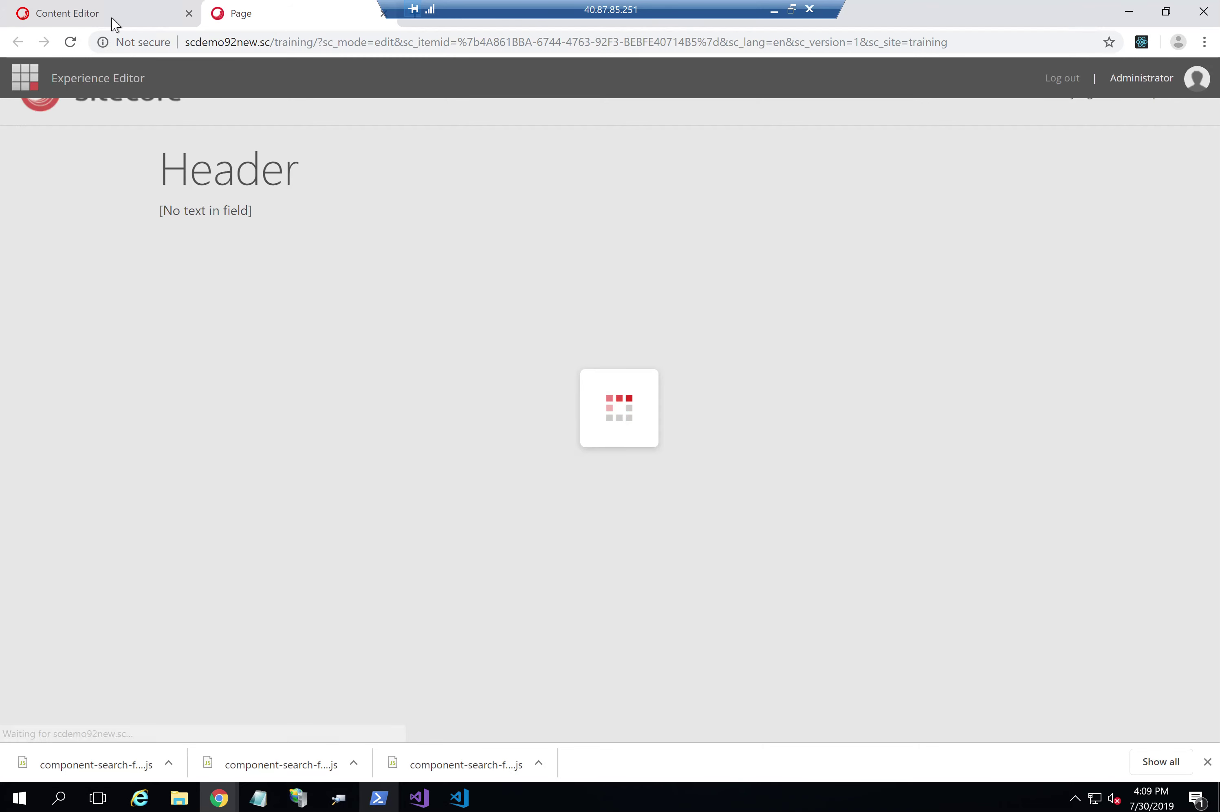
Open the Footer partial design in Experience Editor
left_click(115, 23)
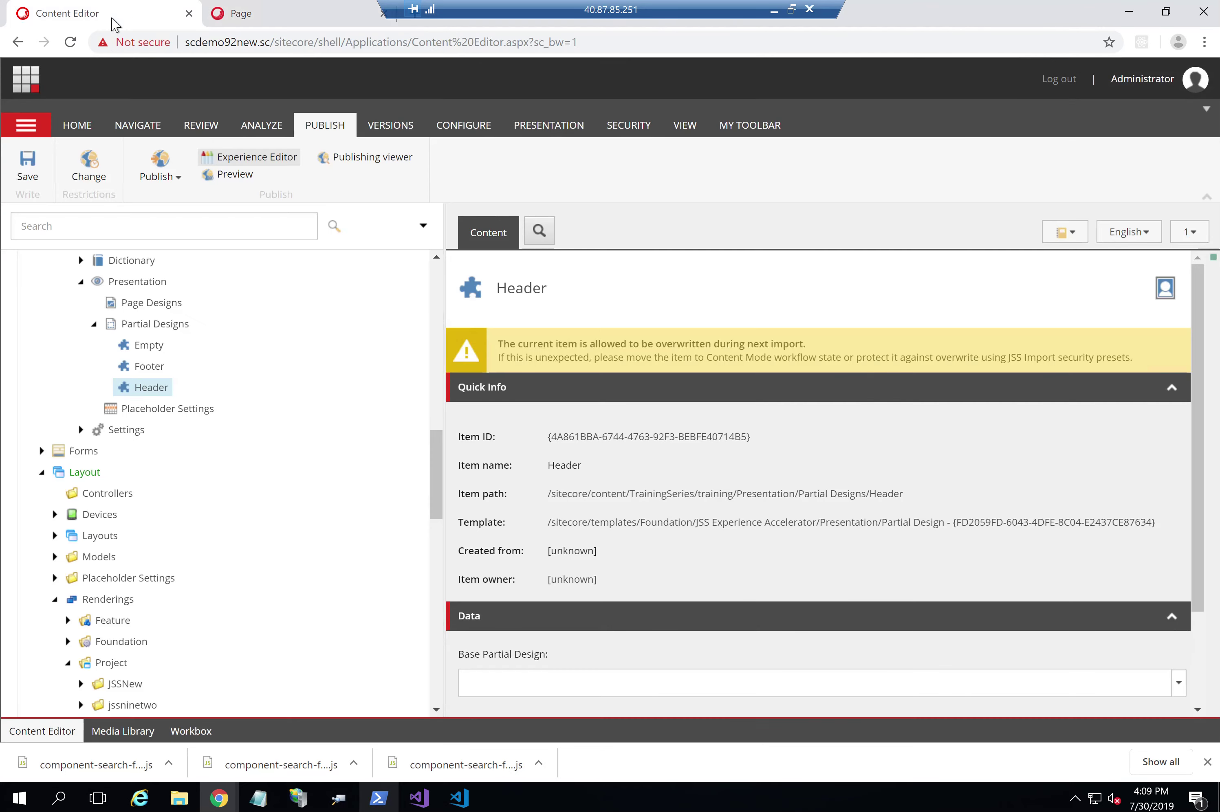
left_click(151, 368)
left_click(262, 157)
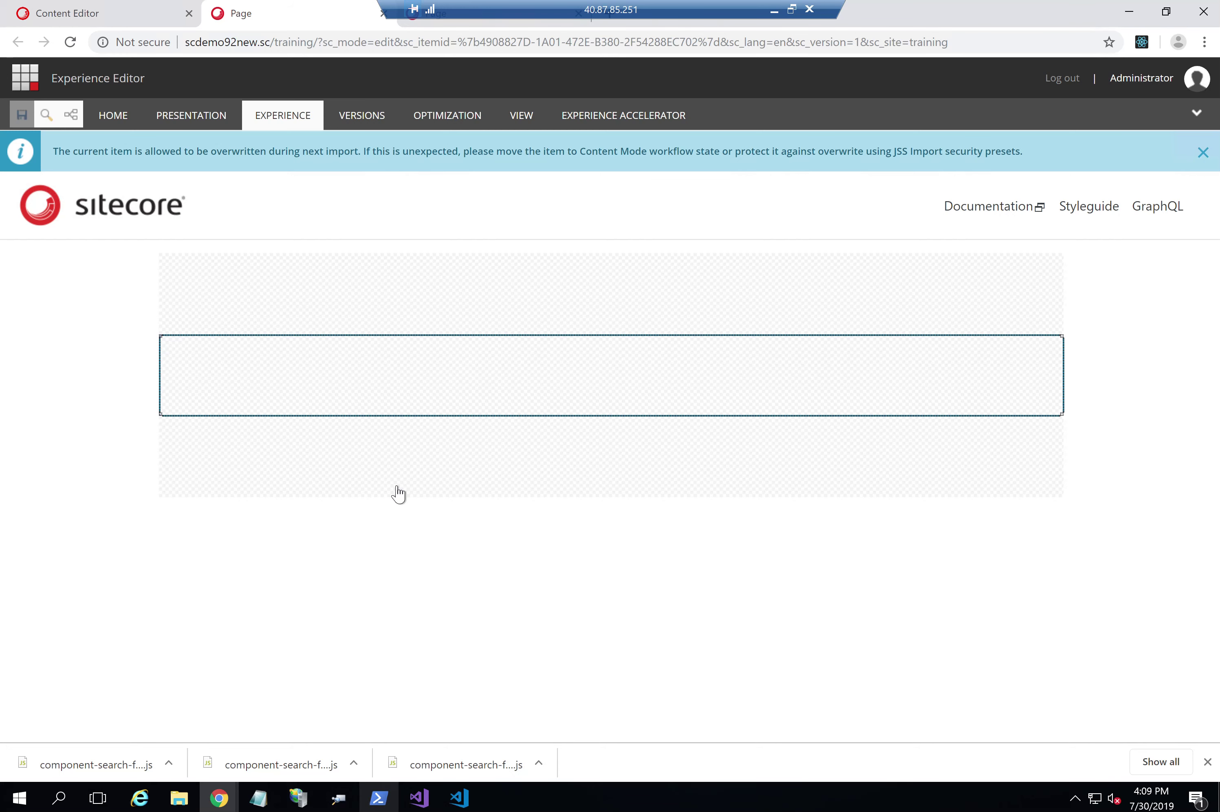
Add a Content Block with the Footer item as data source to the Footer design's placeholder, and save
left_click(389, 475)
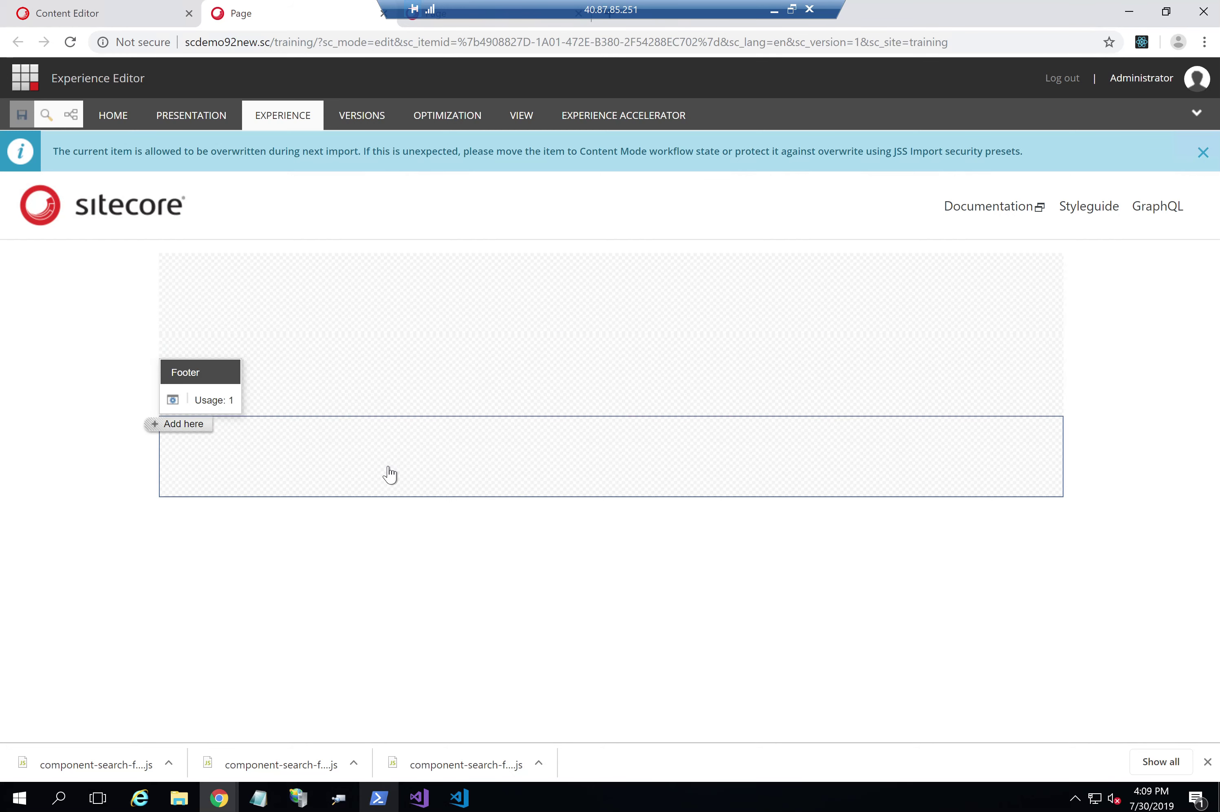
left_click(181, 424)
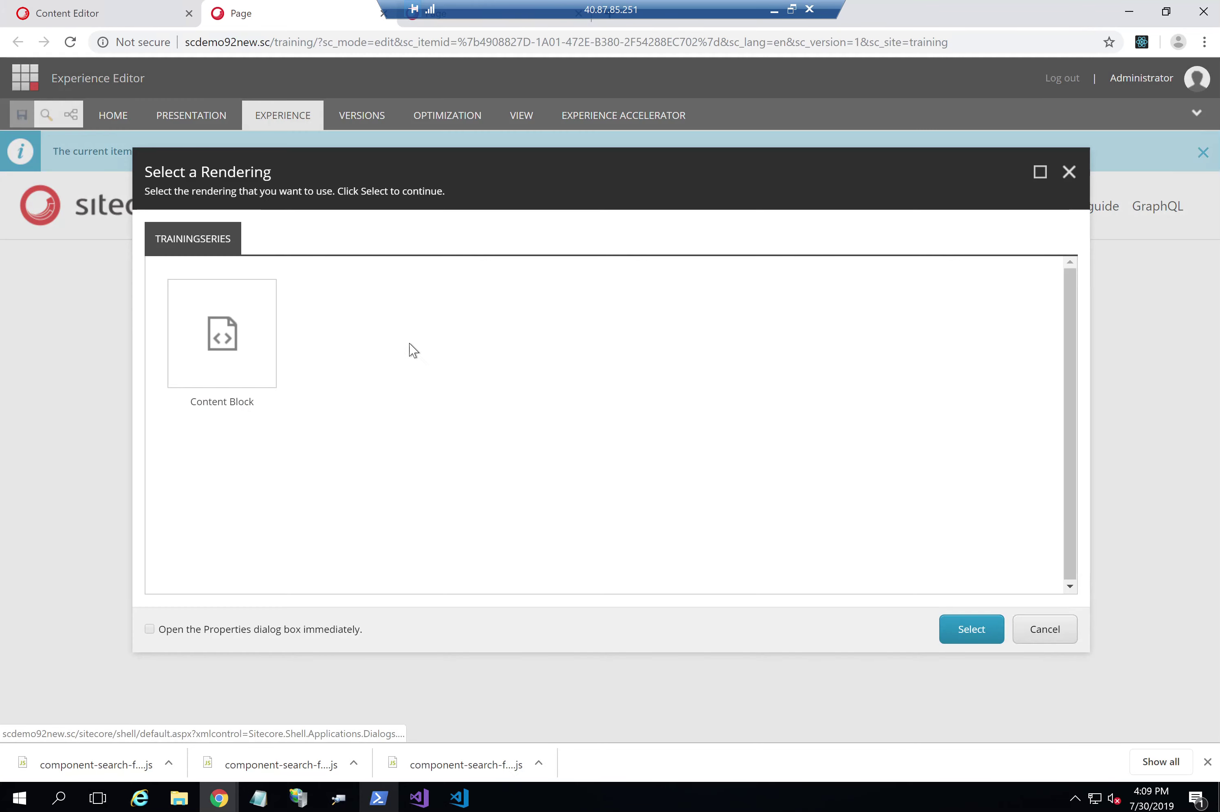
left_click(257, 344)
left_click(967, 630)
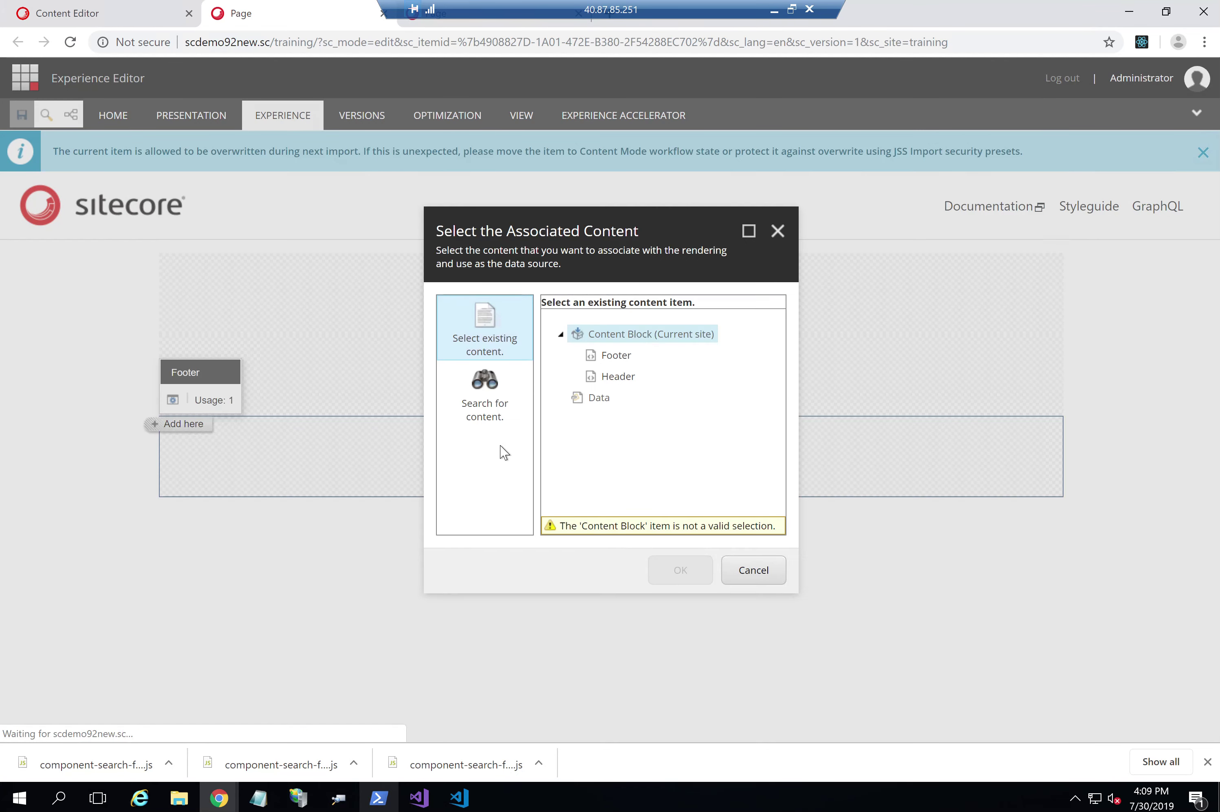
left_click(611, 355)
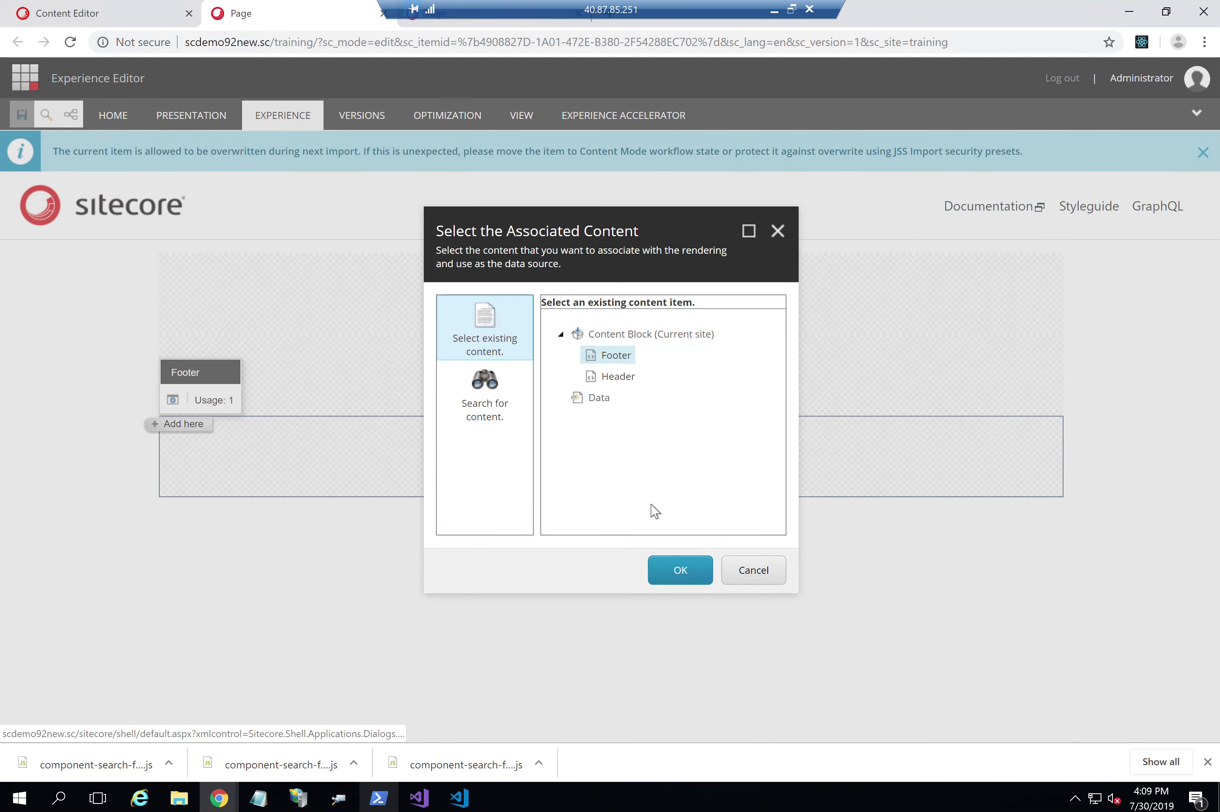
left_click(680, 571)
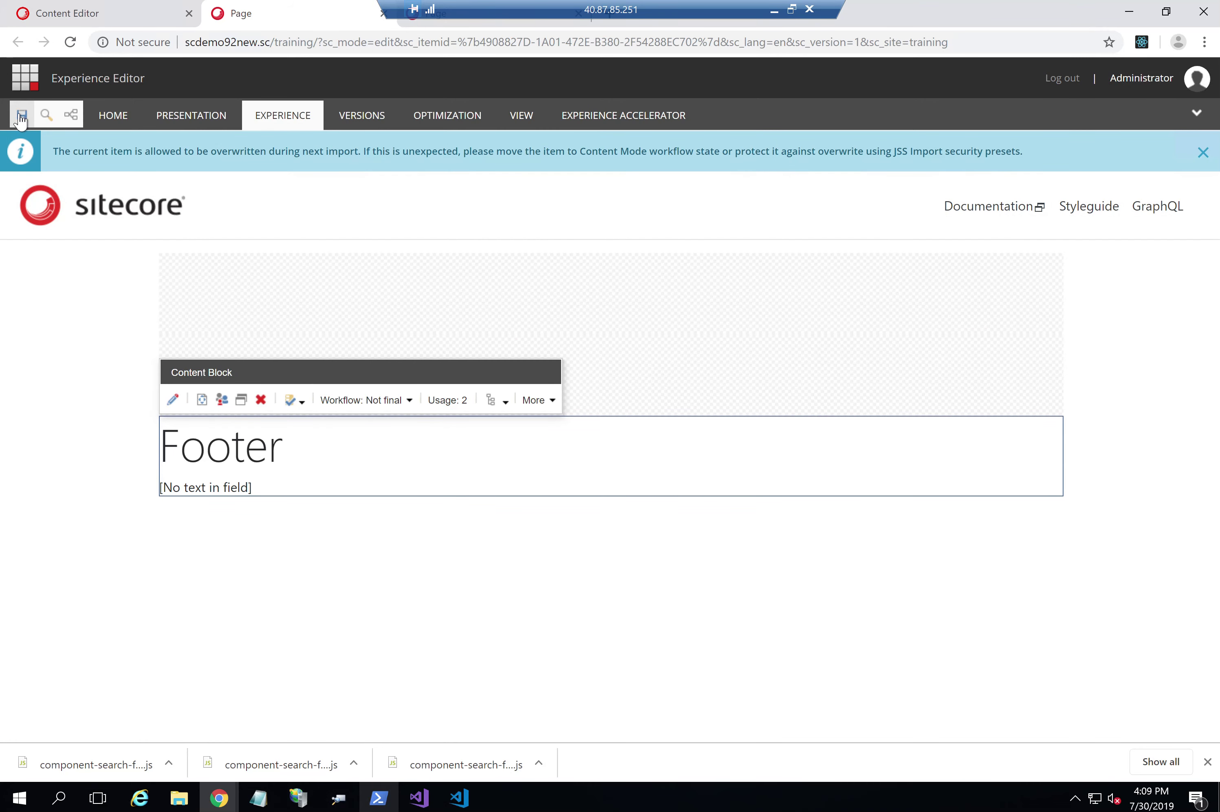
left_click(22, 120)
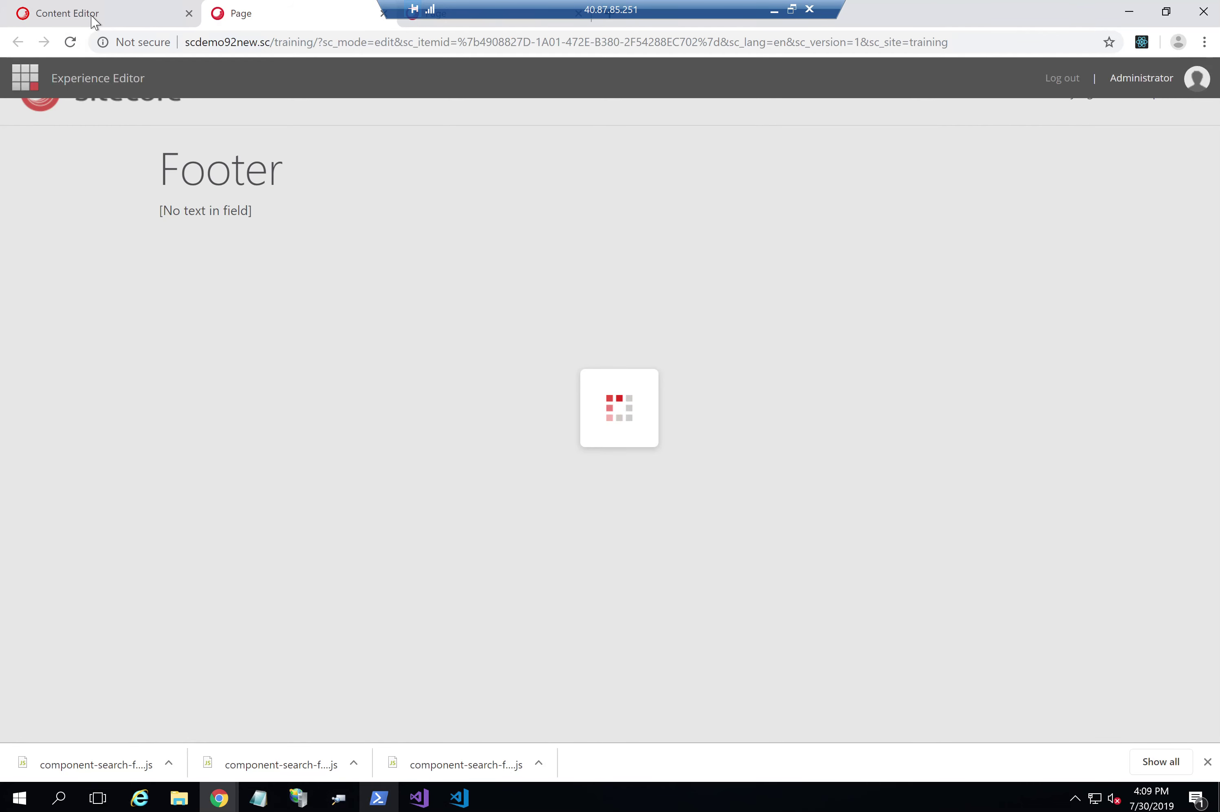
left_click(95, 16)
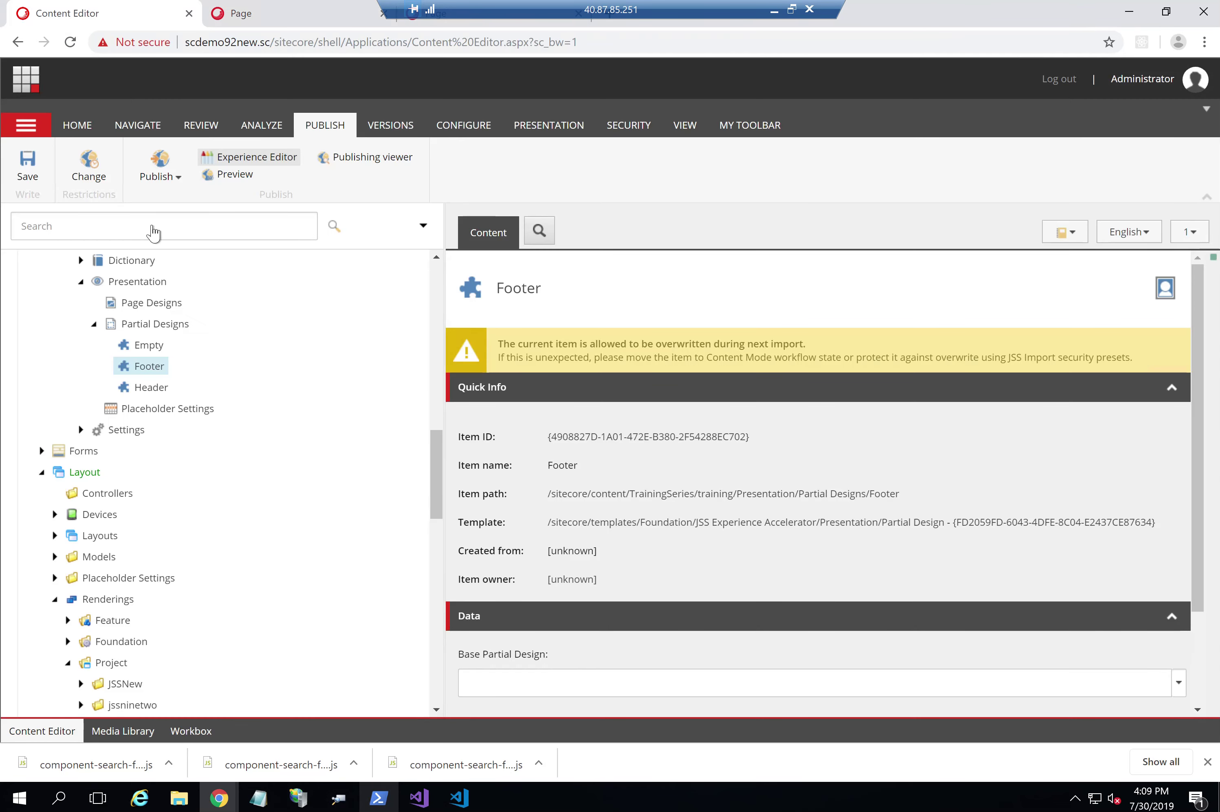
Insert a new page design named Default under Page Designs
right_click(130, 315)
mouse_move(177, 319)
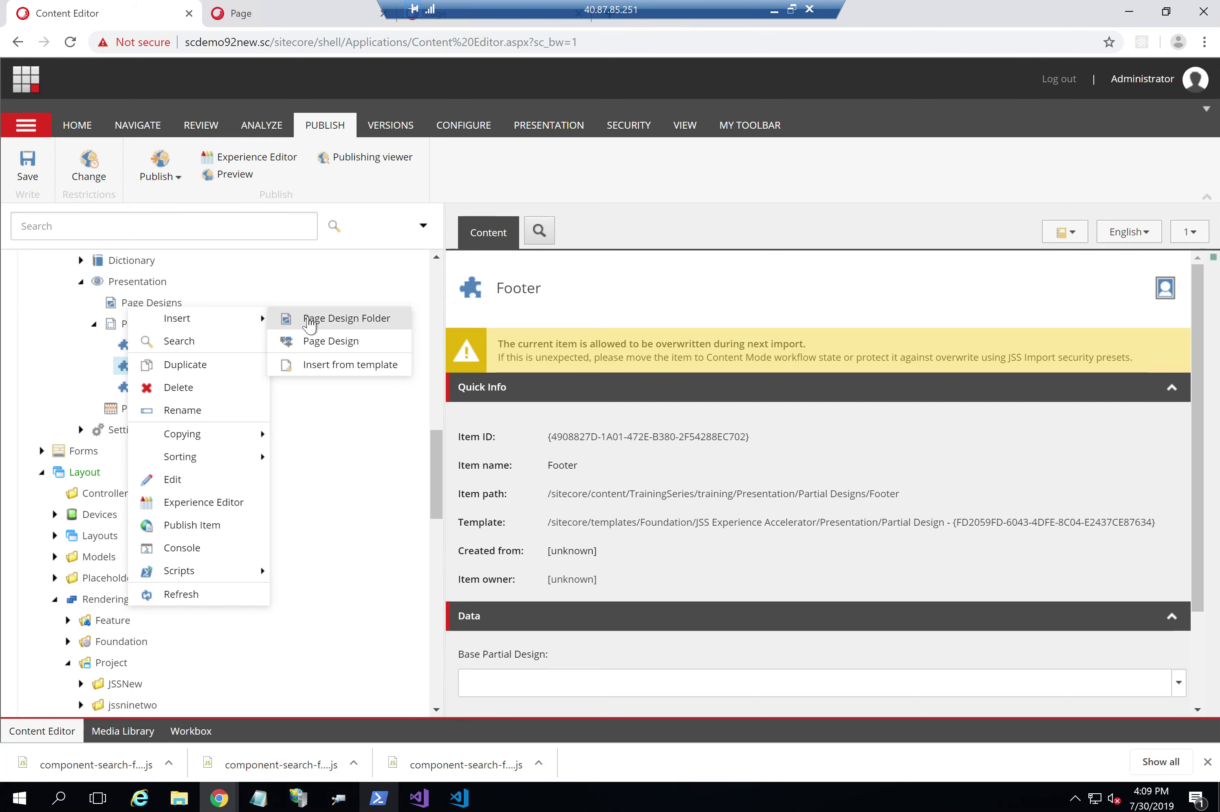
left_click(329, 342)
type("Default")
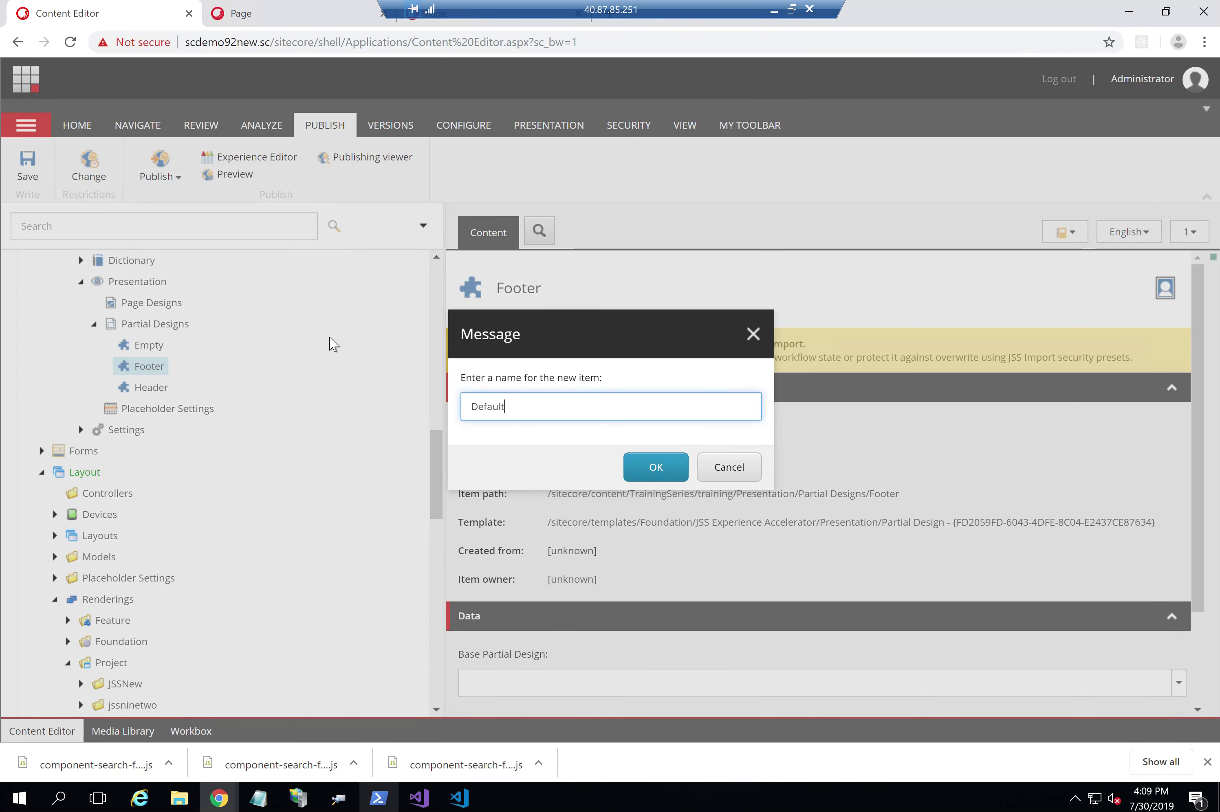
key("Return")
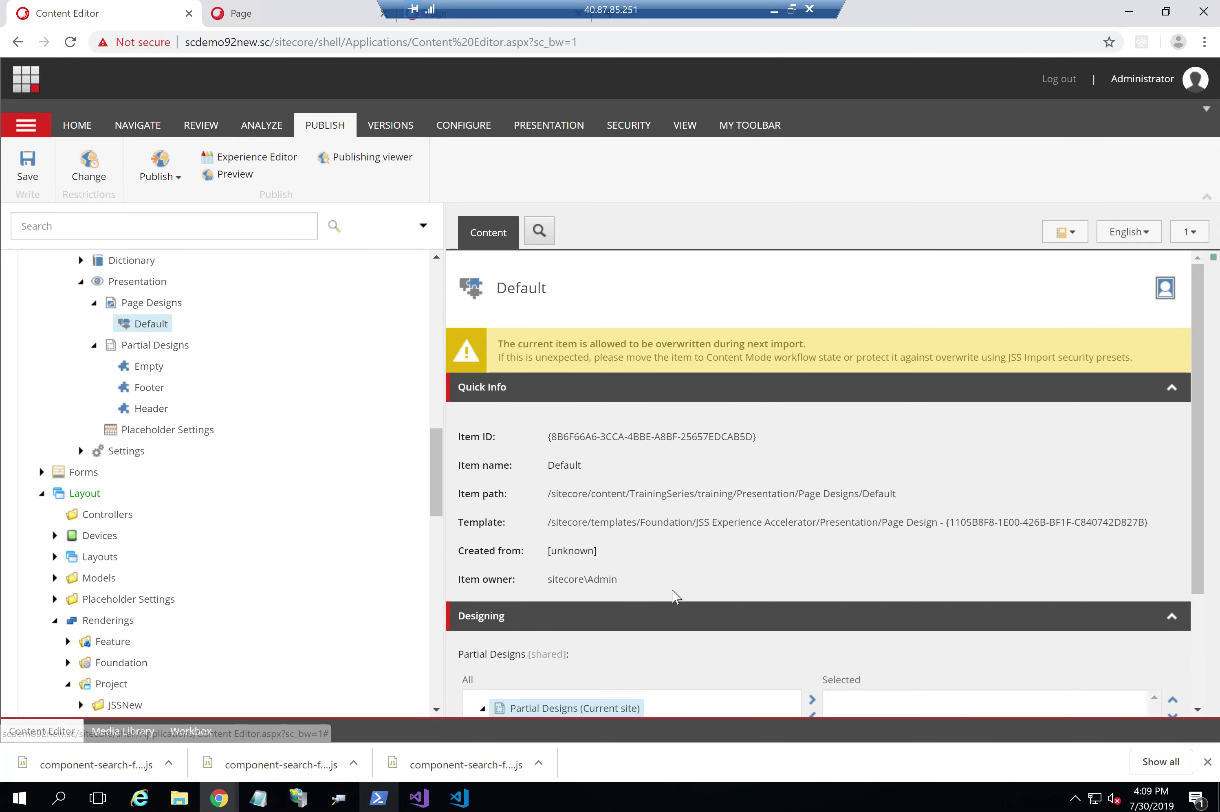
Add the Header, Empty and Footer partial designs to Default and save it
scroll(618, 582, "down", 3)
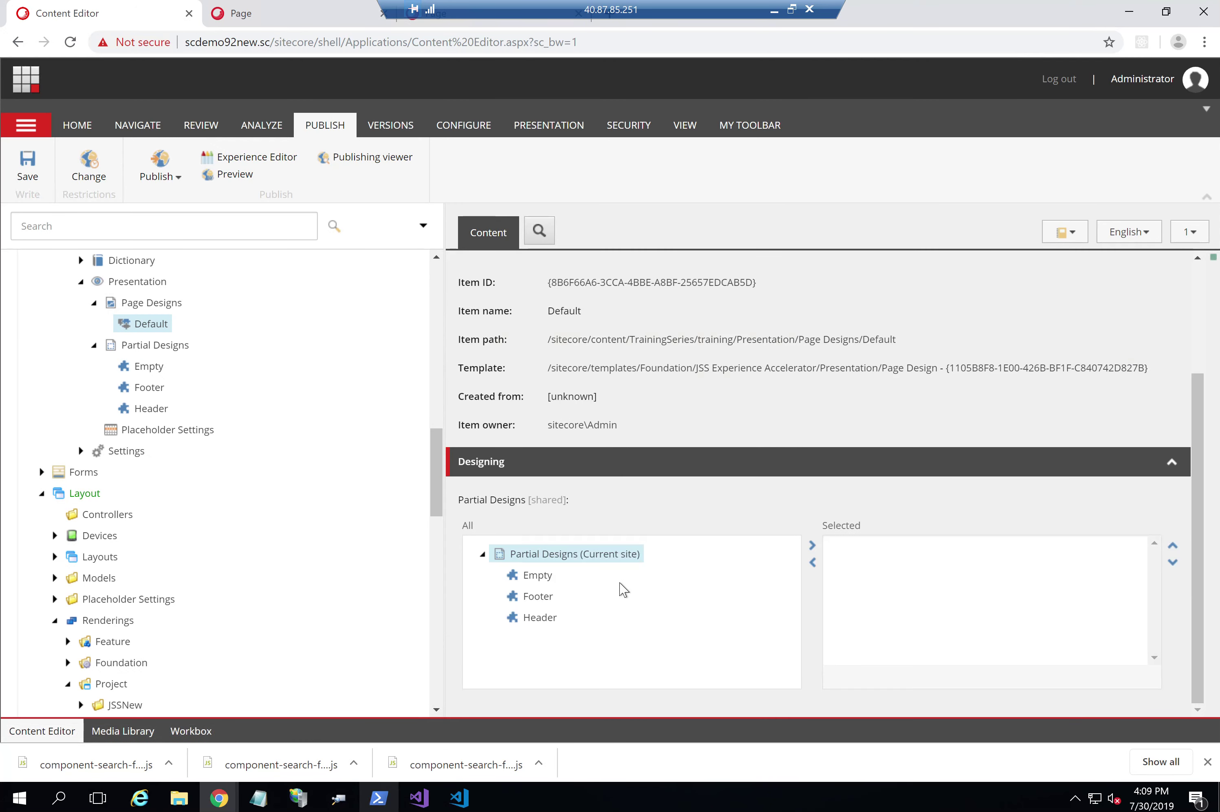
double_click(538, 617)
double_click(540, 580)
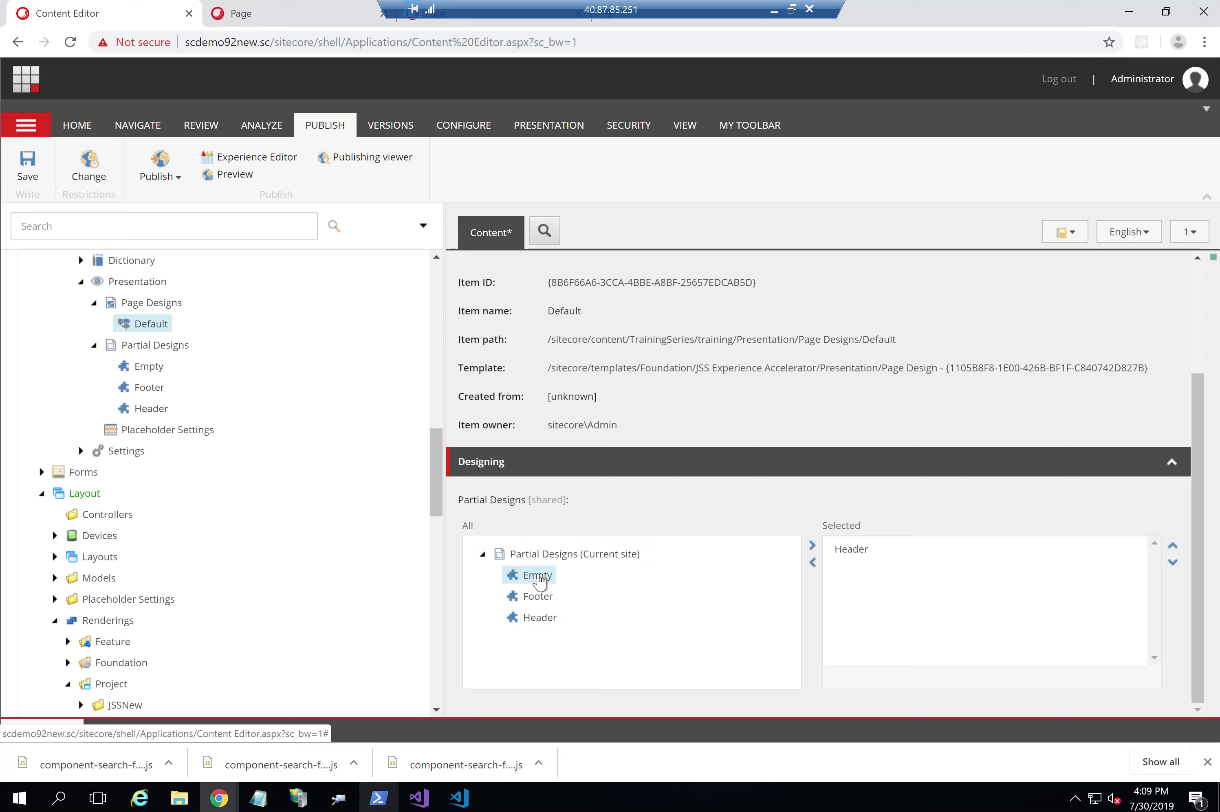
double_click(538, 598)
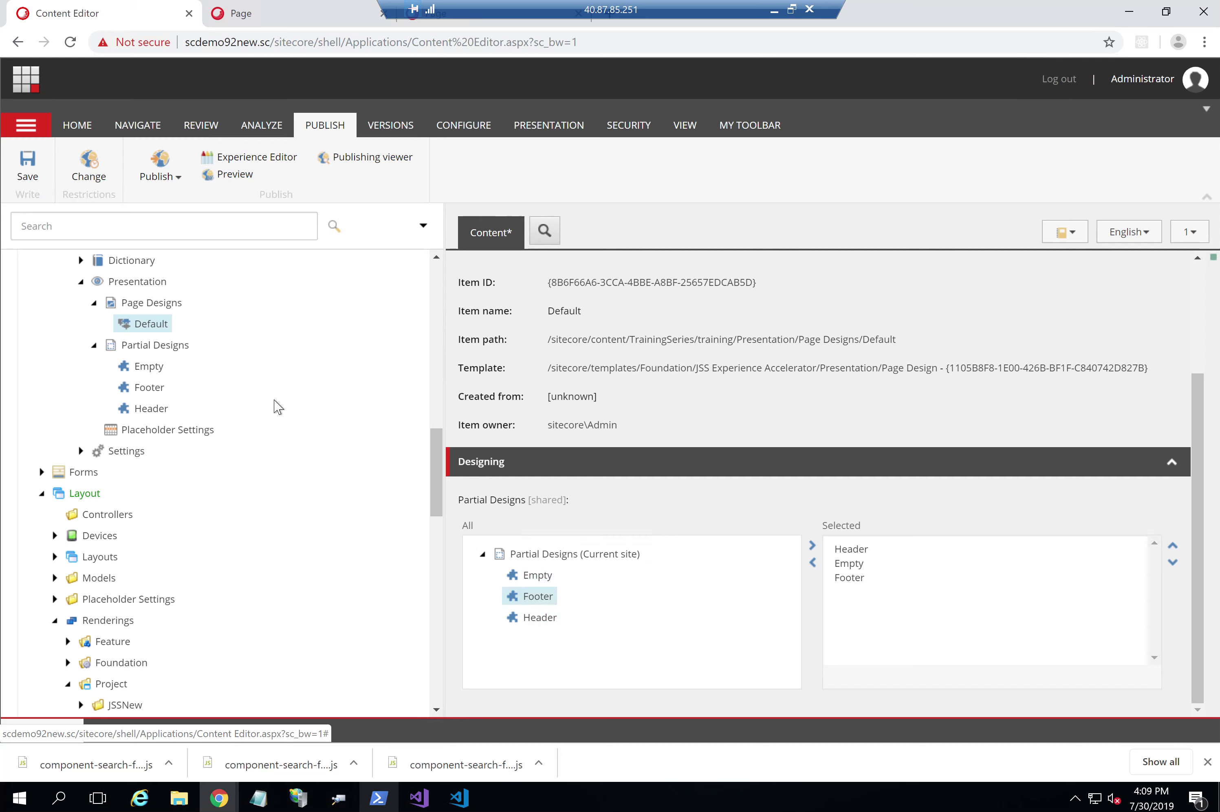
key("ctrl+s")
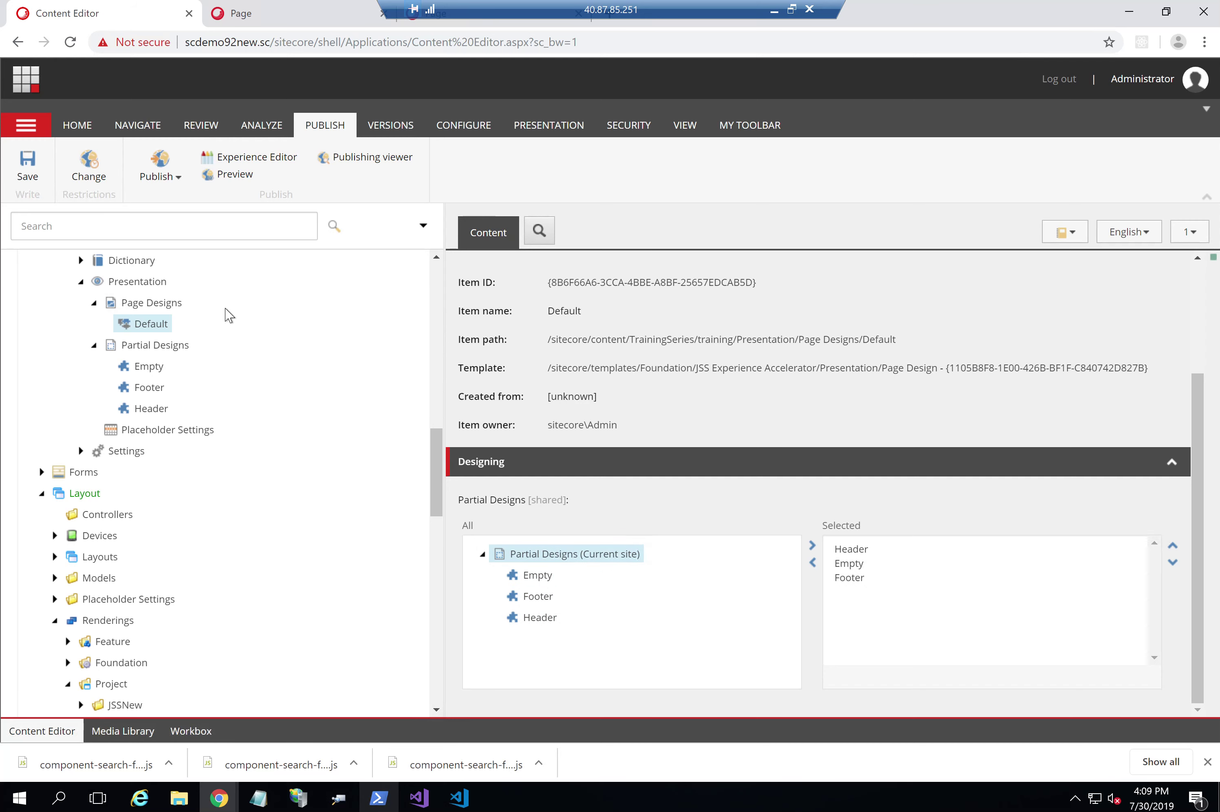
scroll(231, 368, "up", 8)
scroll(234, 415, "down", 3)
scroll(234, 414, "up", 13)
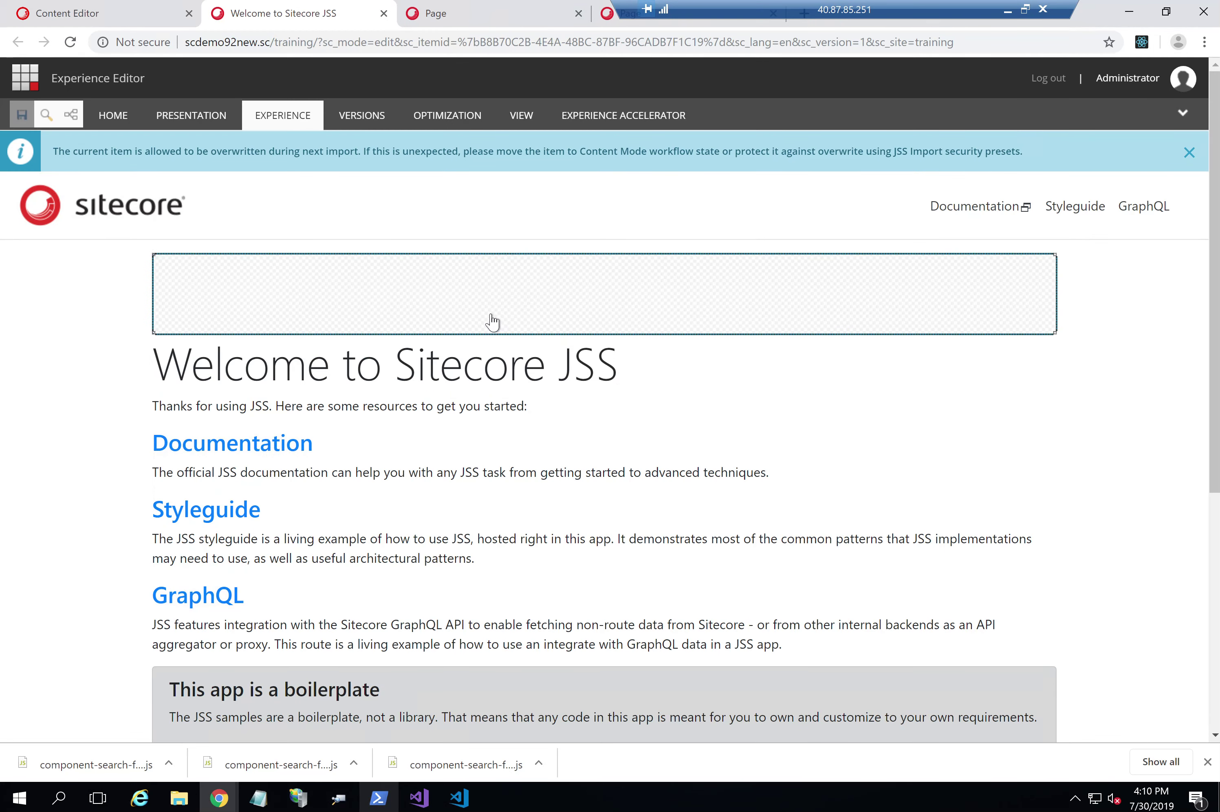
Assign the Default page design to the home item and save it
scroll(531, 542, "down", 5)
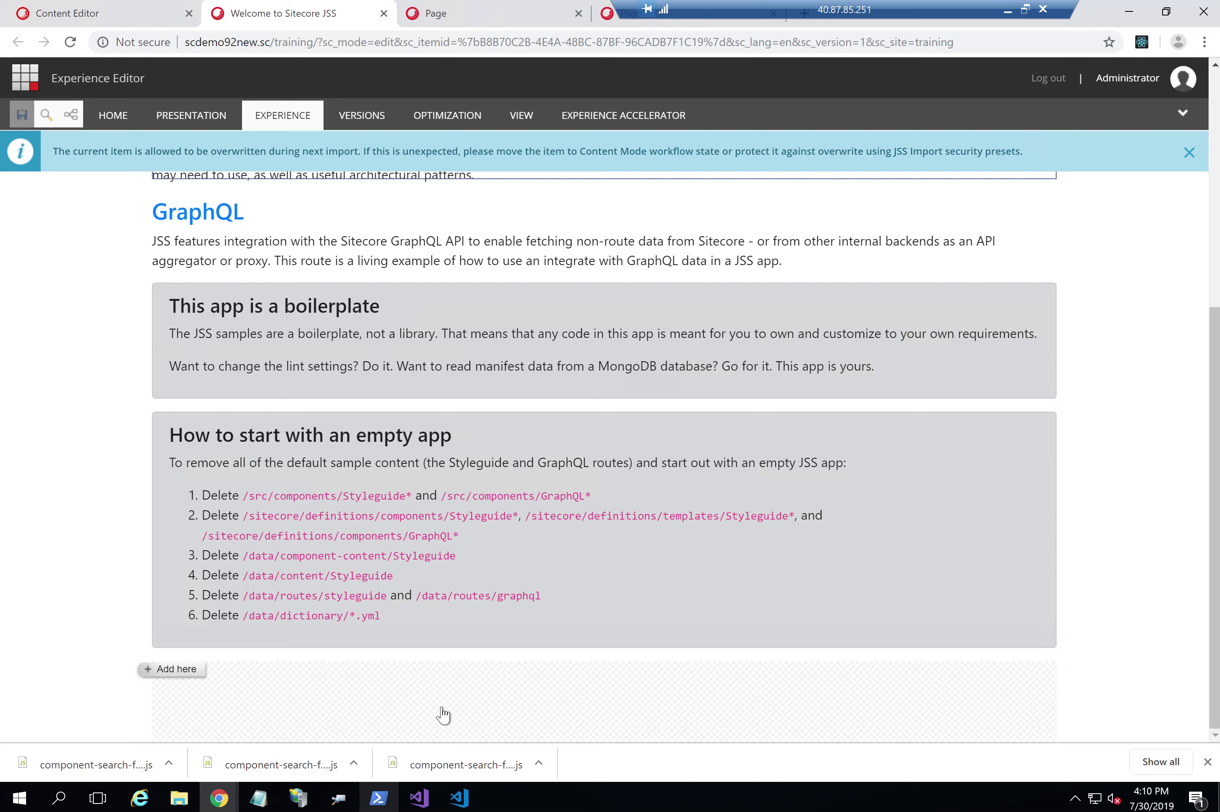
scroll(336, 295, "up", 5)
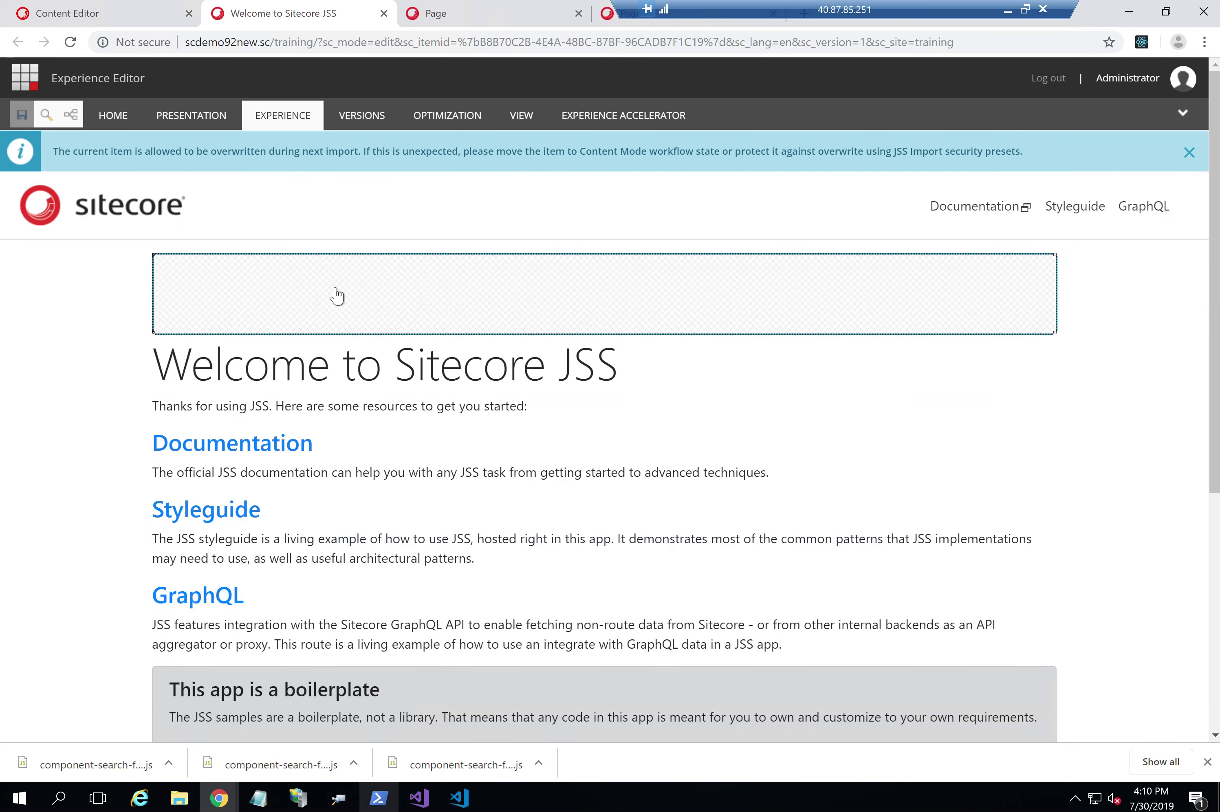
left_click(147, 20)
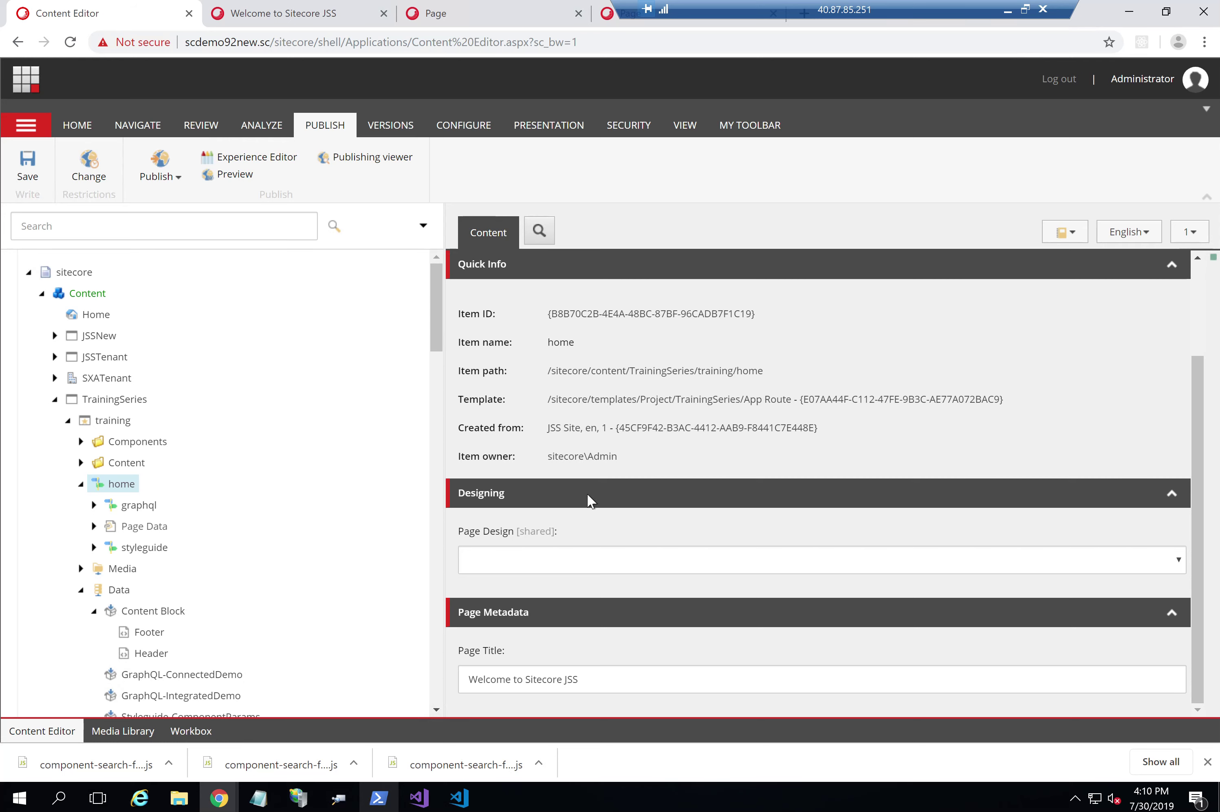
left_click(592, 564)
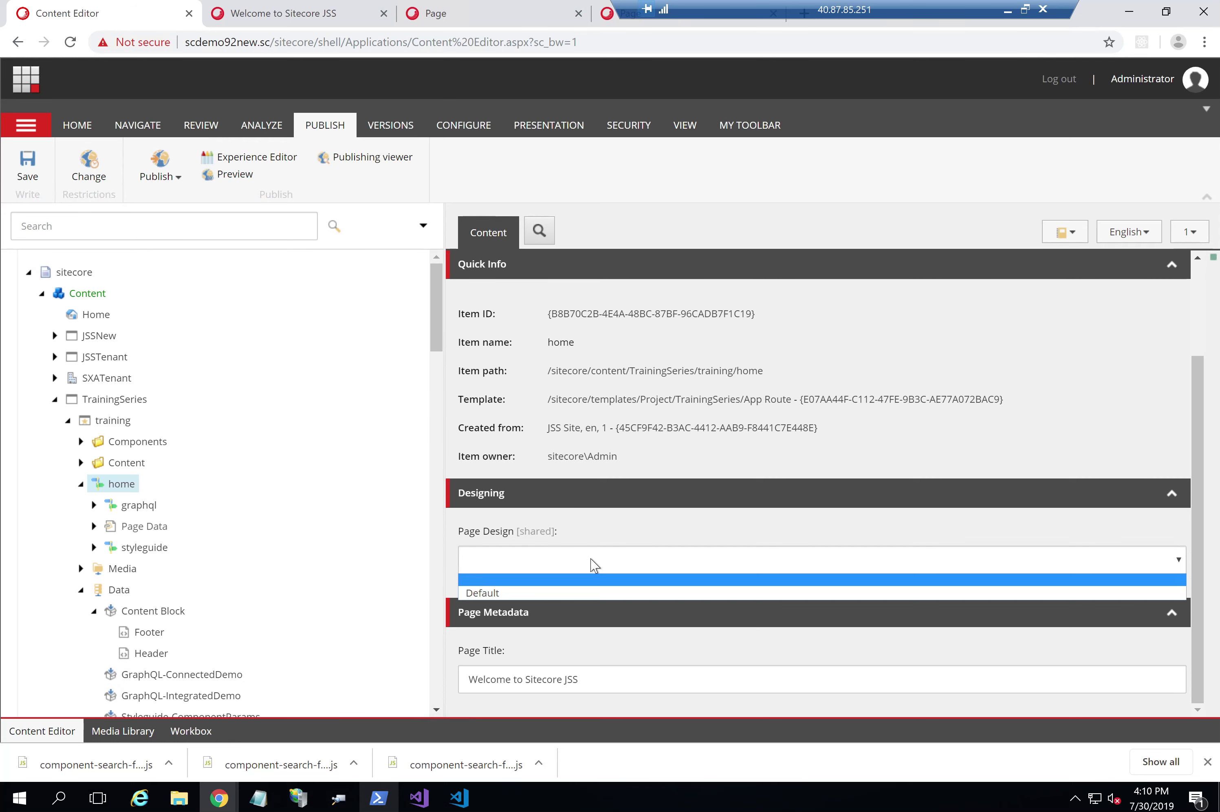
left_click(550, 594)
left_click(27, 165)
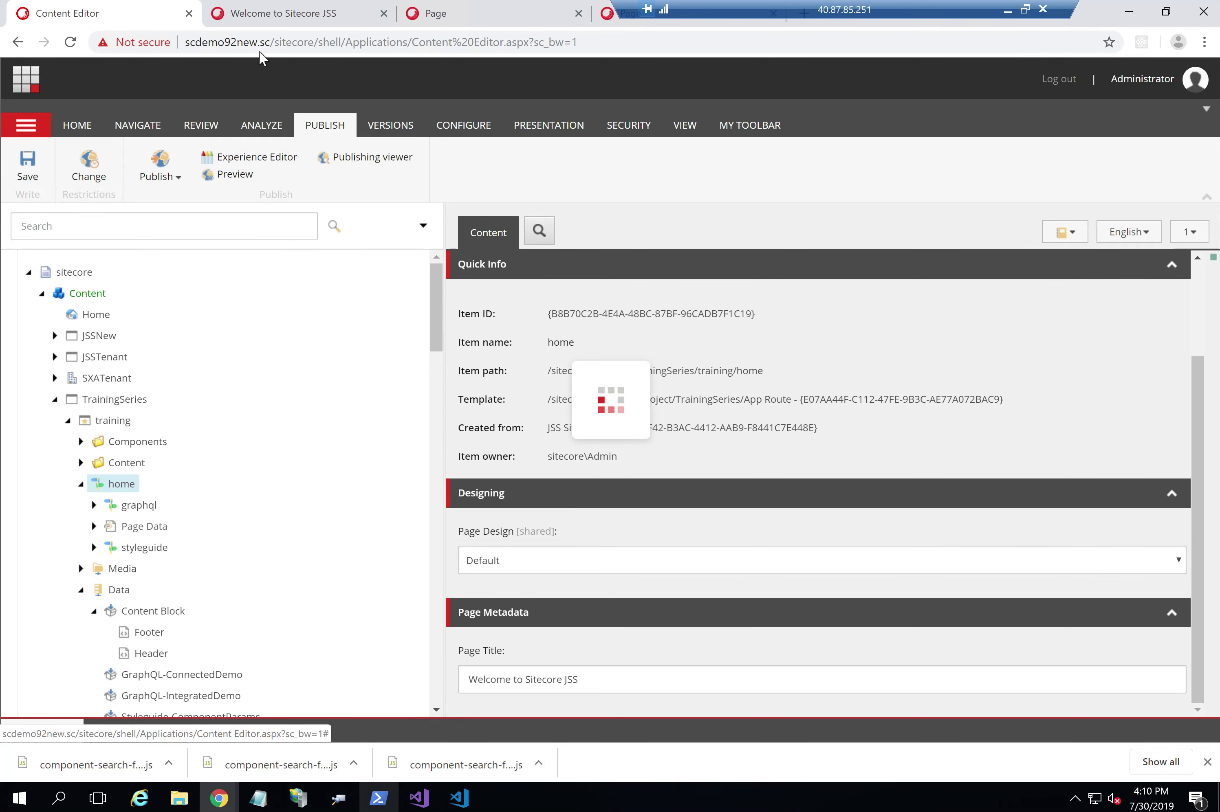
Reload the home page to confirm the Header and Footer now appear
left_click(264, 16)
left_click(278, 42)
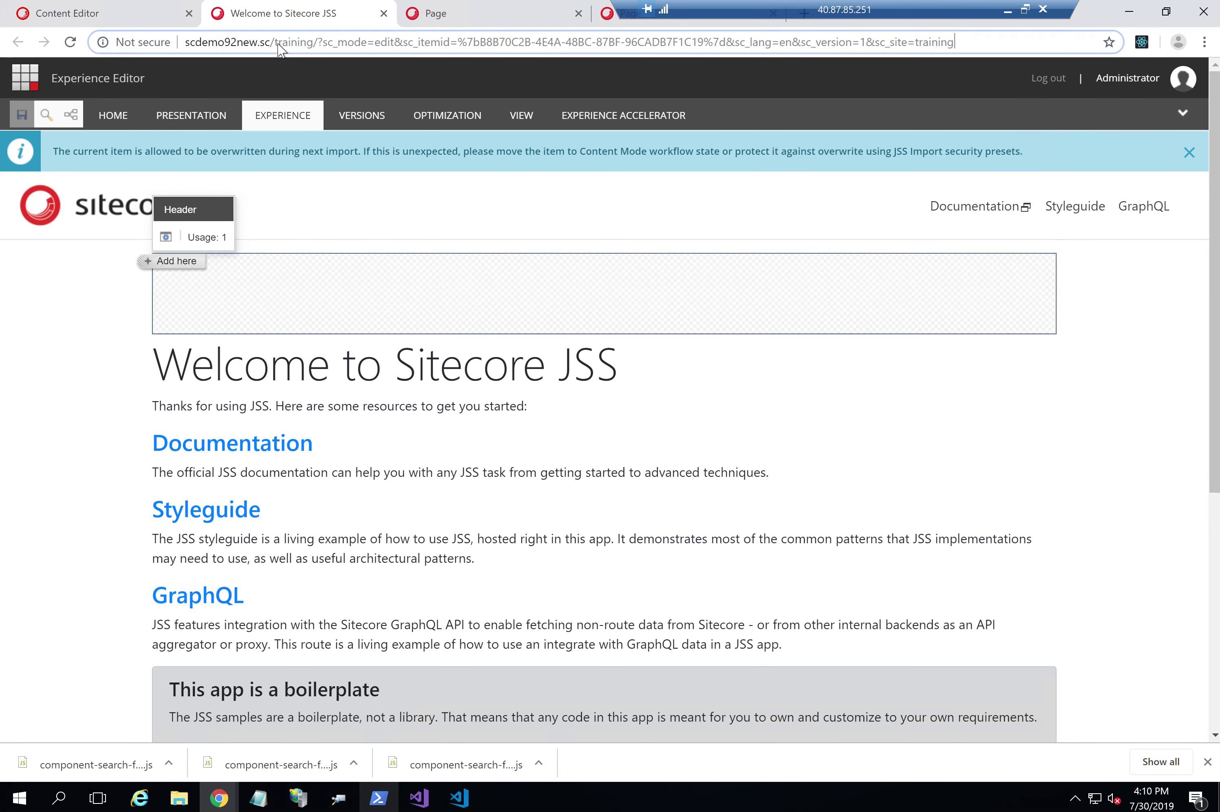
key("Return")
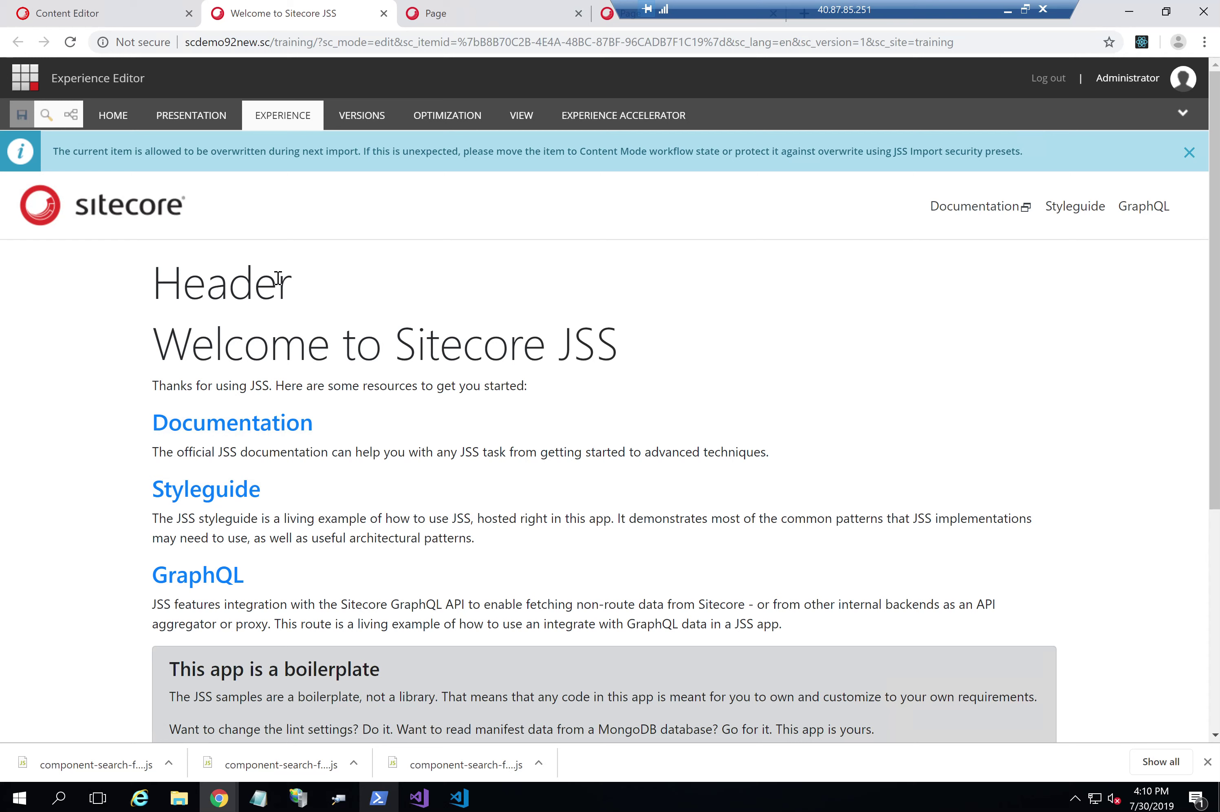
scroll(278, 278, "down", 5)
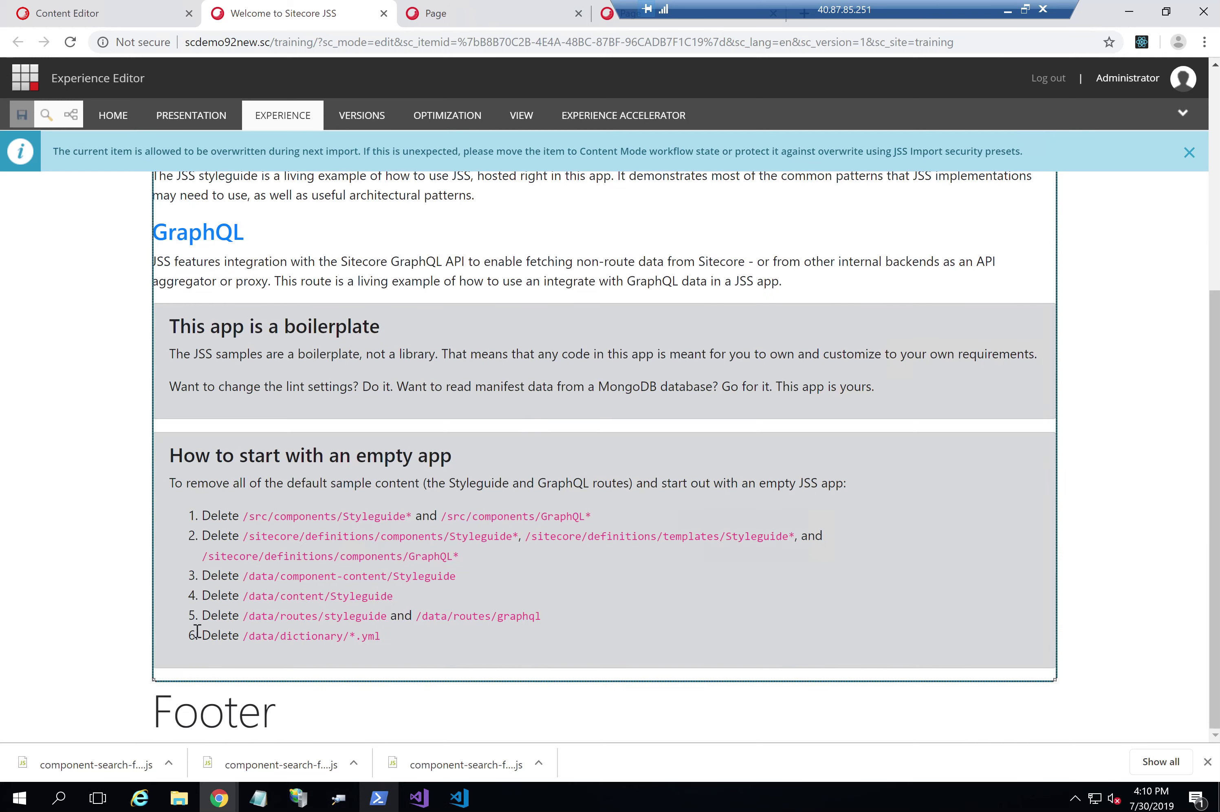
left_click(105, 12)
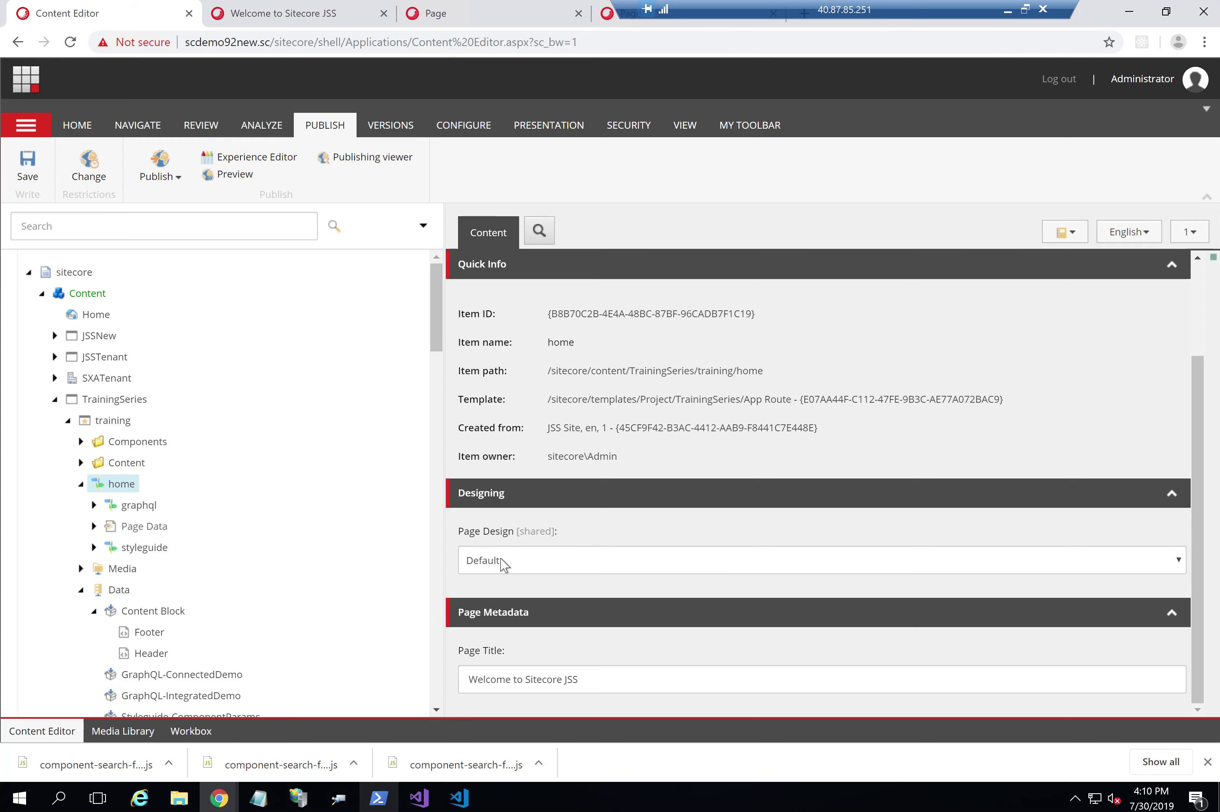
Open the Page Designs item and map the App Route template to the Default design
scroll(210, 600, "down", 5)
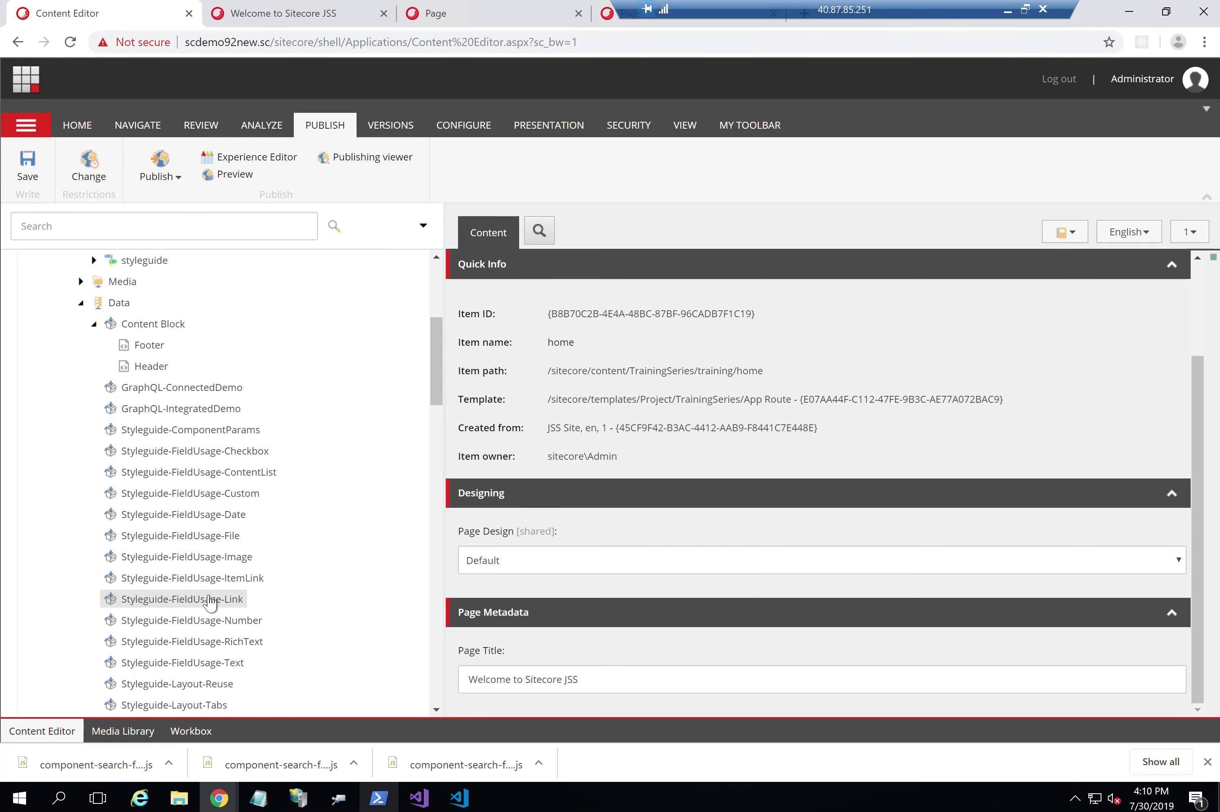
left_click(81, 304)
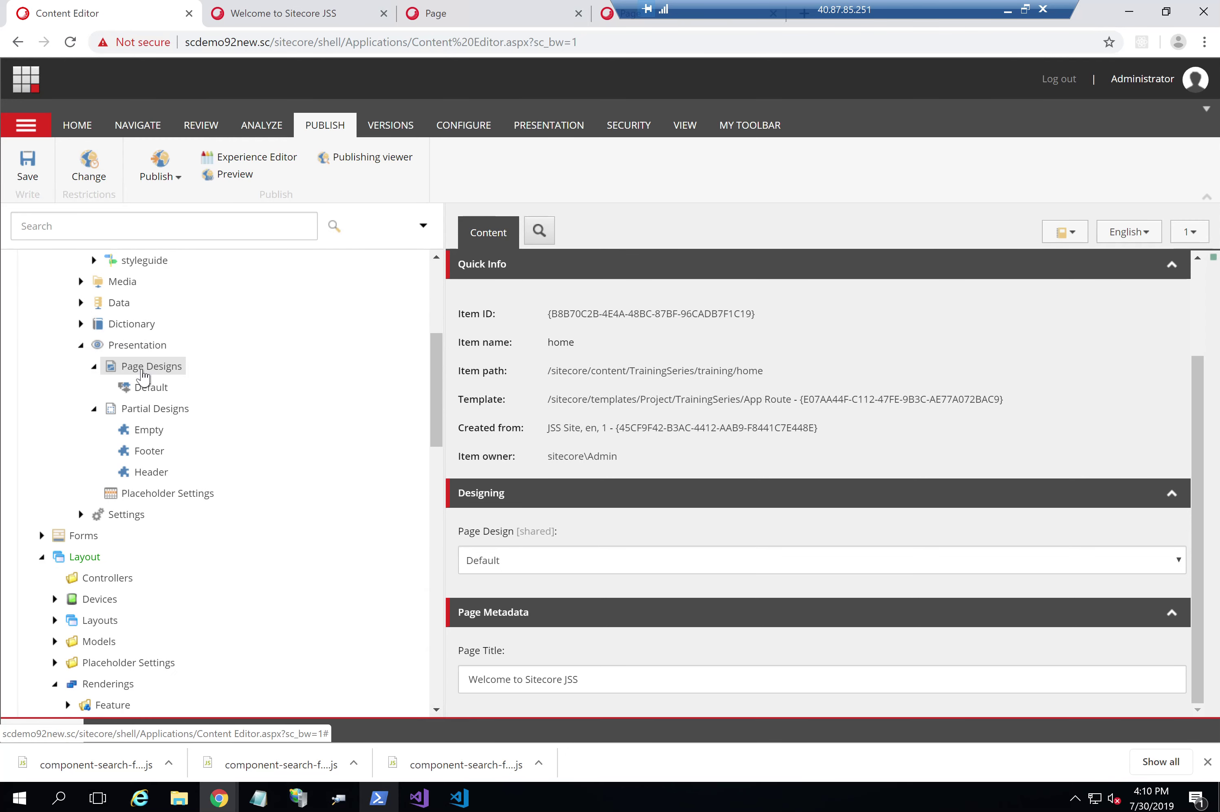
left_click(141, 370)
left_click(542, 234)
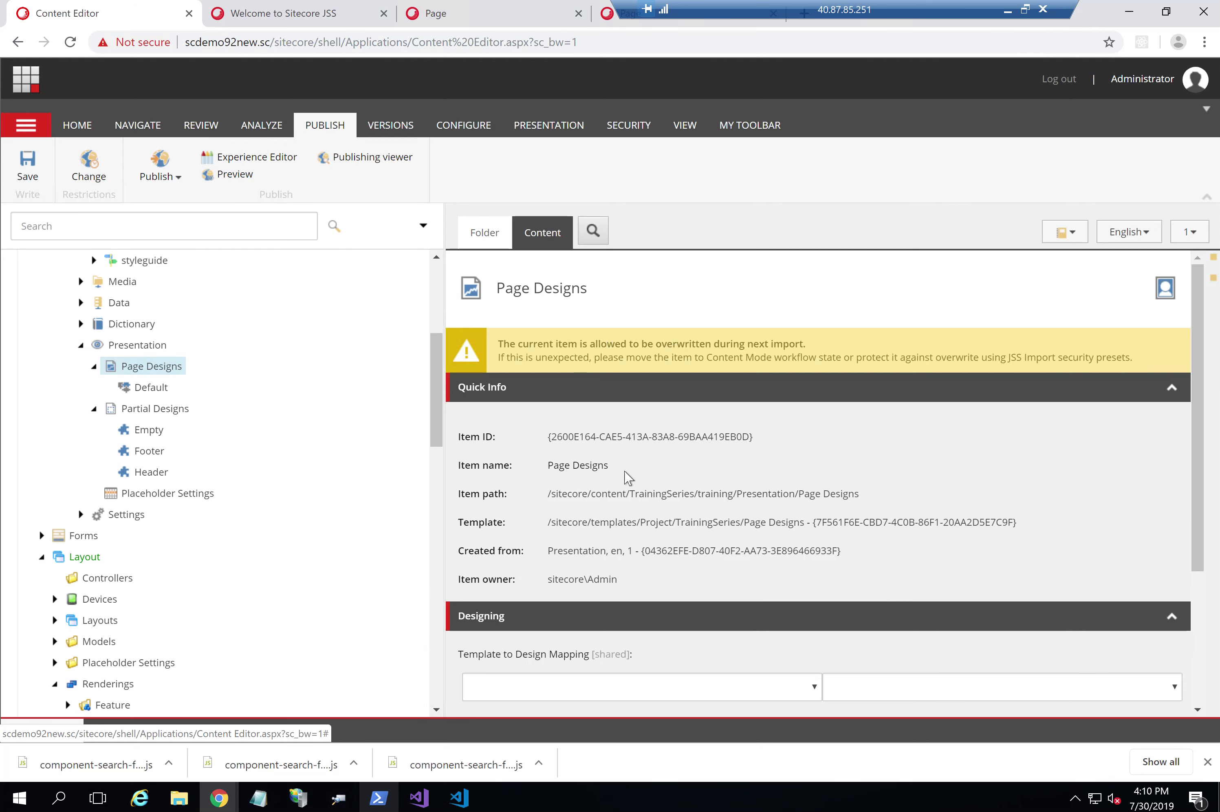
scroll(628, 478, "down", 4)
left_click(636, 493)
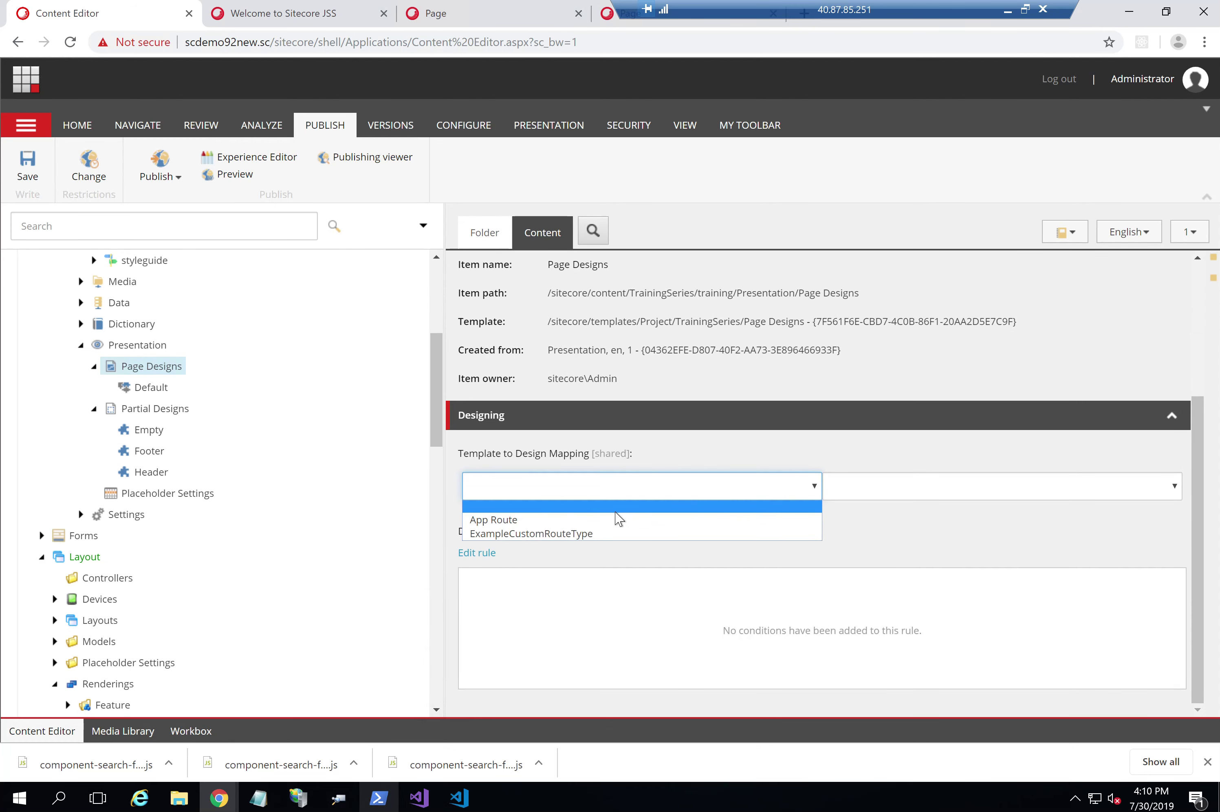
left_click(615, 520)
left_click(888, 491)
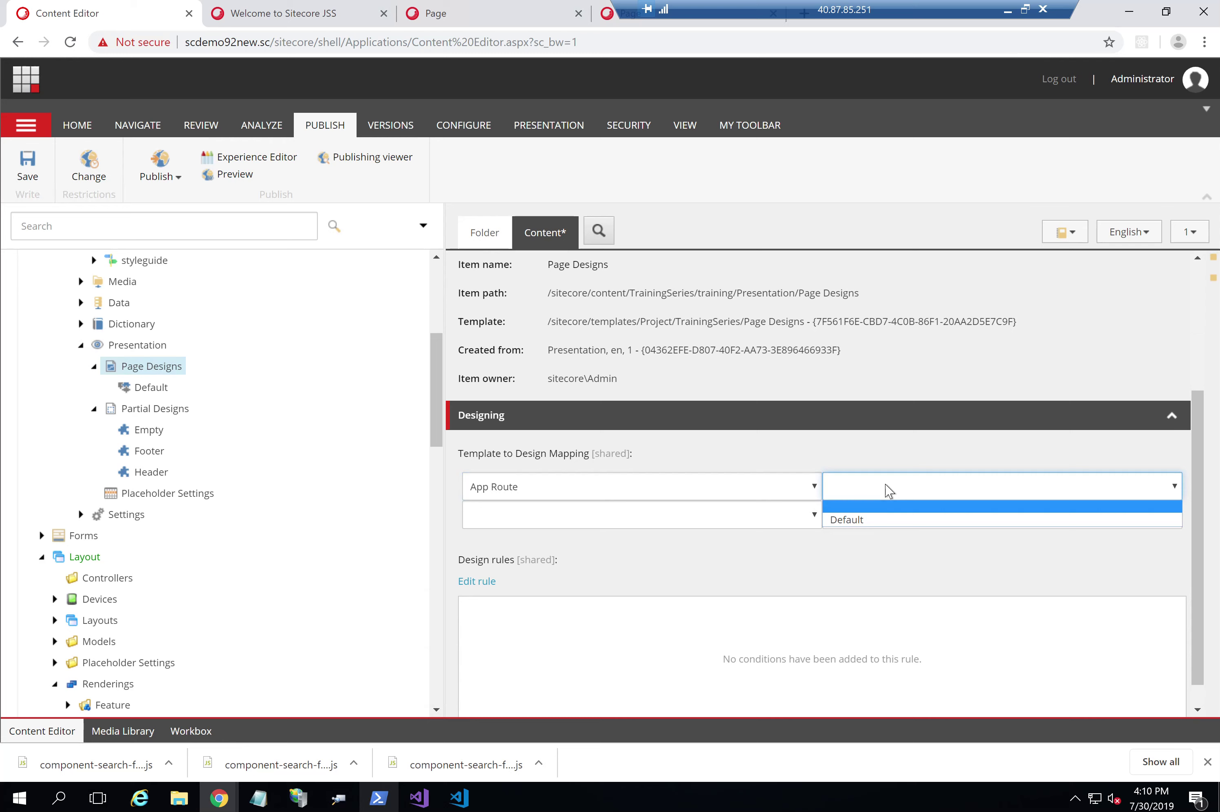
left_click(865, 521)
Map ExampleCustomRouteType to Default as well and save Page Designs
left_click(733, 526)
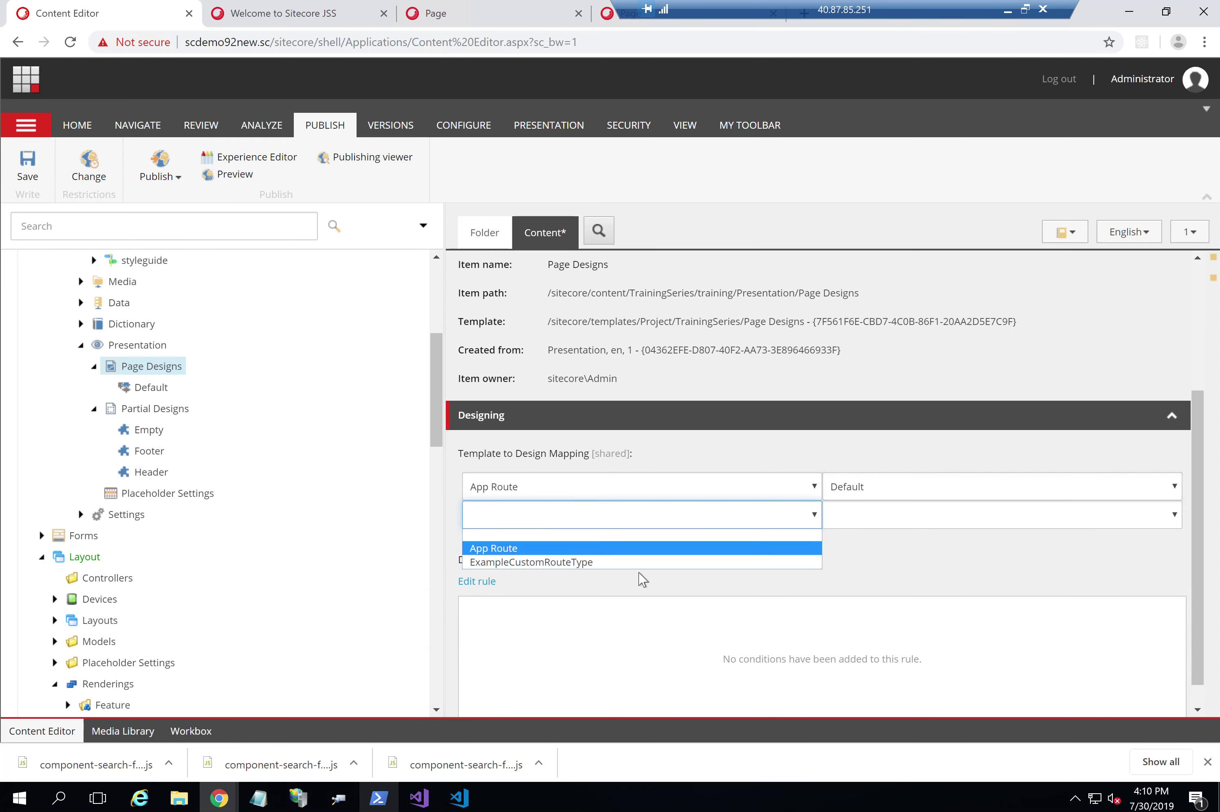
left_click(634, 562)
left_click(892, 524)
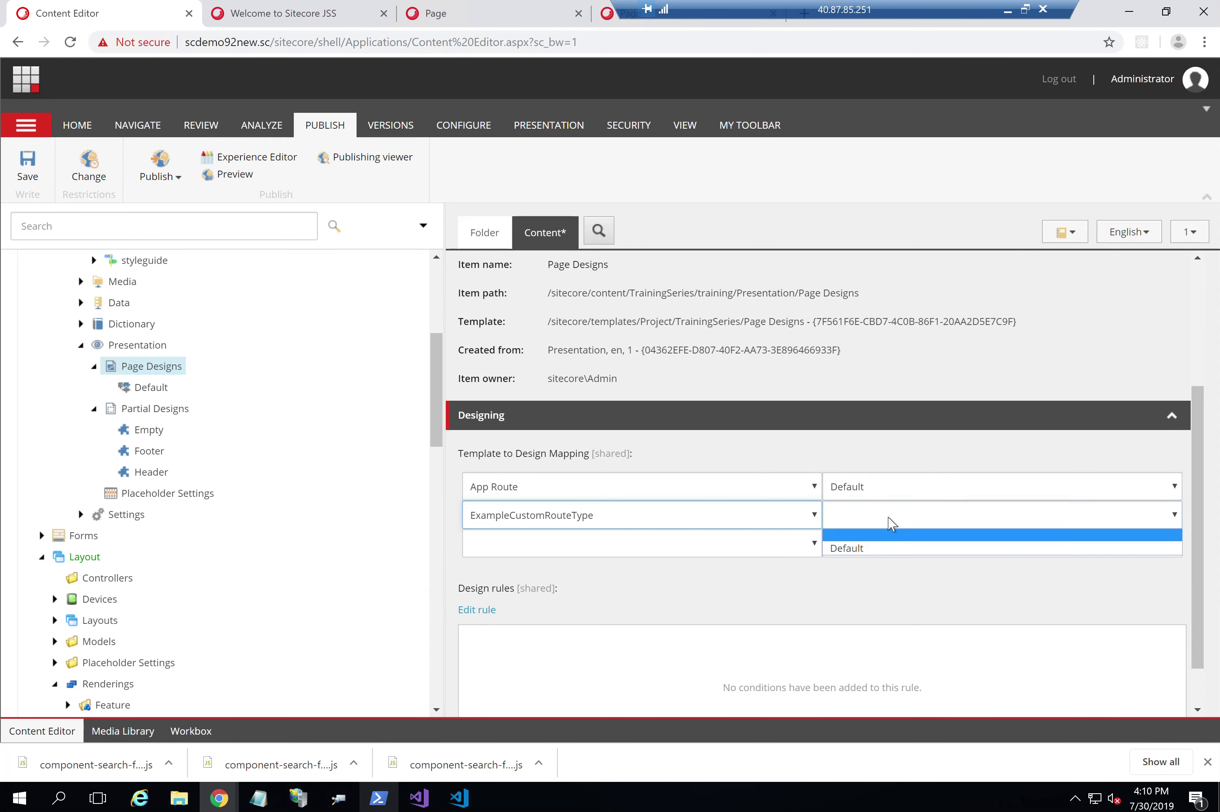
key("Down")
key("Return")
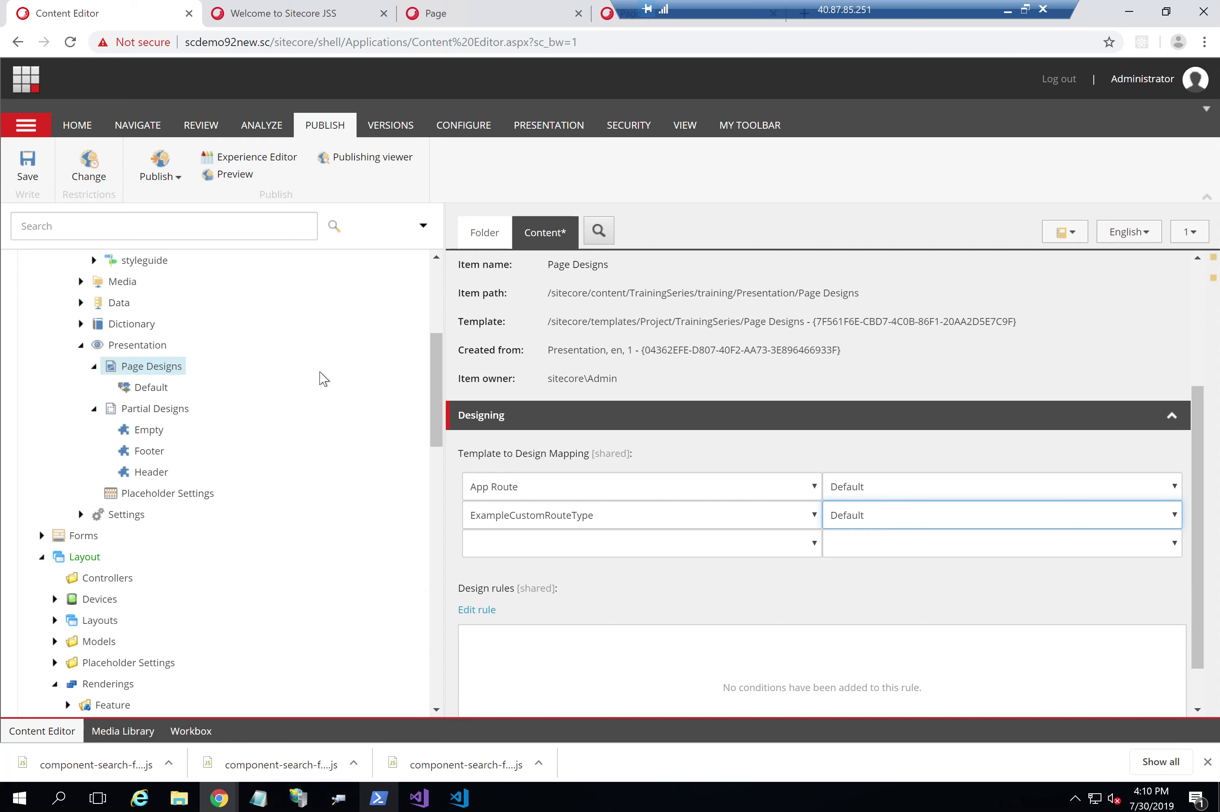
left_click(28, 167)
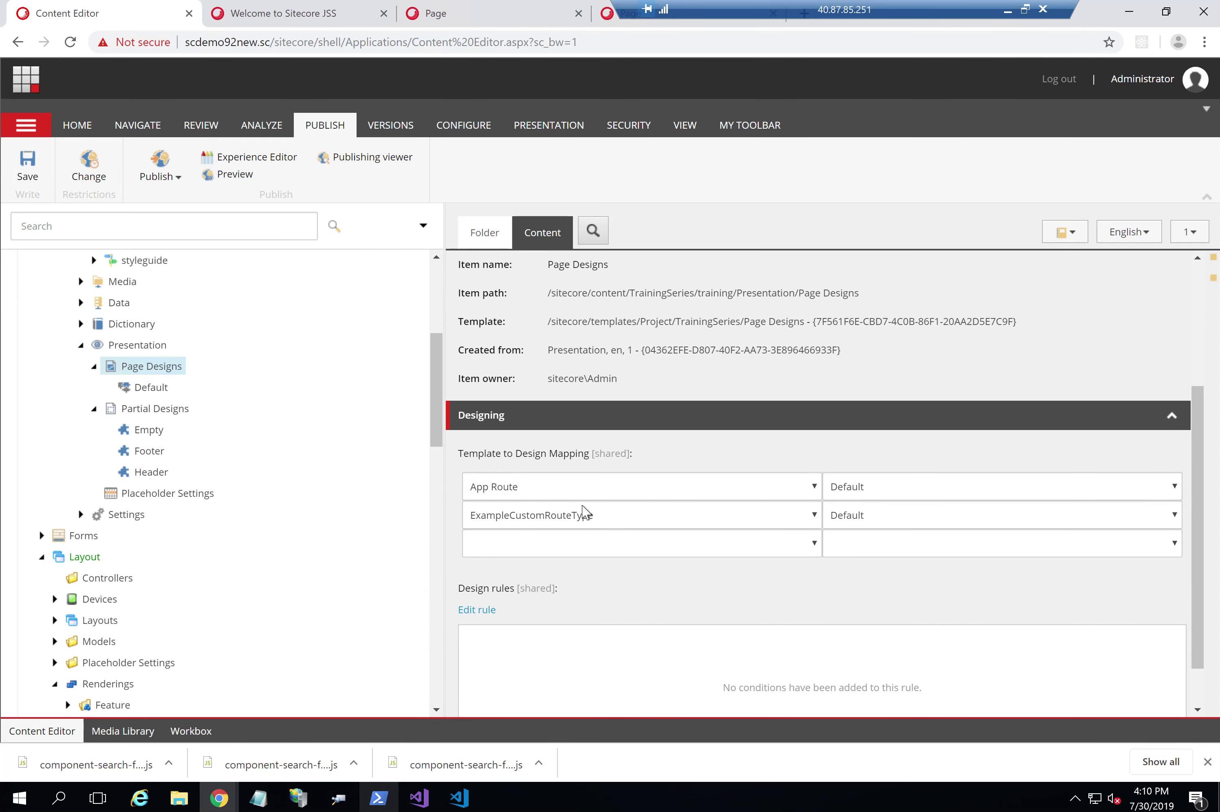
Open the styleguide page in the Experience Editor and scroll through it
scroll(261, 437, "up", 5)
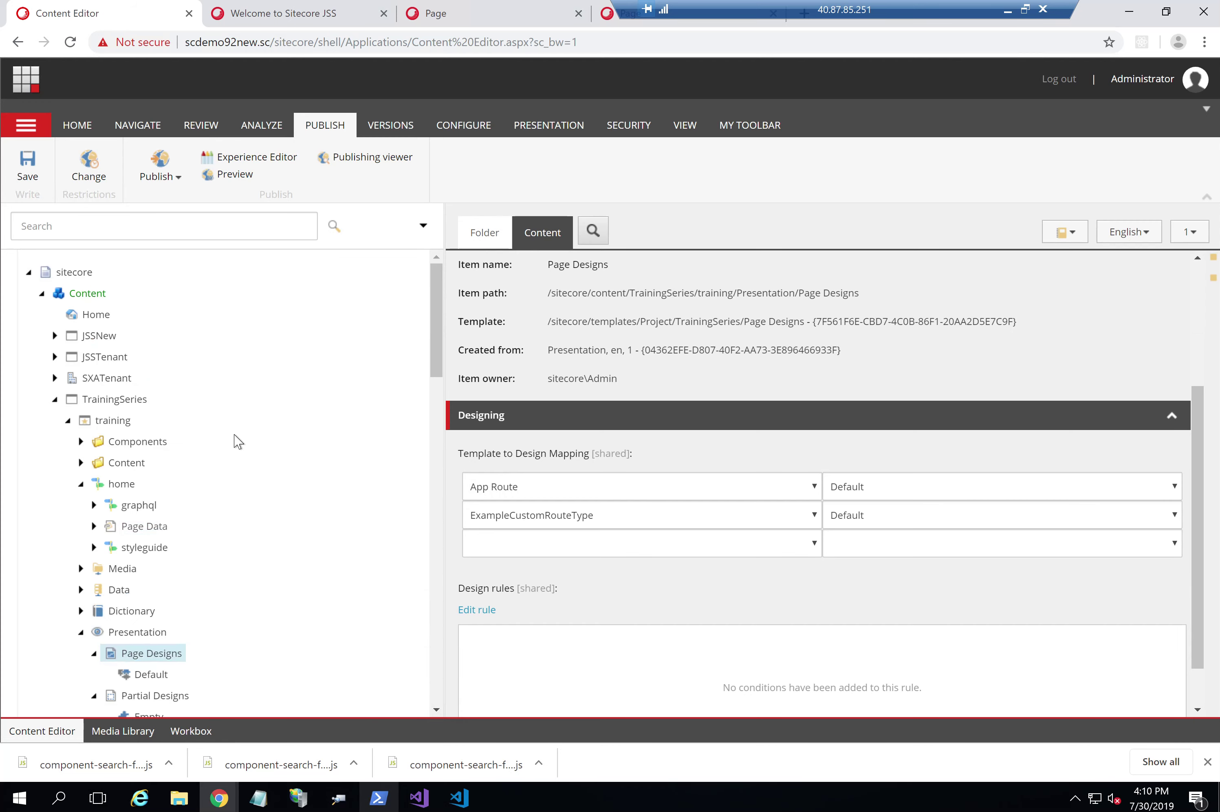
left_click(137, 505)
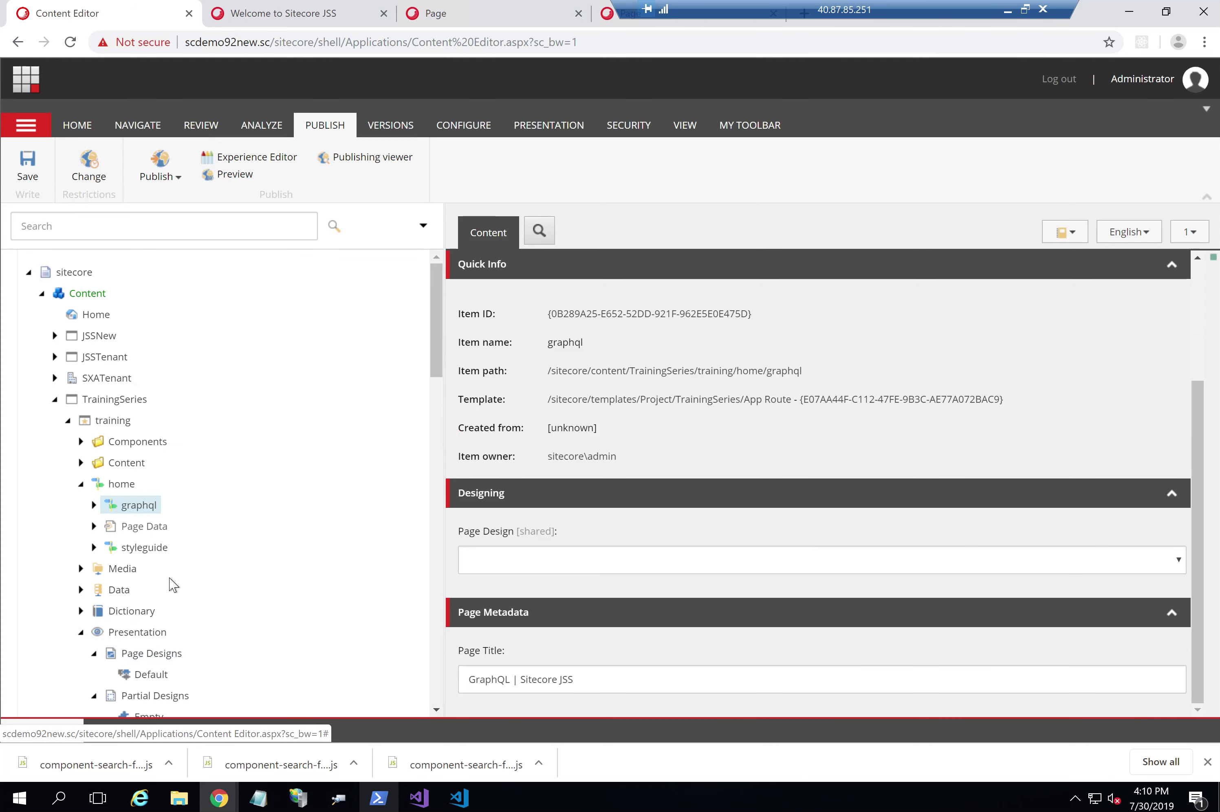
left_click(146, 552)
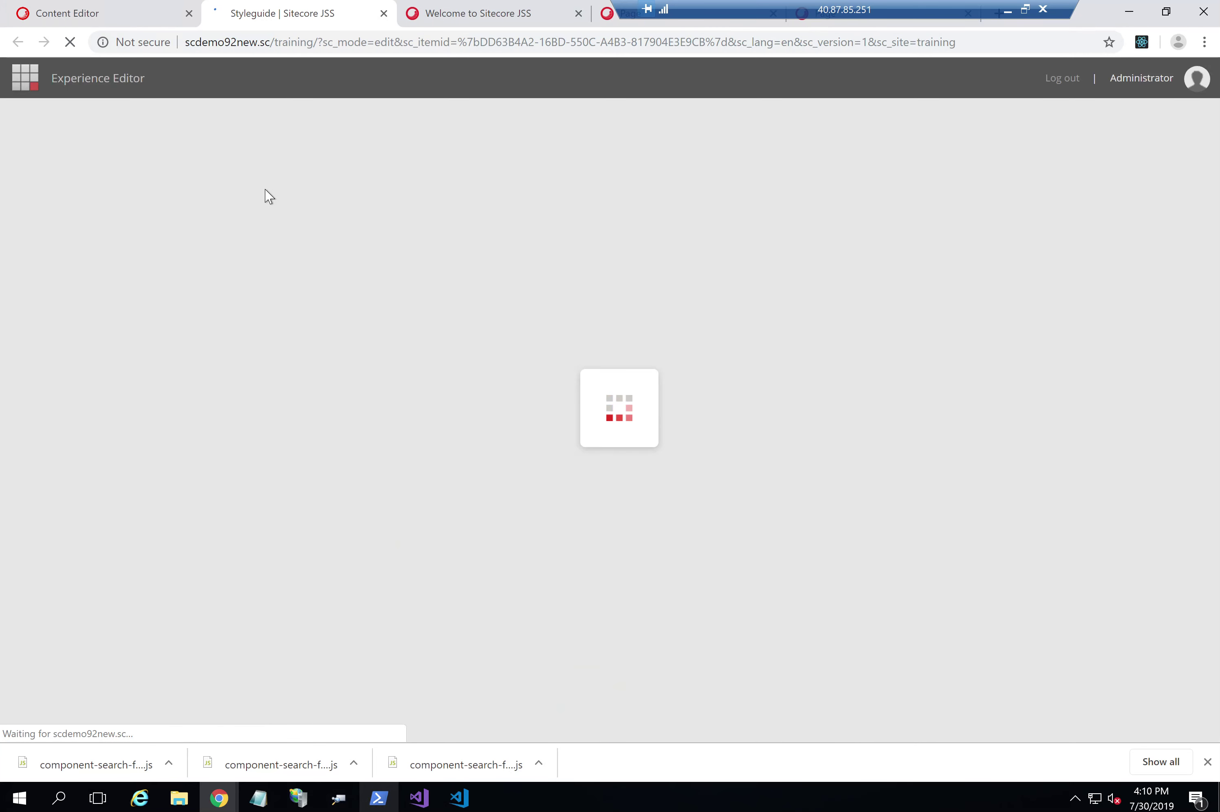
scroll(330, 364, "down", 15)
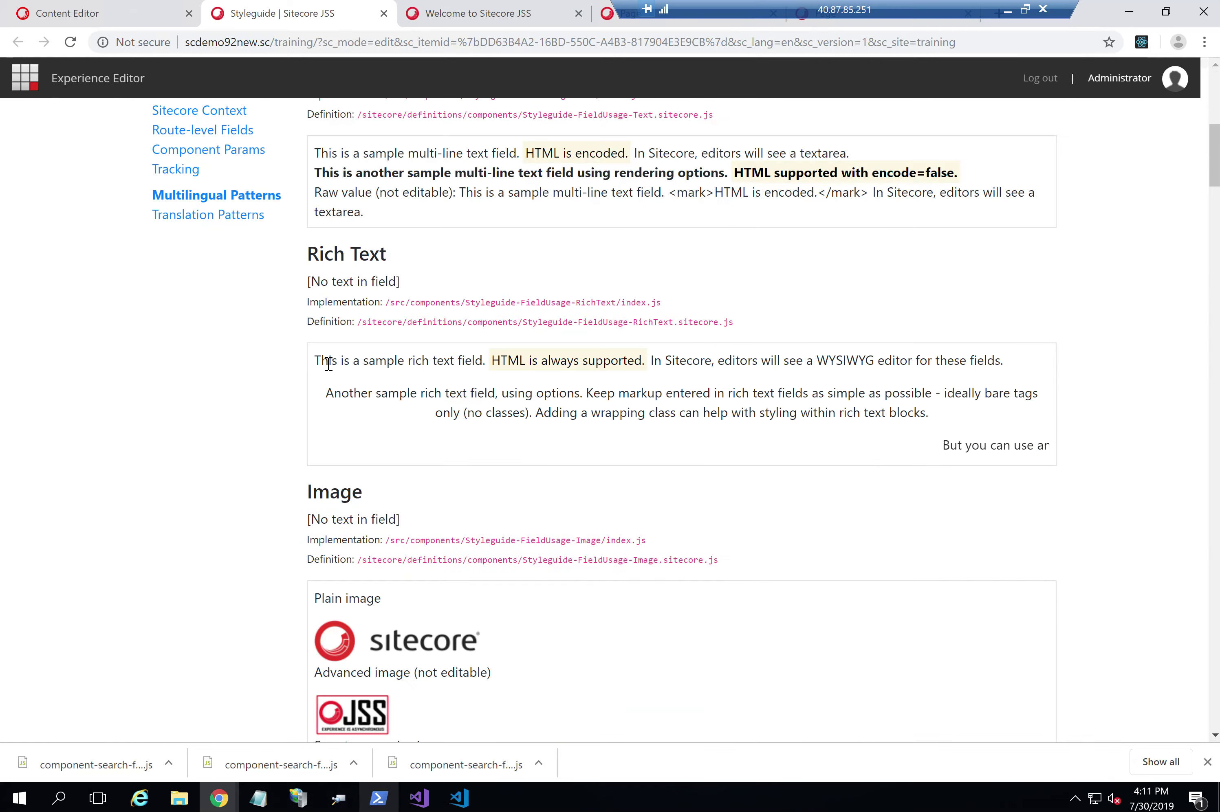
scroll(285, 670, "down", 20)
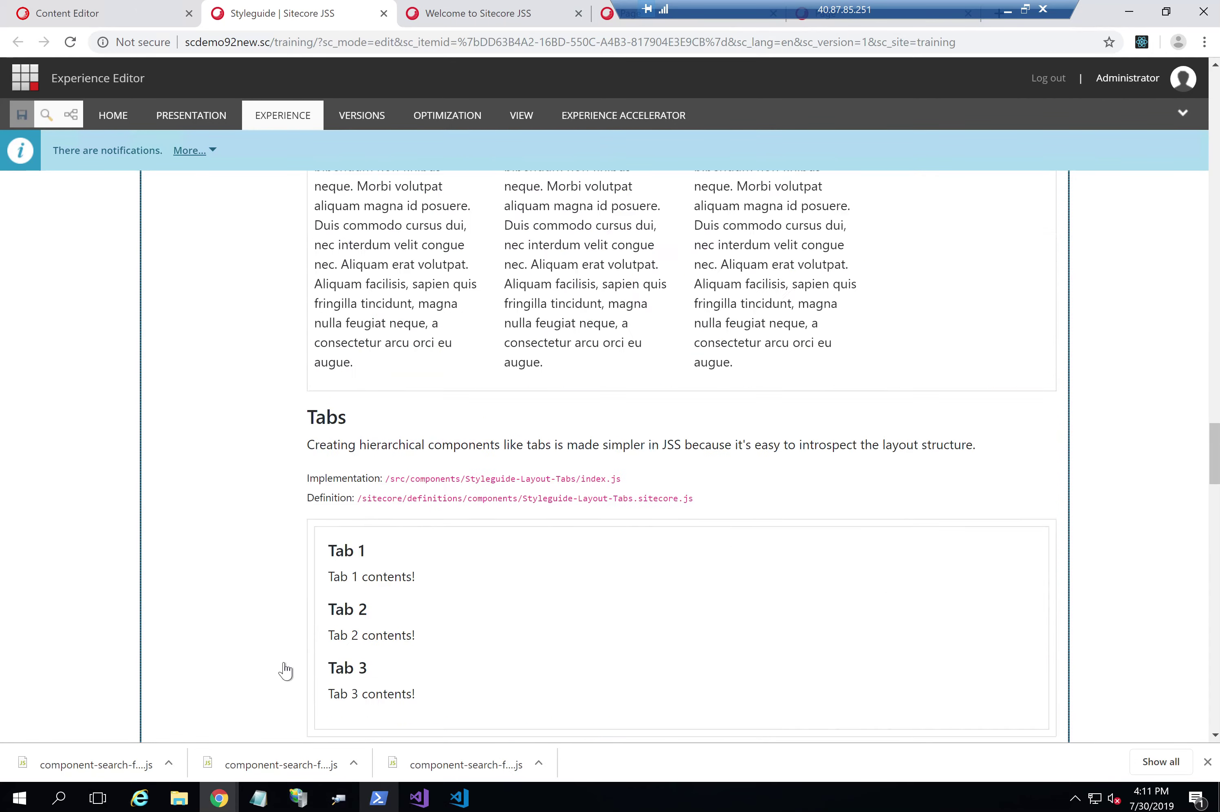
scroll(285, 671, "down", 10)
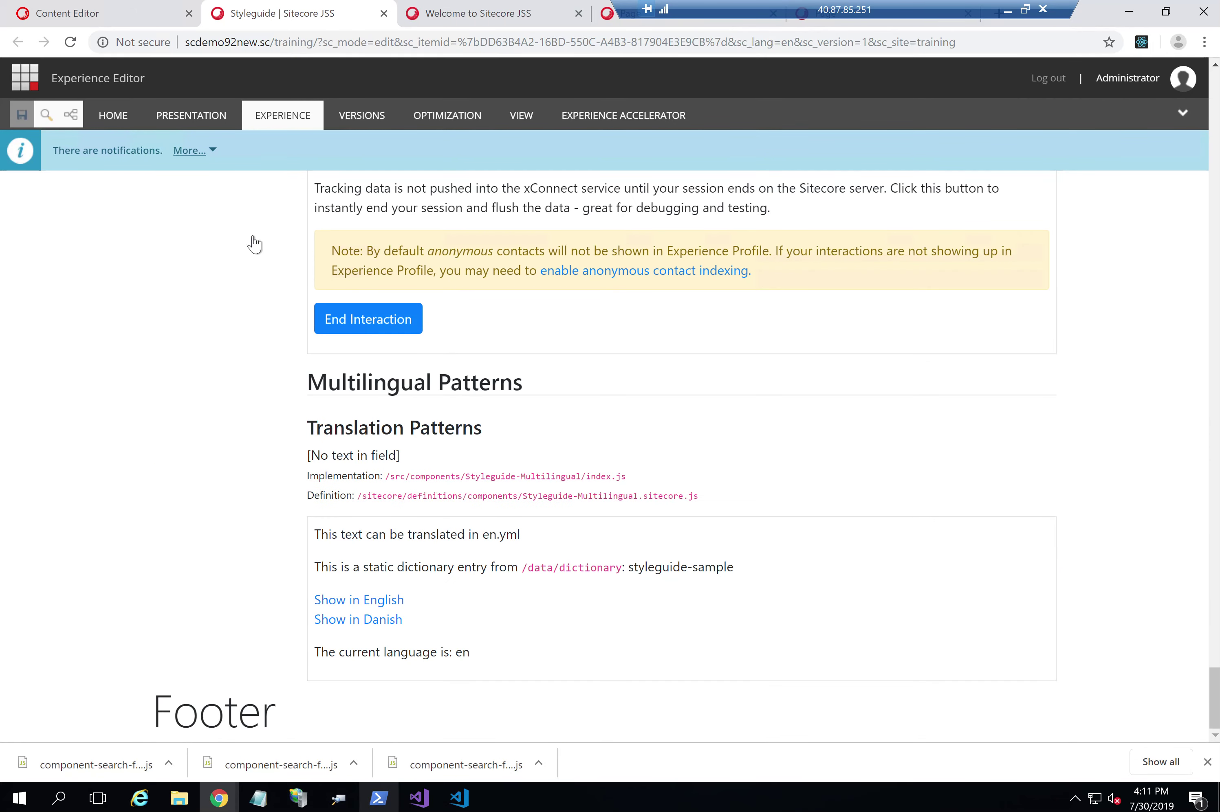
Expand styleguide and preview its custom-route-type child in the Experience Editor
left_click(112, 10)
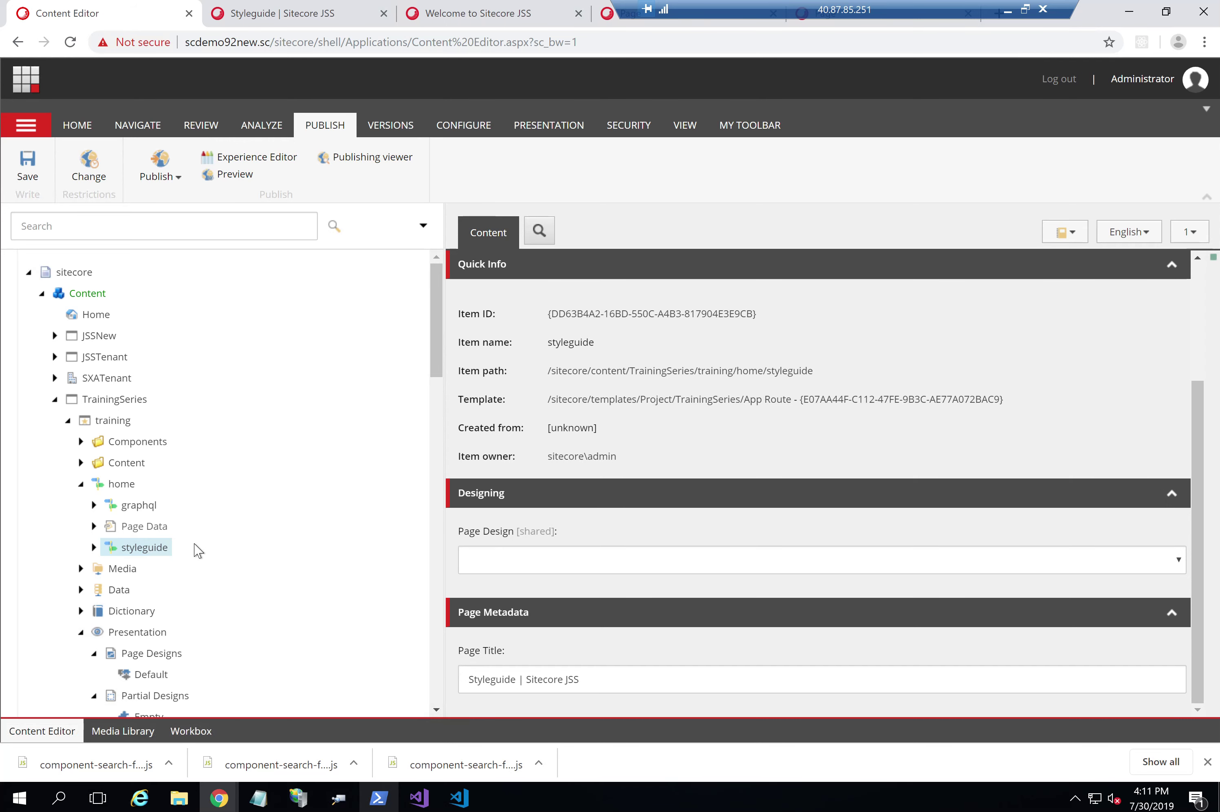
left_click(93, 548)
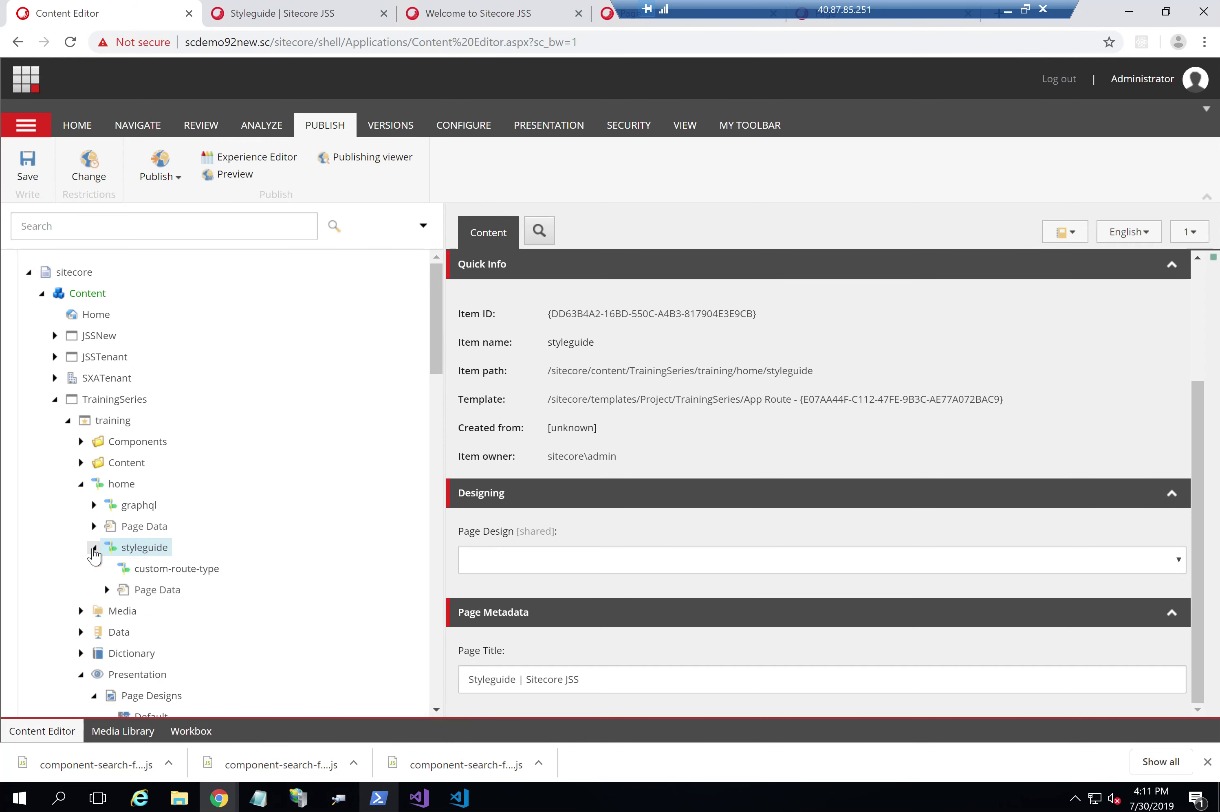
left_click(134, 572)
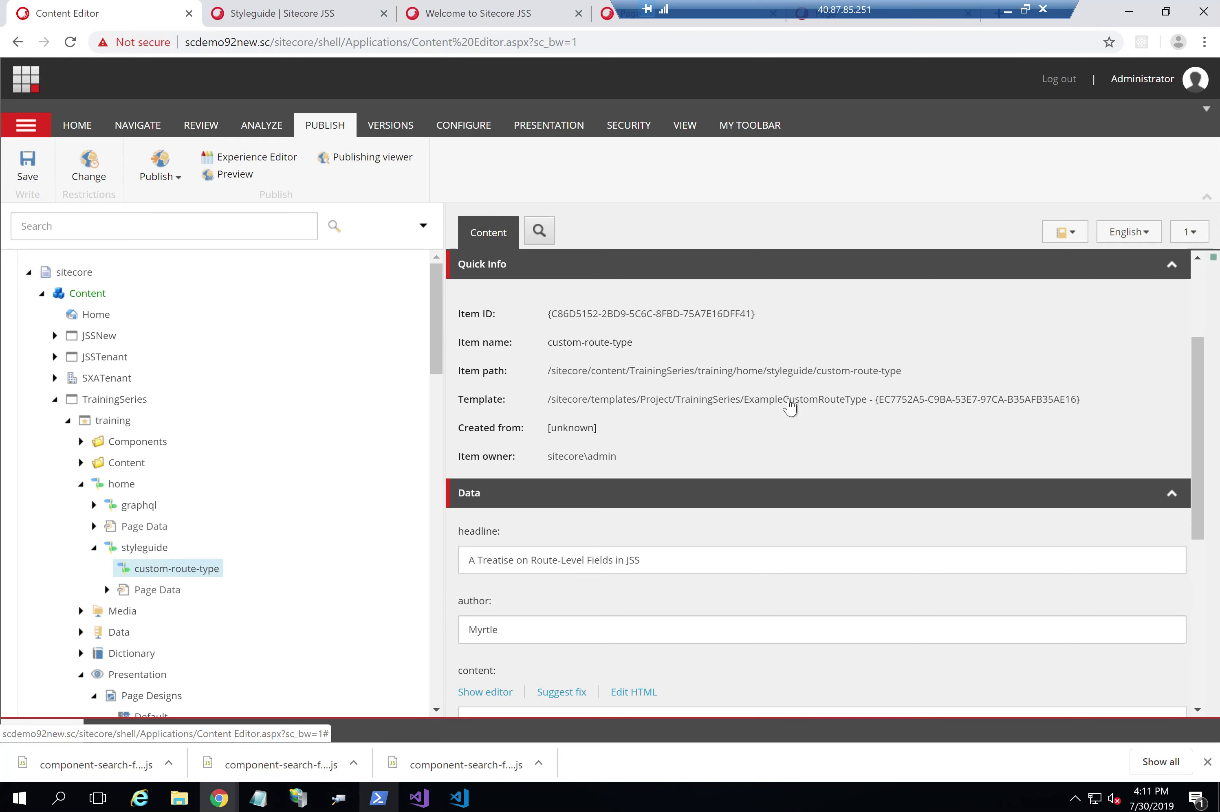
left_click(248, 165)
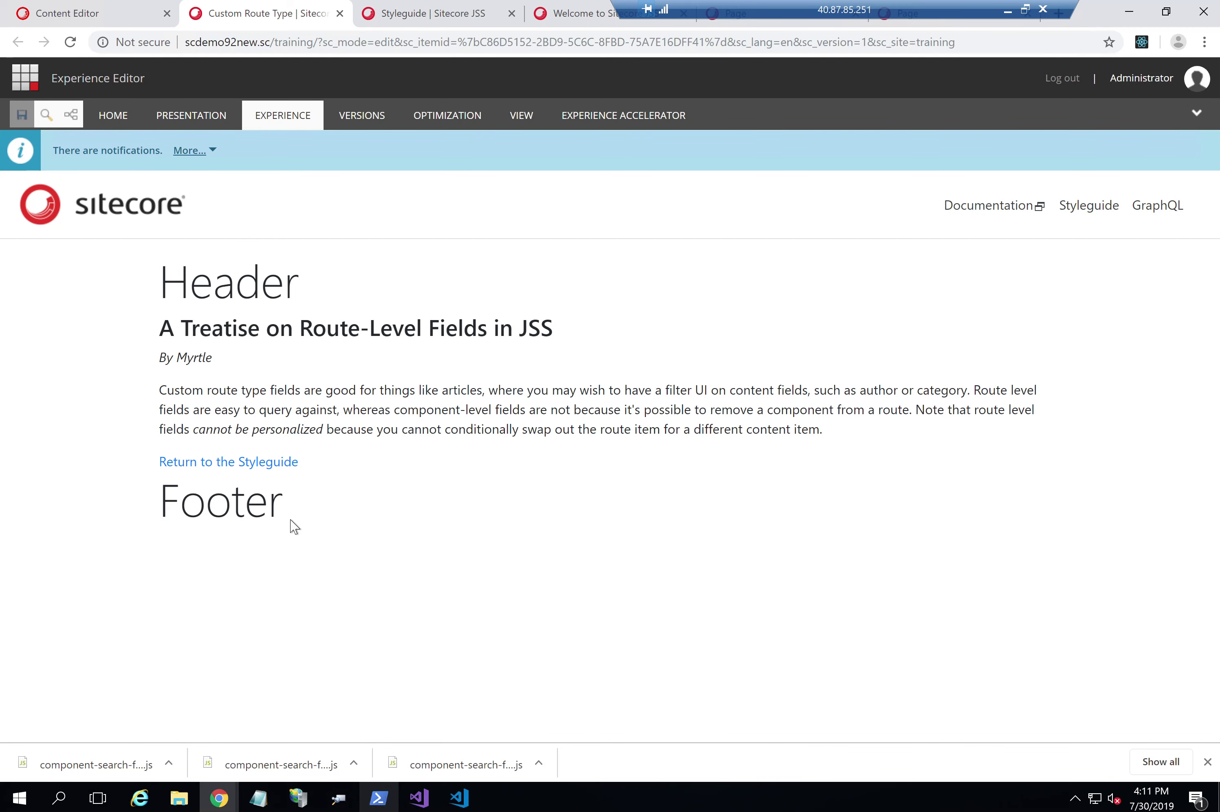
left_click(273, 116)
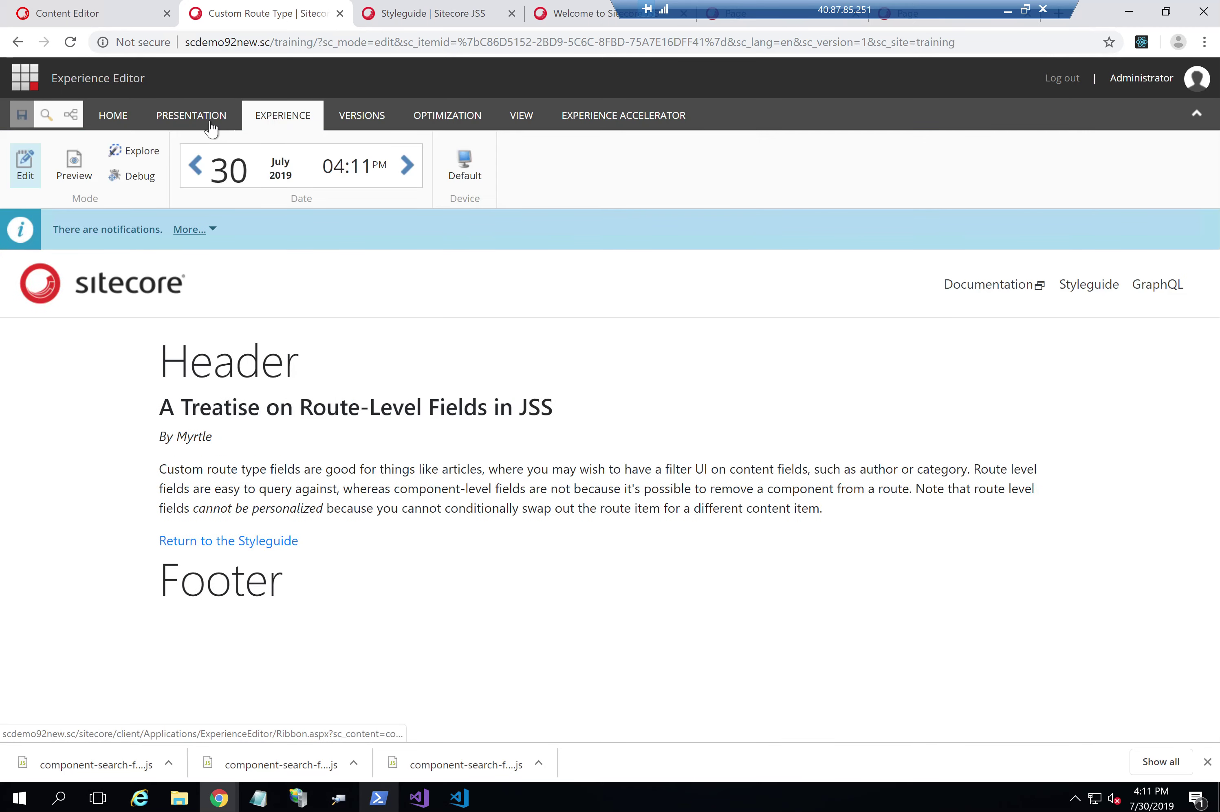
Select the Page Designs item and open the Create rule dialog for its design rules
left_click(51, 16)
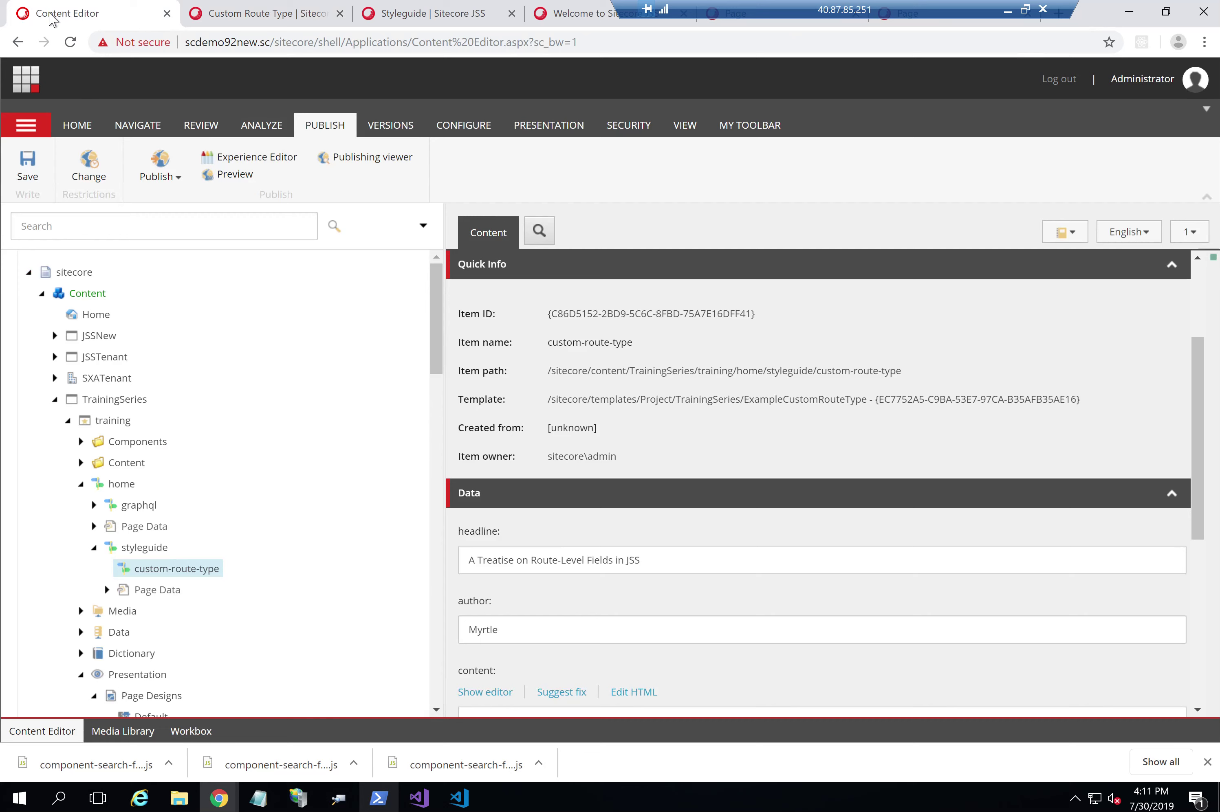
scroll(205, 469, "down", 5)
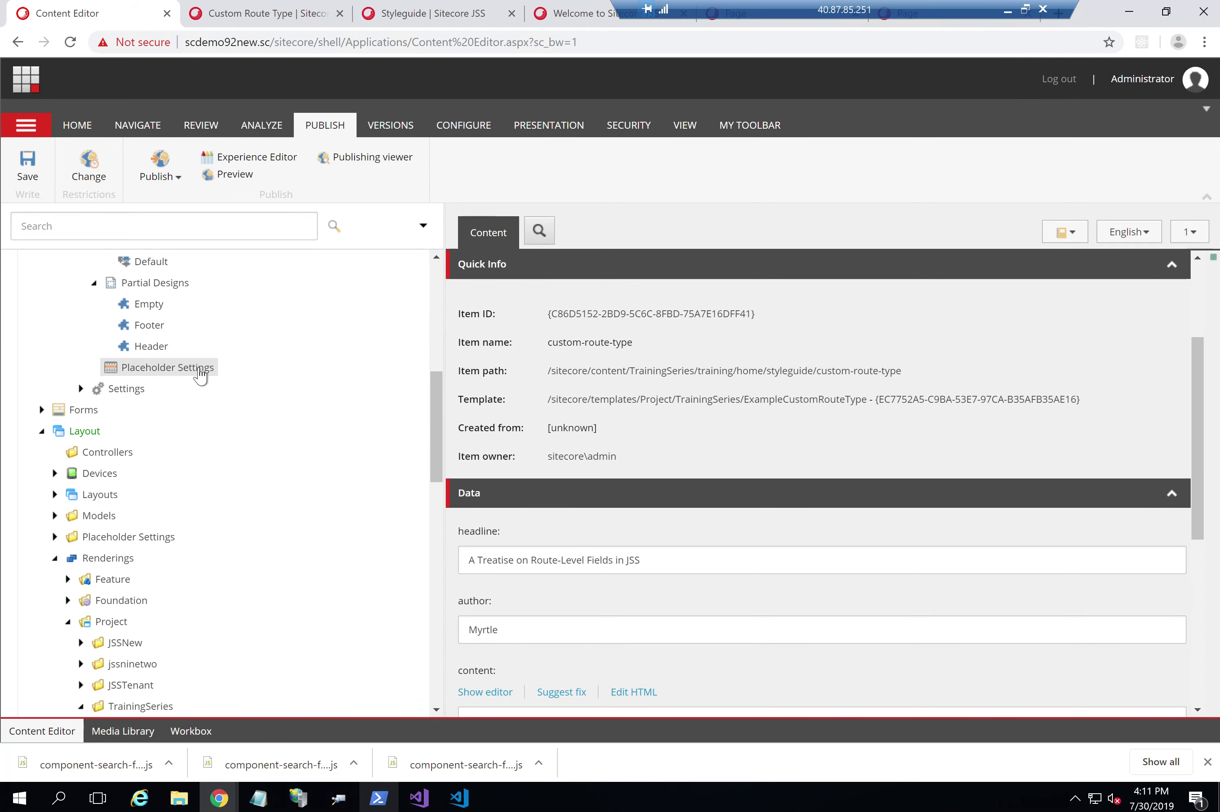
left_click(153, 351)
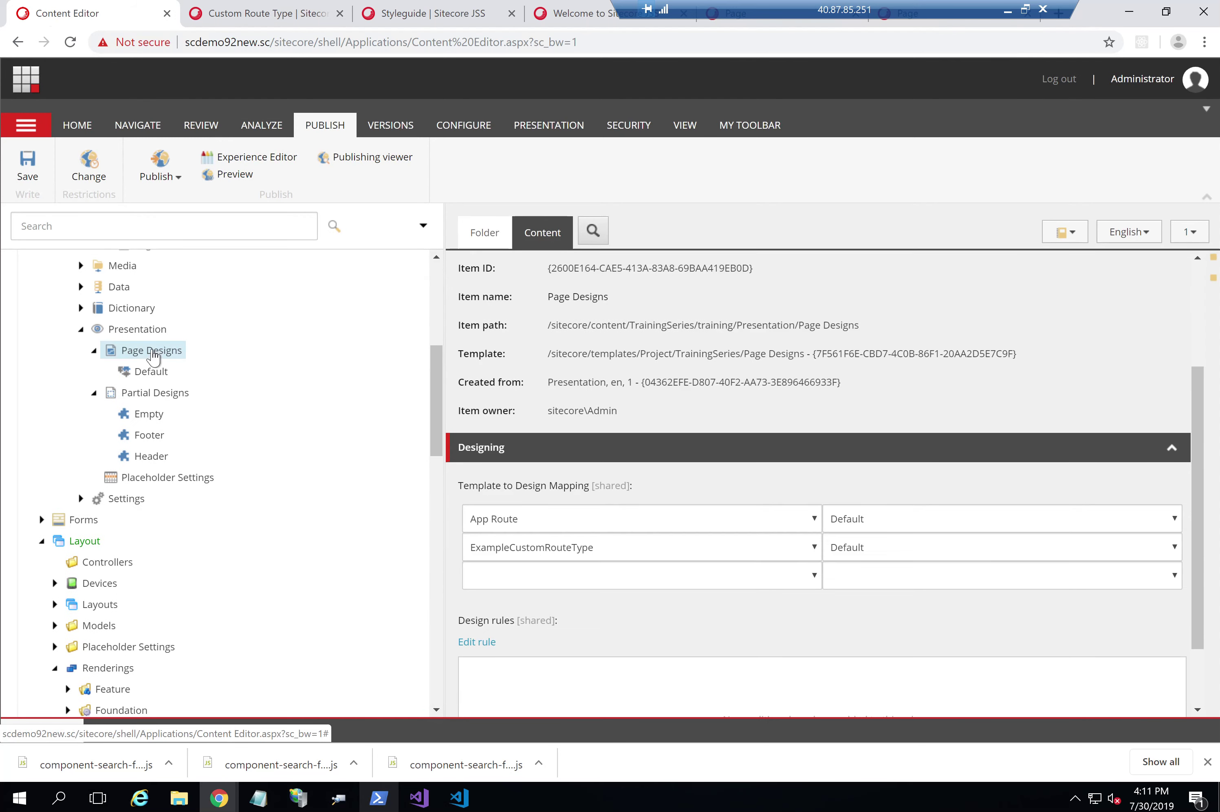
scroll(630, 641, "down", 2)
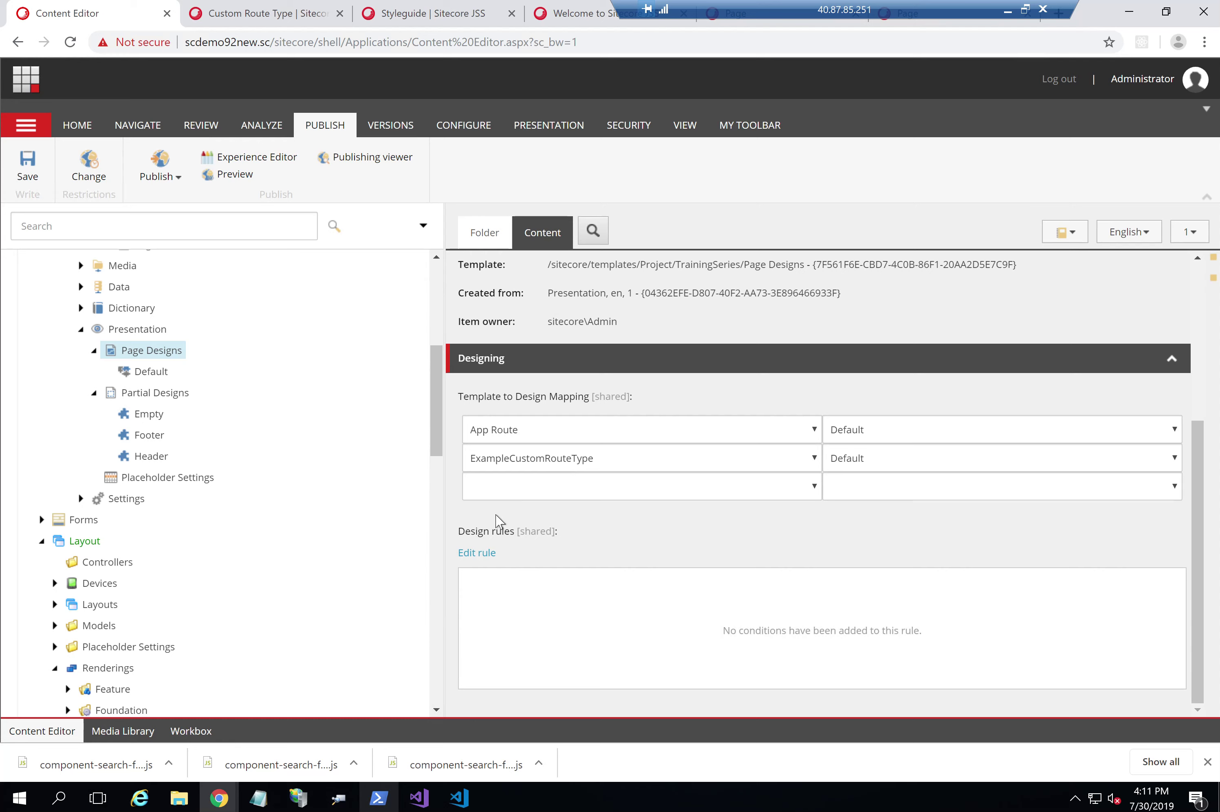
left_click(485, 555)
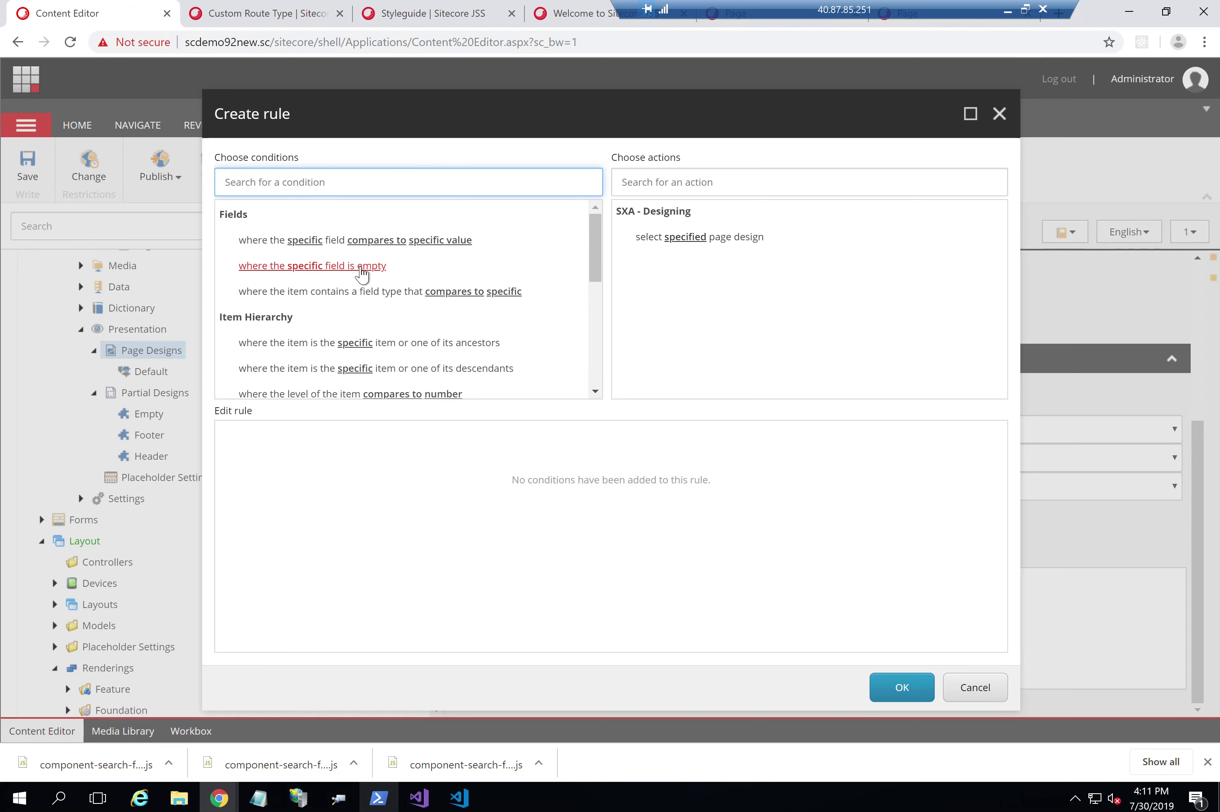
Add a 'where the specific field is empty' condition checking the Title field
left_click(366, 268)
mouse_move(383, 462)
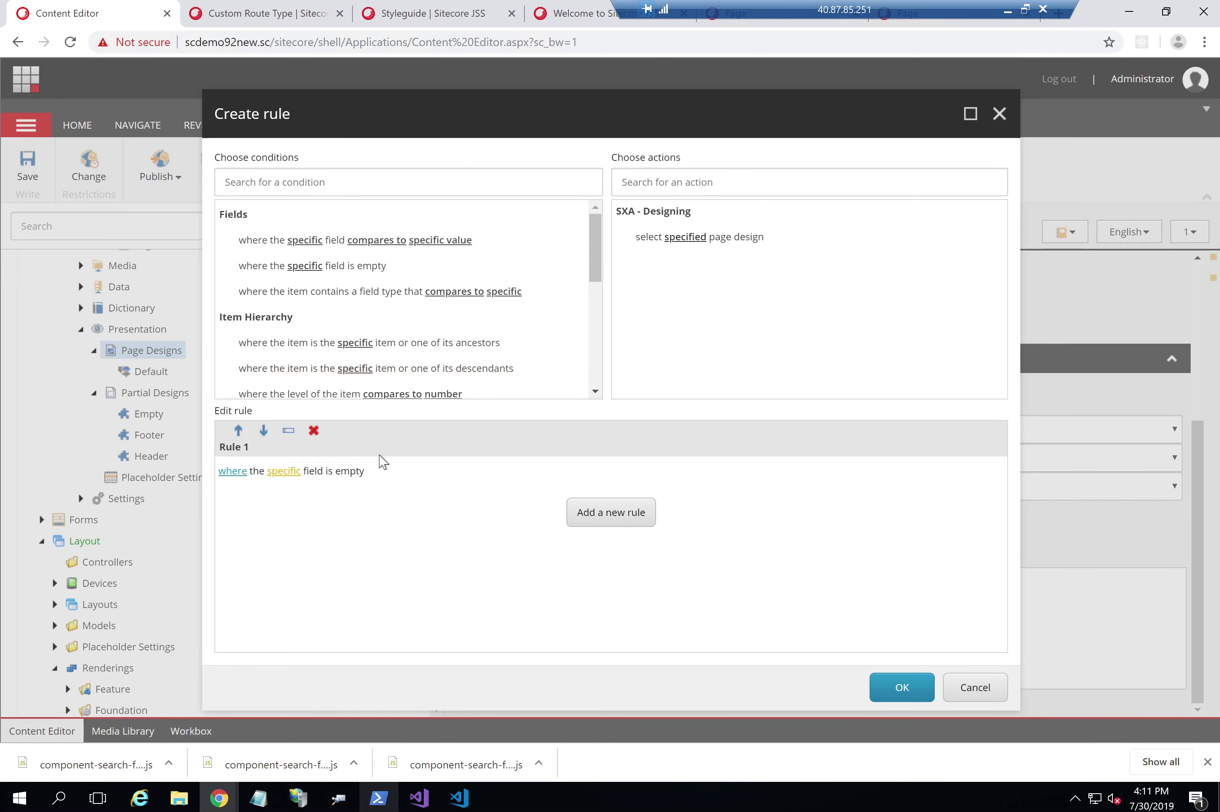
left_click(284, 455)
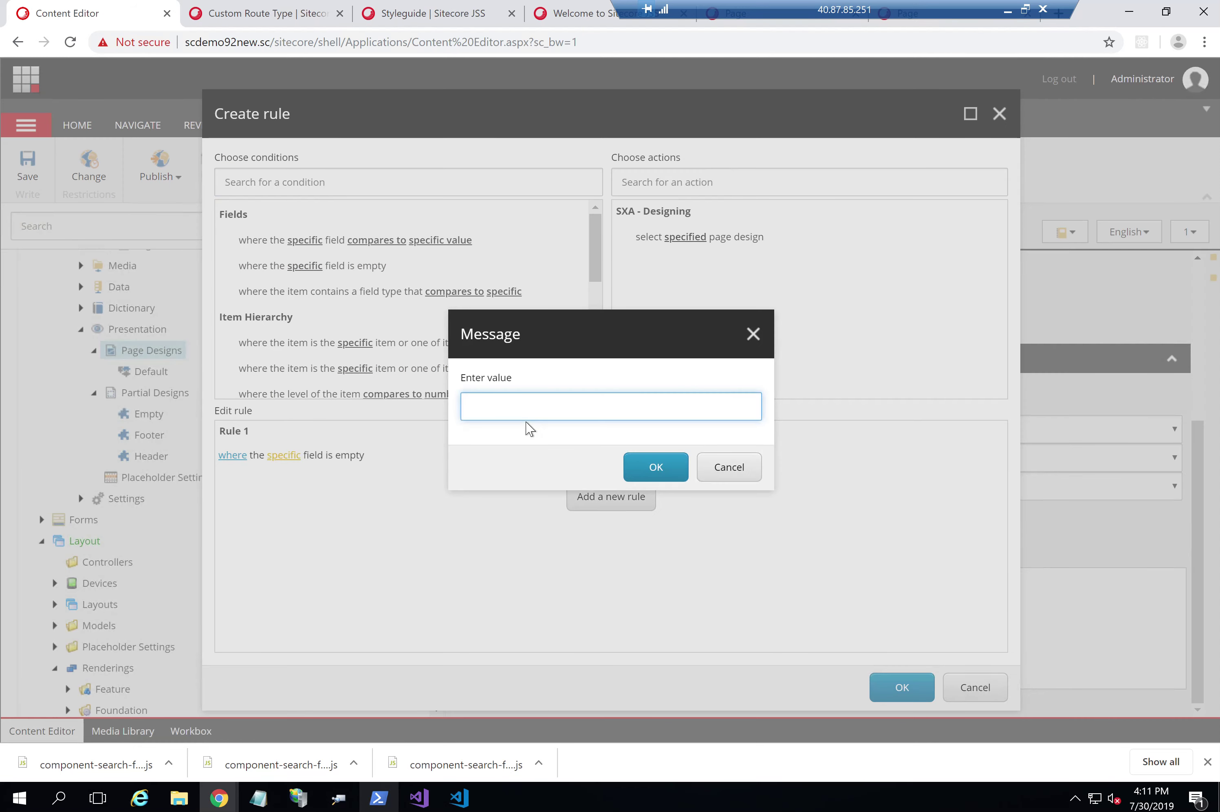
left_click(653, 466)
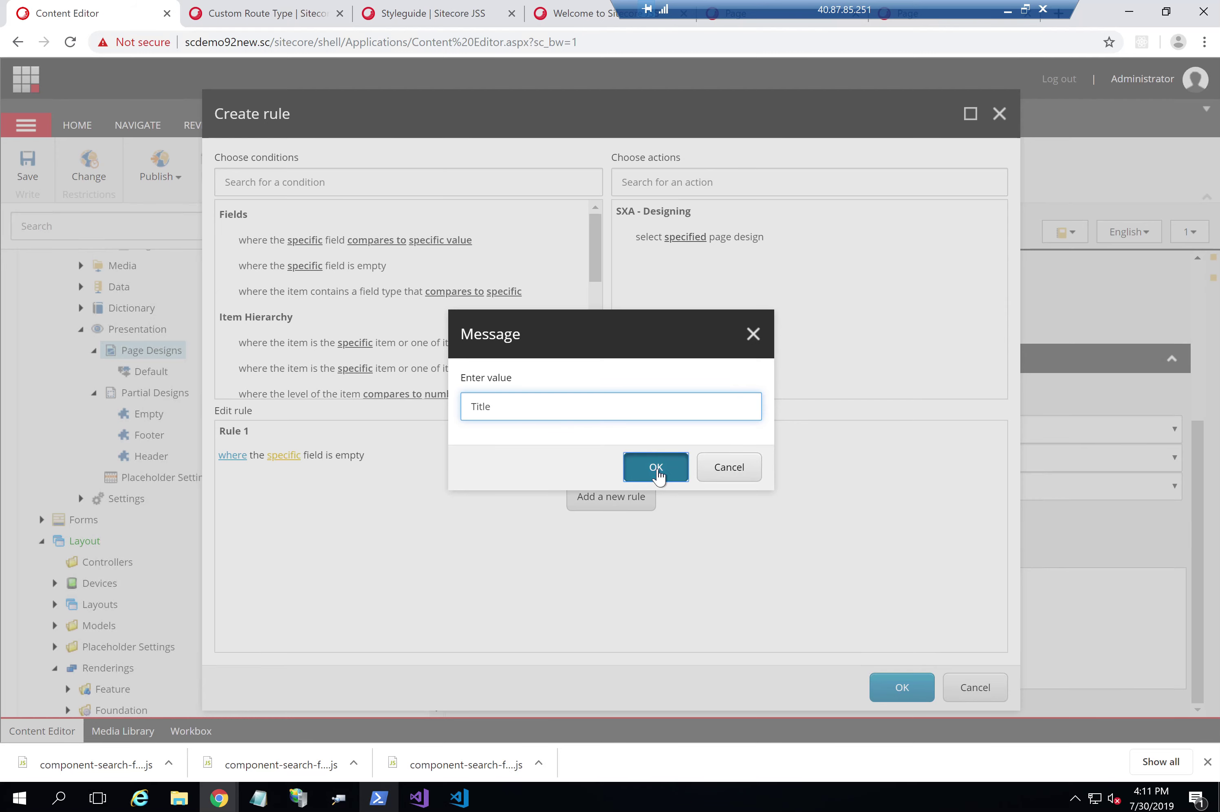
Add the select-page-design action, then cancel the design picker and discard the rule
left_click(681, 241)
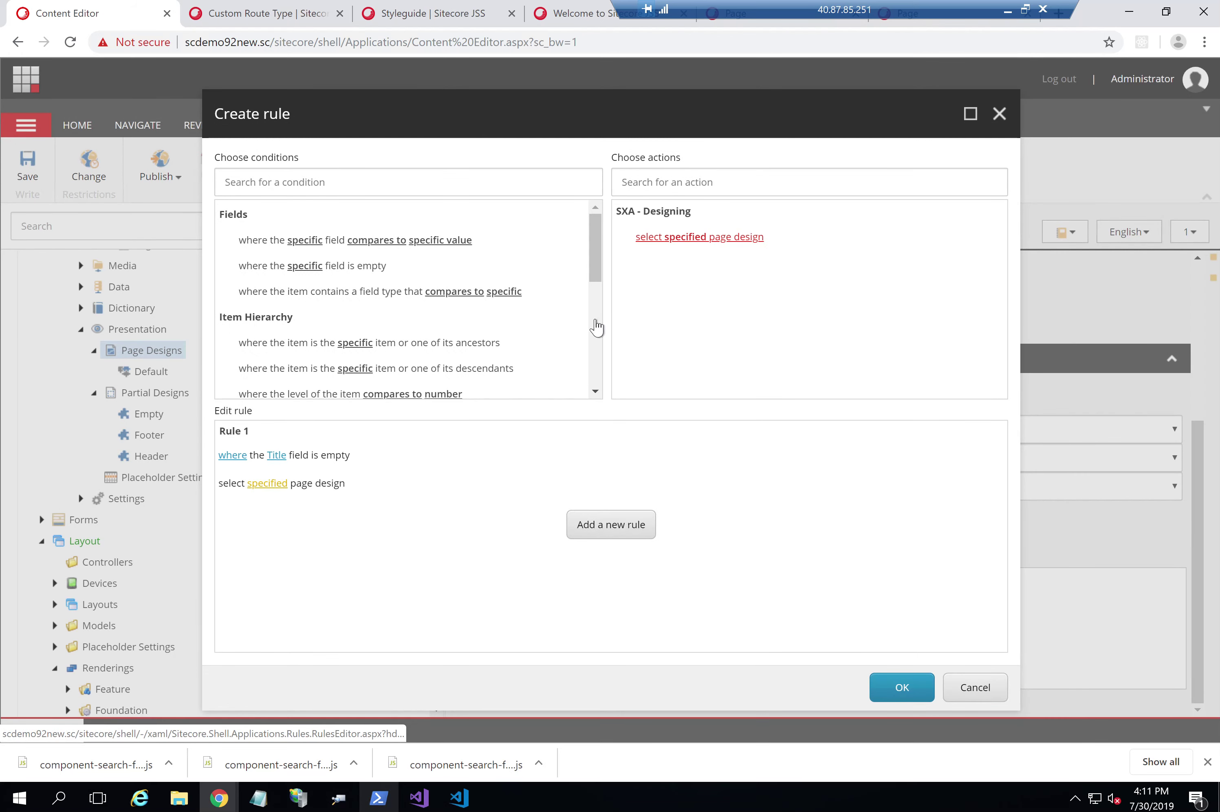
left_click(266, 483)
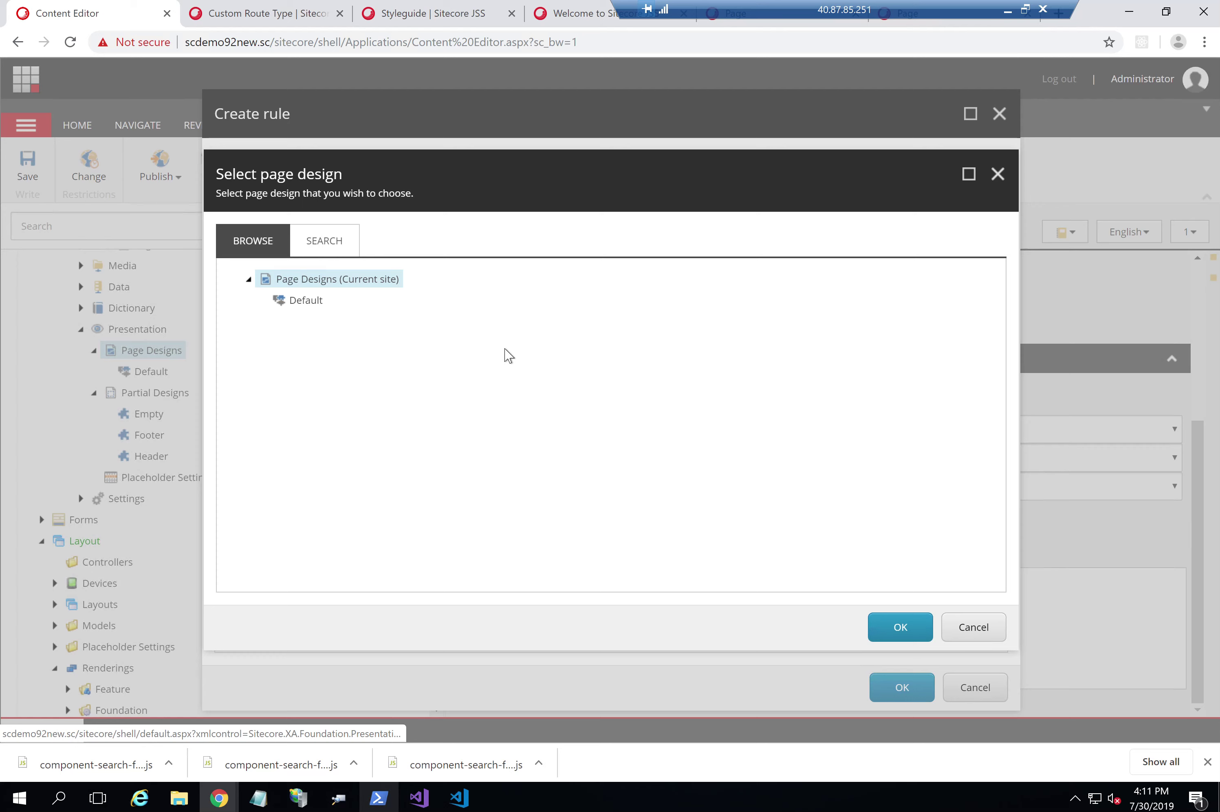
left_click(973, 627)
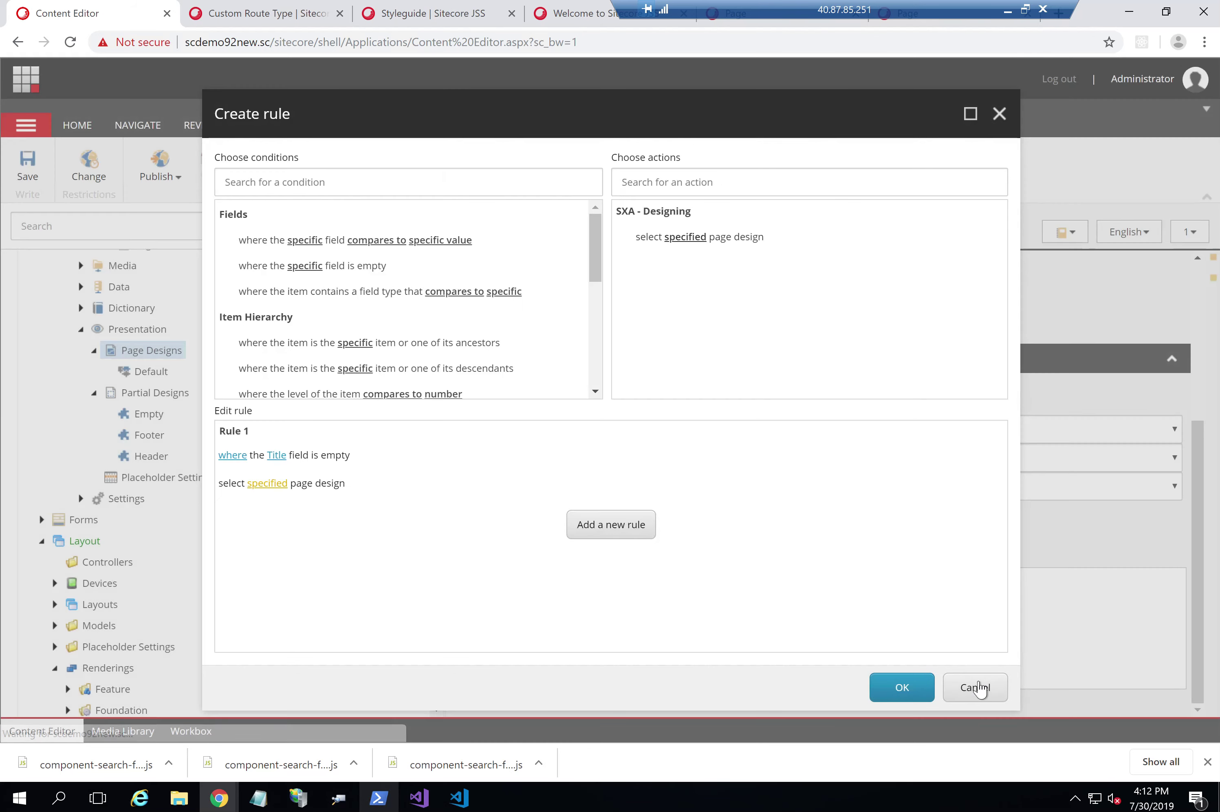
left_click(975, 686)
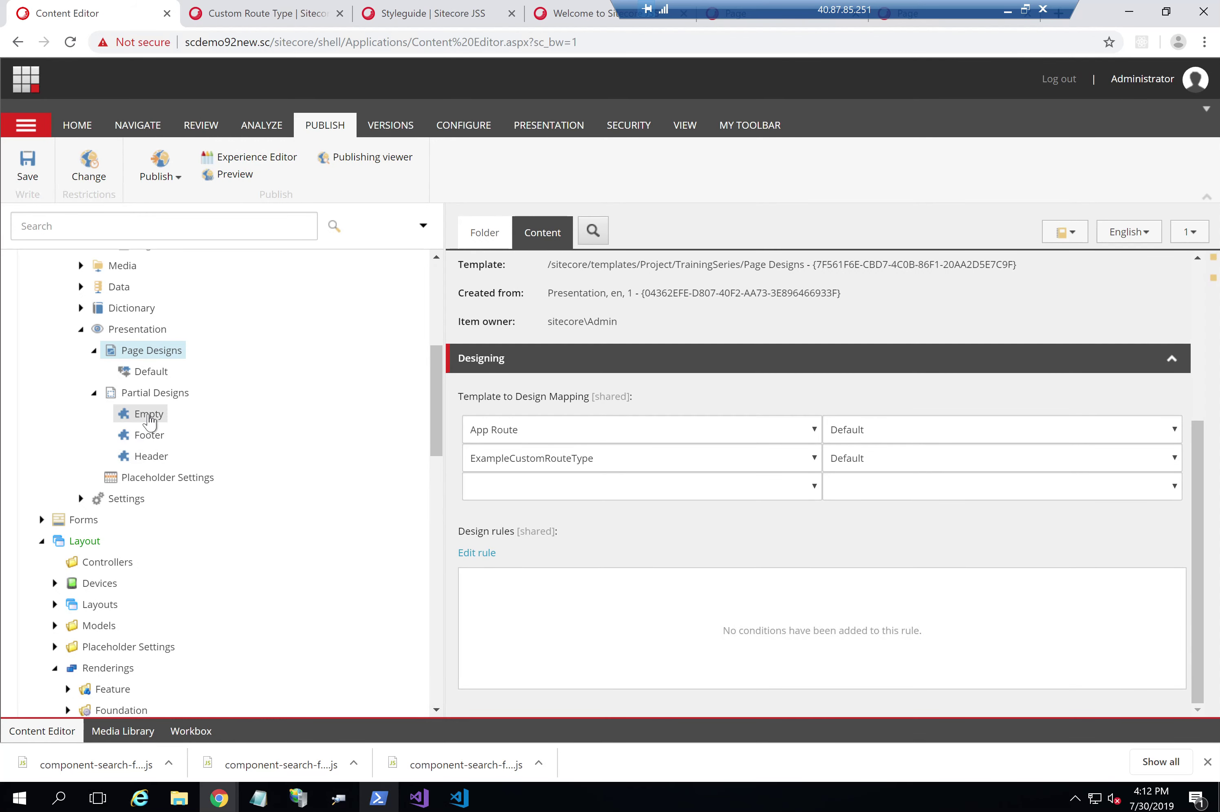
Duplicate Default as 'Default 2', remove Header from its partial designs, and save
right_click(151, 373)
left_click(224, 429)
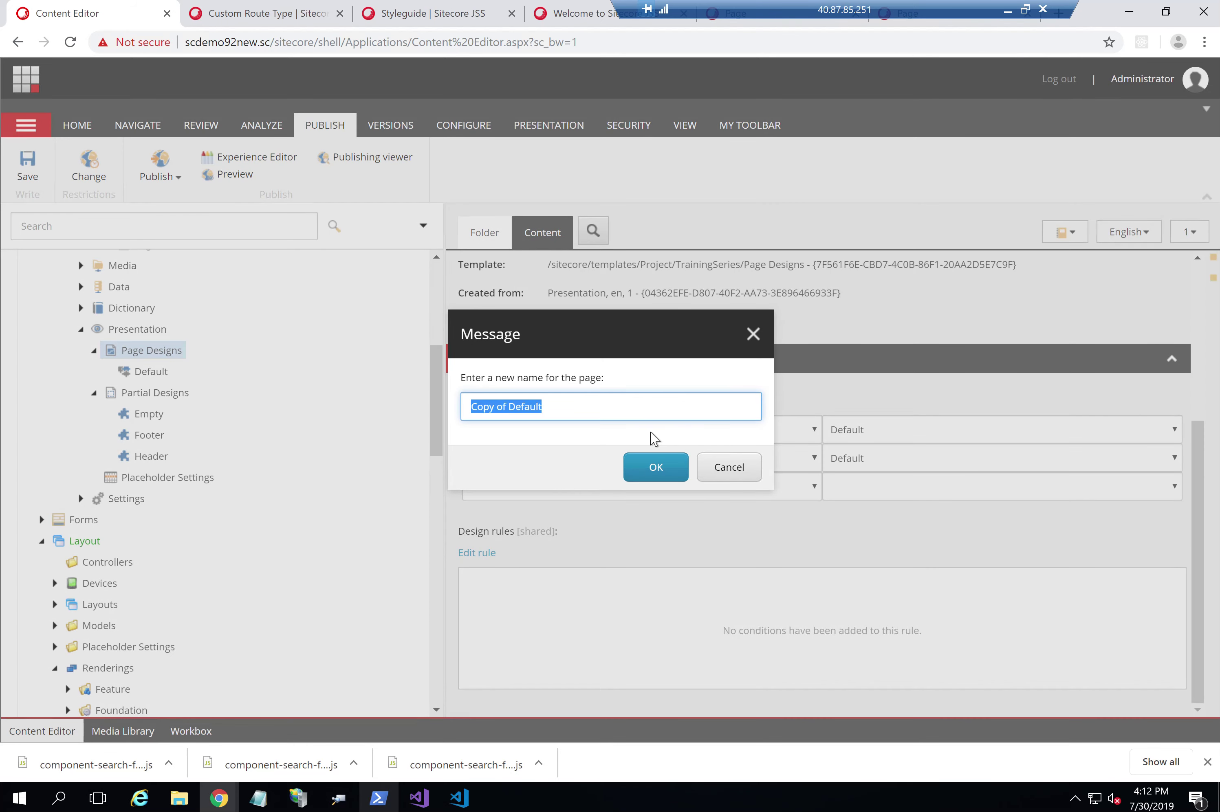
key("ctrl+Left")
key("BackSpace")
key("End")
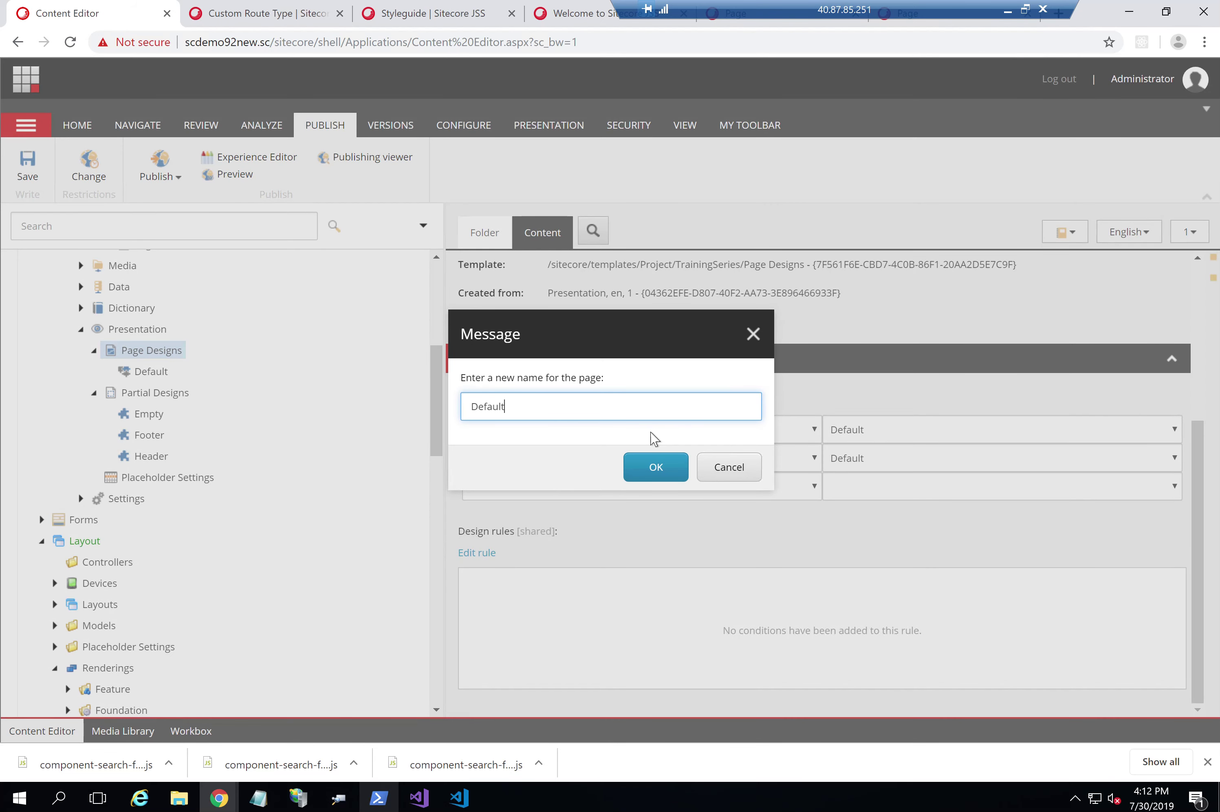
left_click(654, 471)
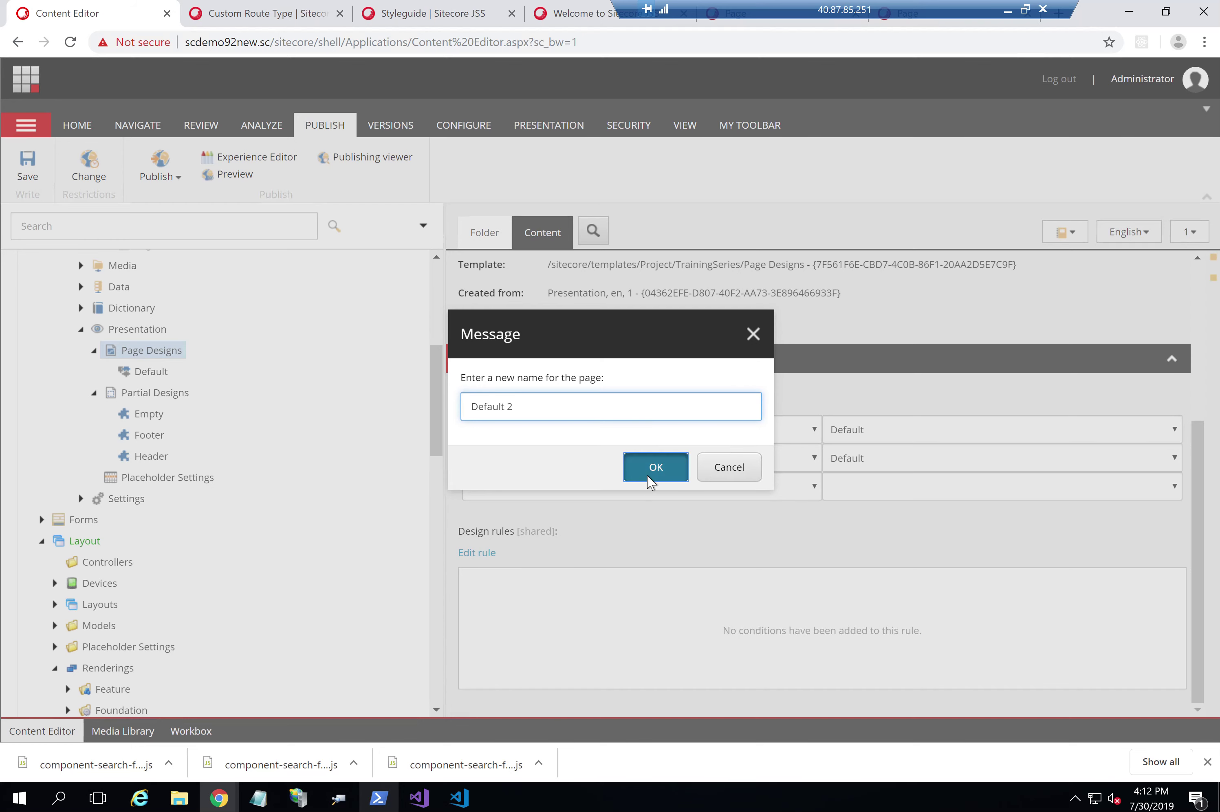
double_click(851, 549)
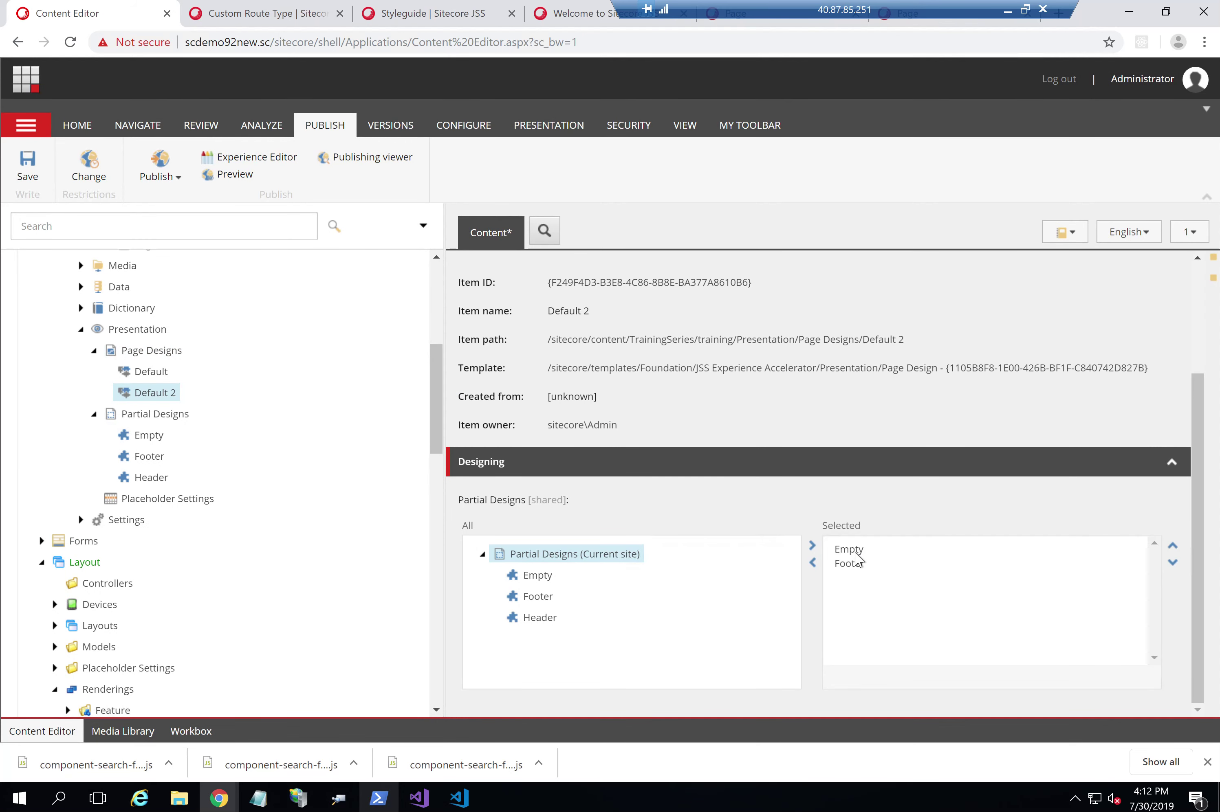
left_click(27, 166)
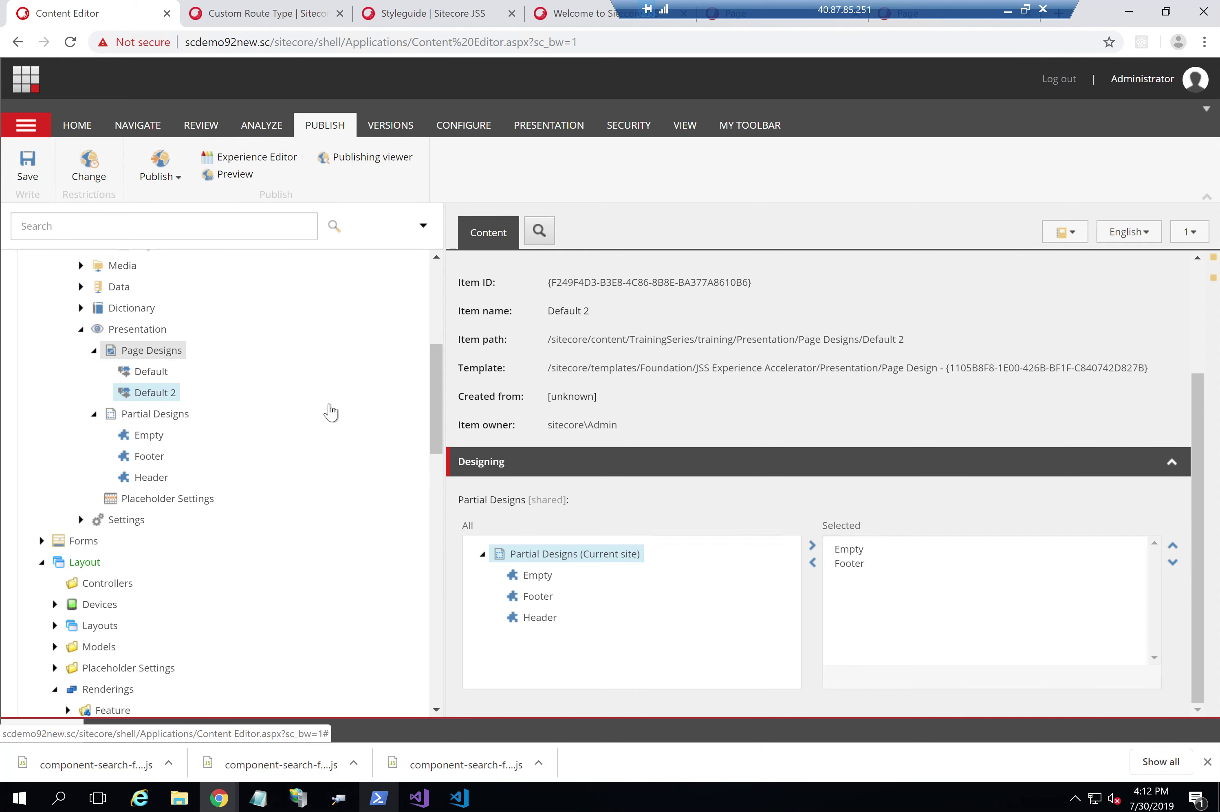
Check the styleguide item's Page Design field, then select the Page Designs item
scroll(330, 411, "up", 5)
left_click(165, 444)
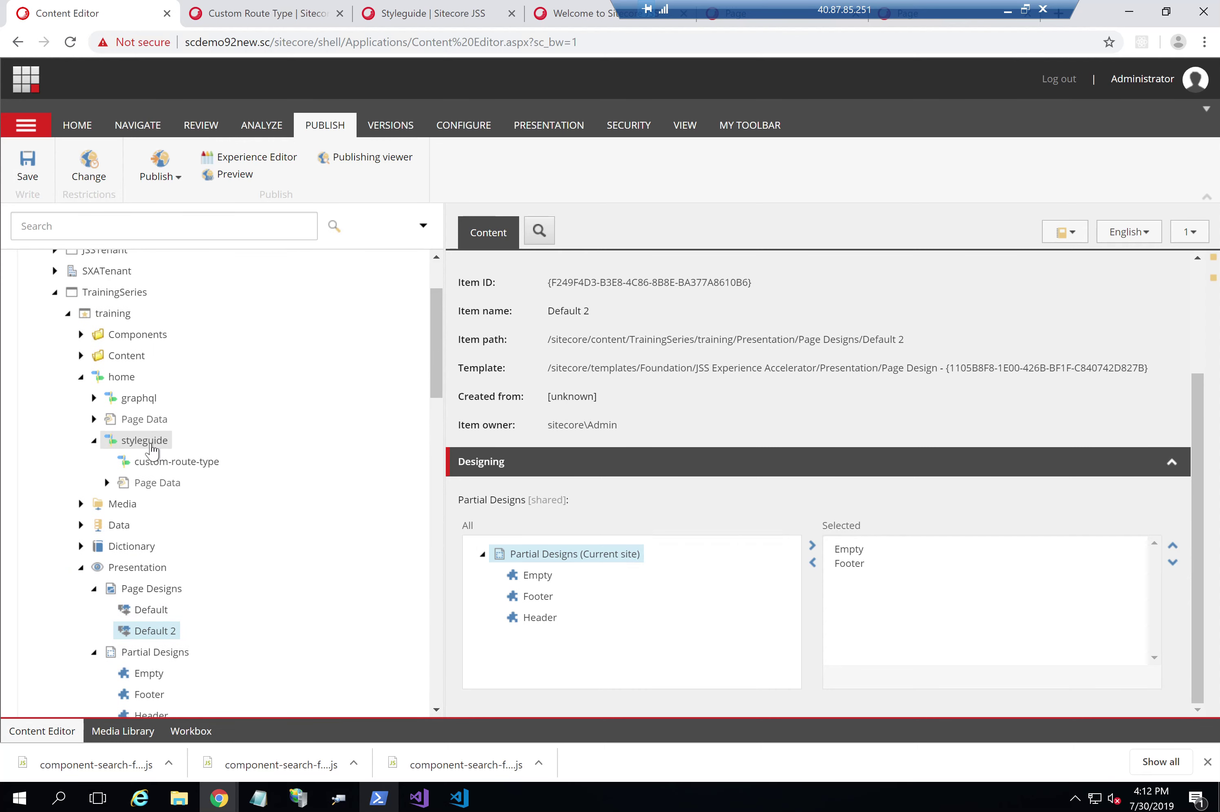
scroll(566, 625, "down", 1)
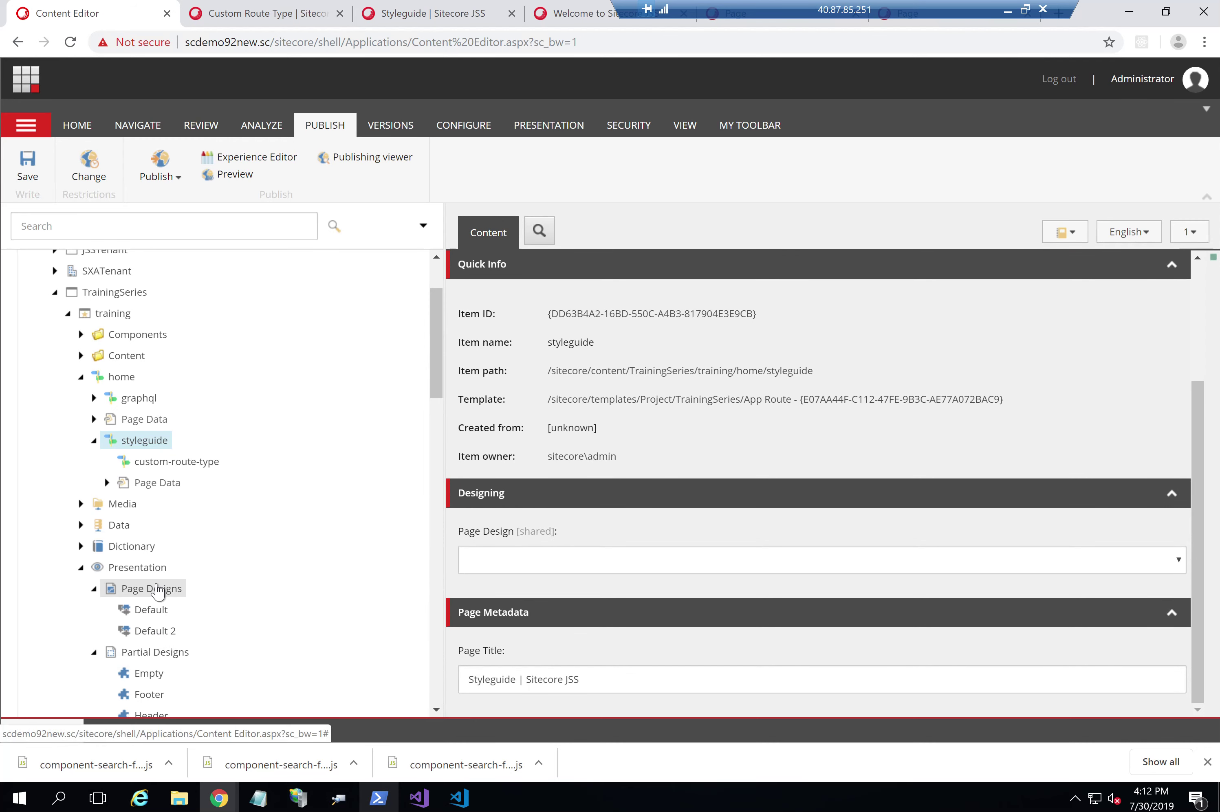
left_click(157, 589)
Start a design rule with a 'where the specific field is empty' condition on Page Title
scroll(509, 576, "down", 2)
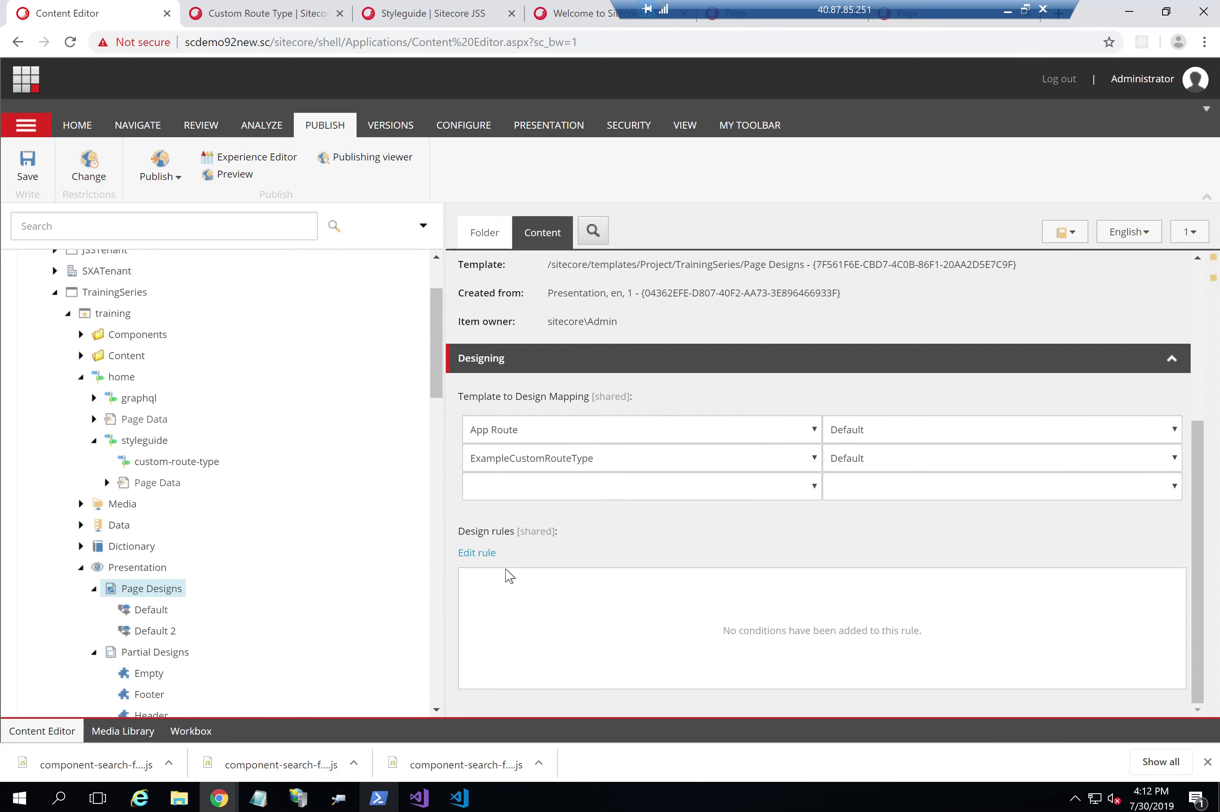
left_click(486, 557)
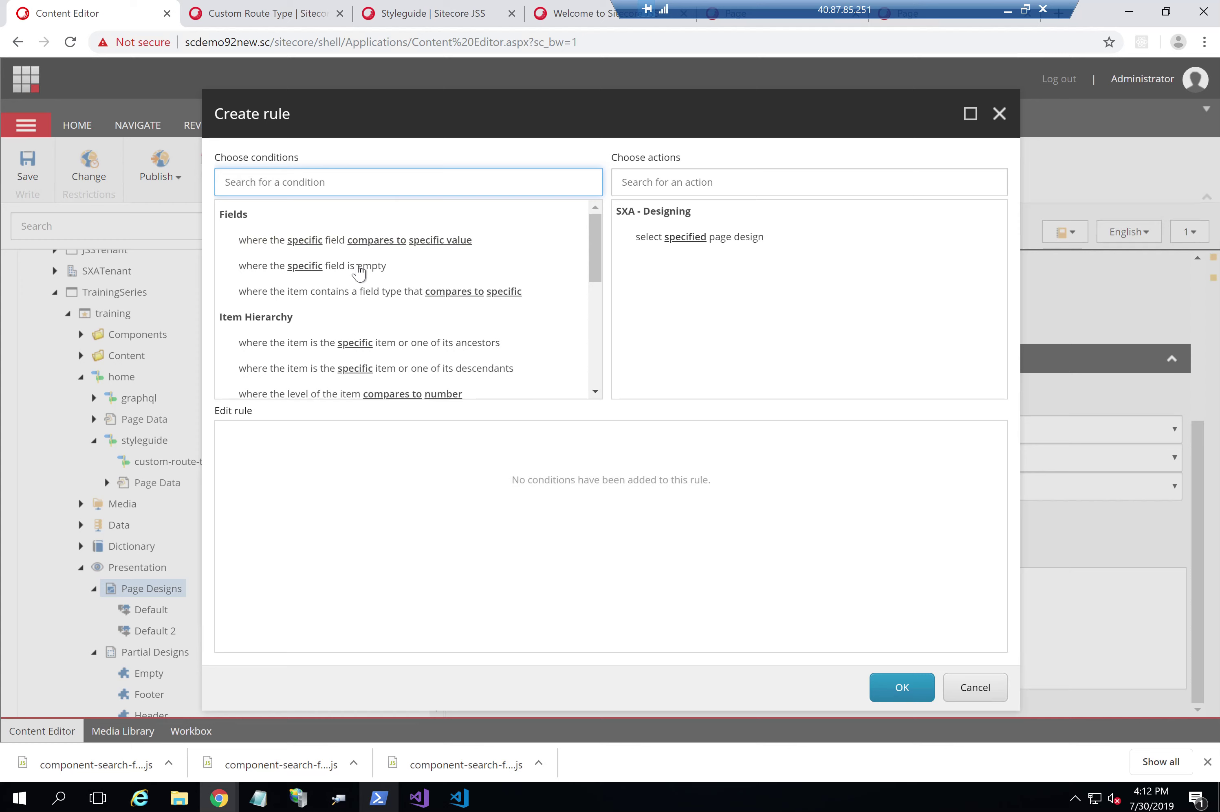
left_click(358, 267)
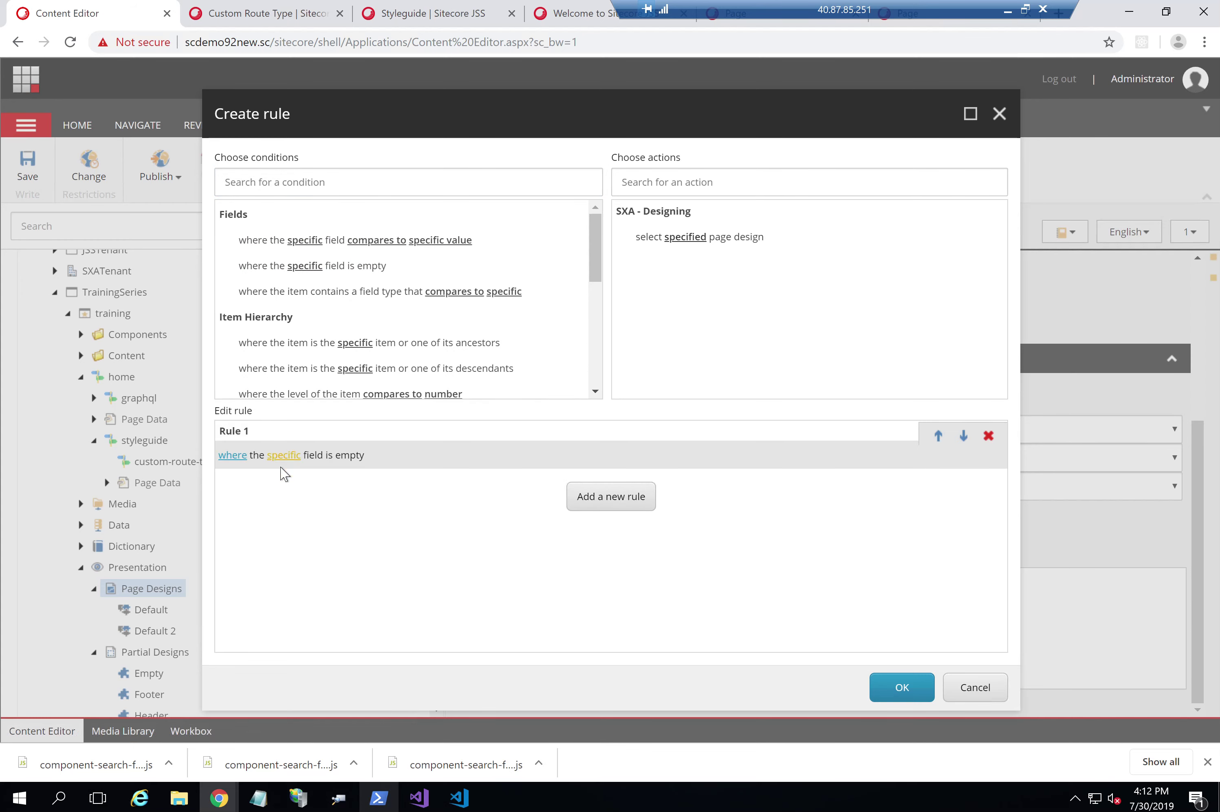
left_click(280, 455)
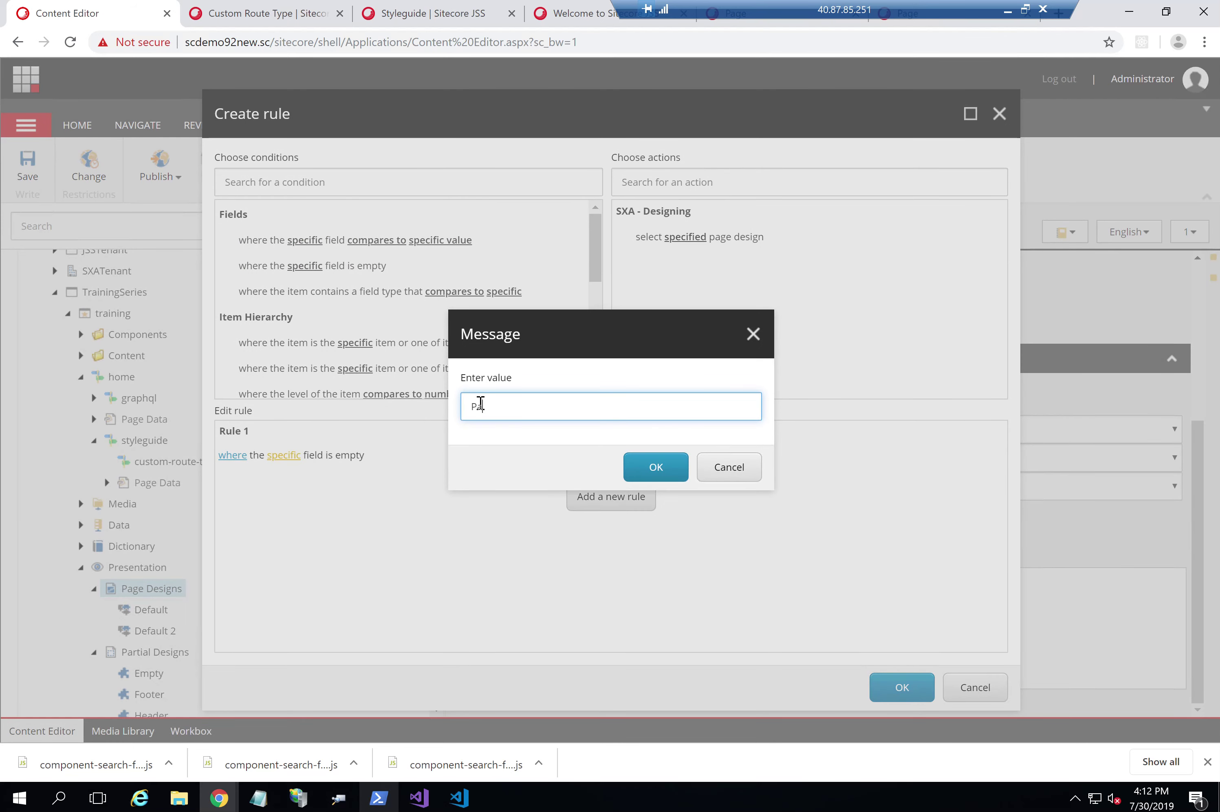
left_click(654, 466)
Add the 'select specified page design' action set to Default 2 and confirm the rule
left_click(689, 238)
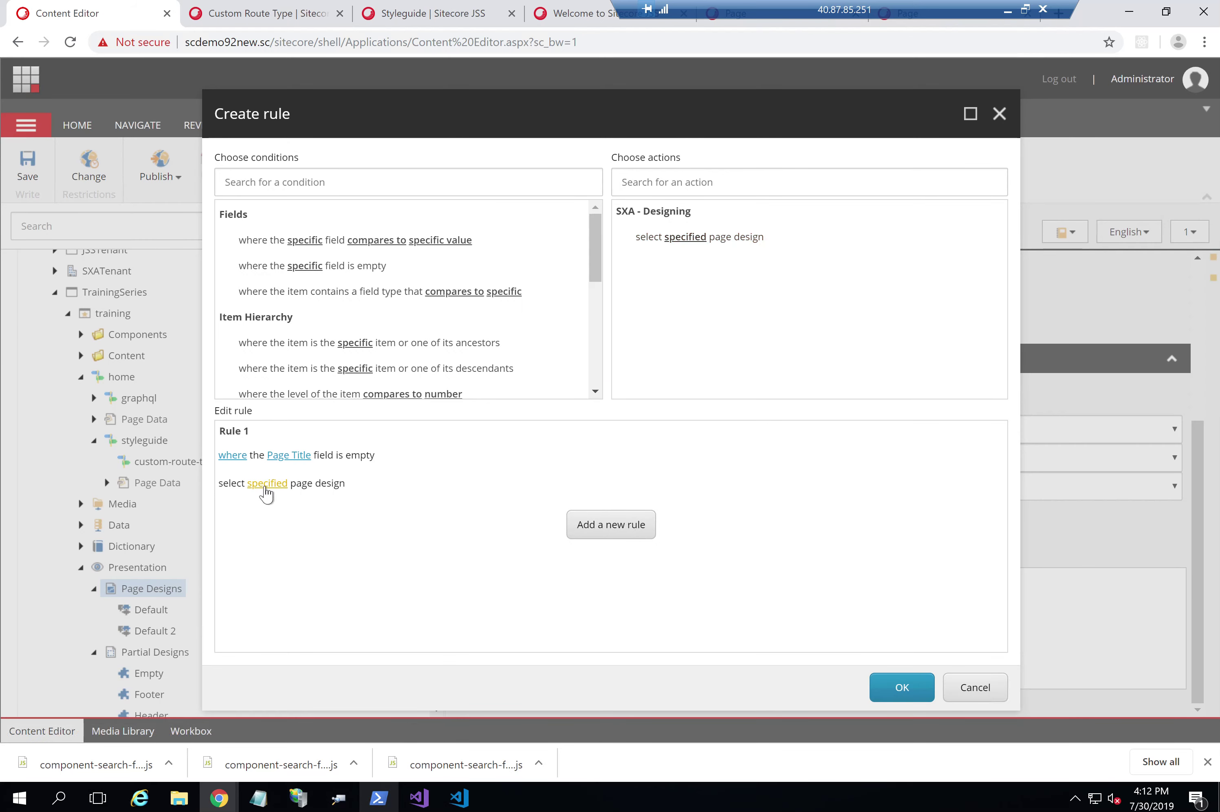
left_click(263, 483)
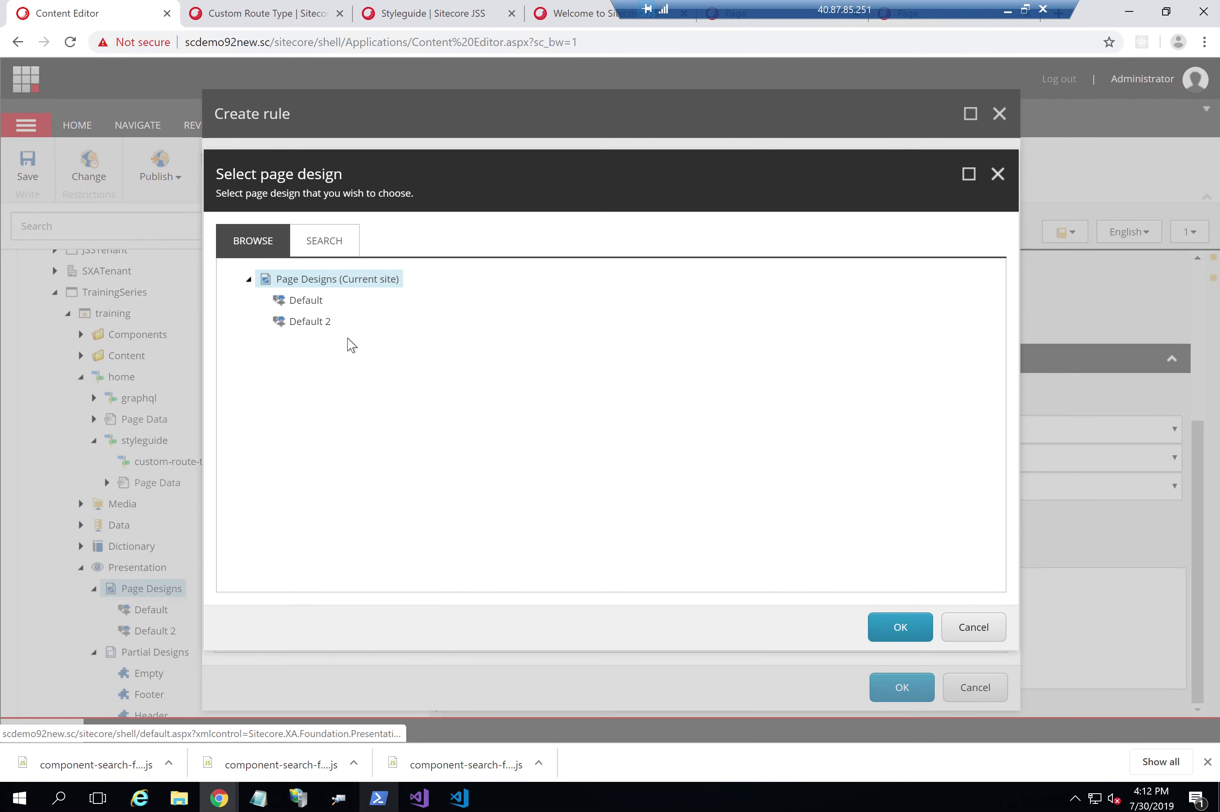
left_click(310, 321)
left_click(900, 627)
left_click(911, 702)
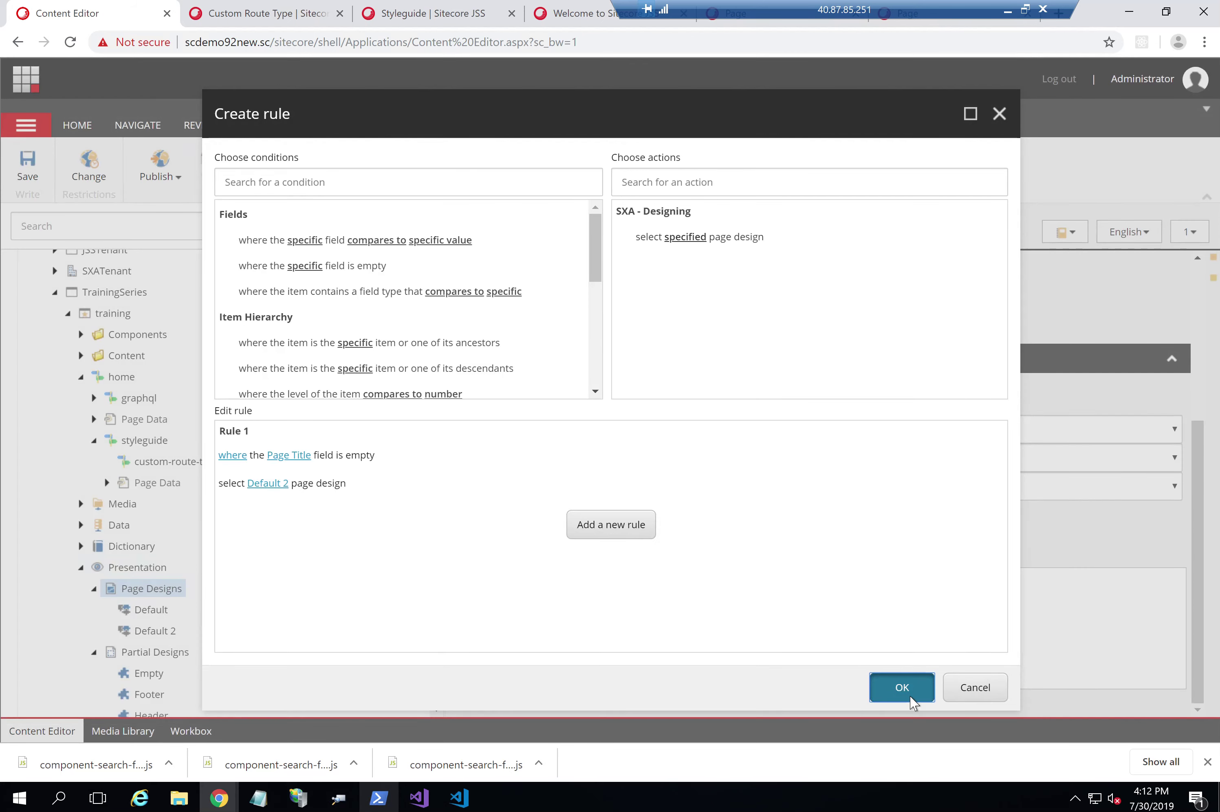
Save the rule, then inspect styleguide's Page Title and the field name in its template
left_click(28, 167)
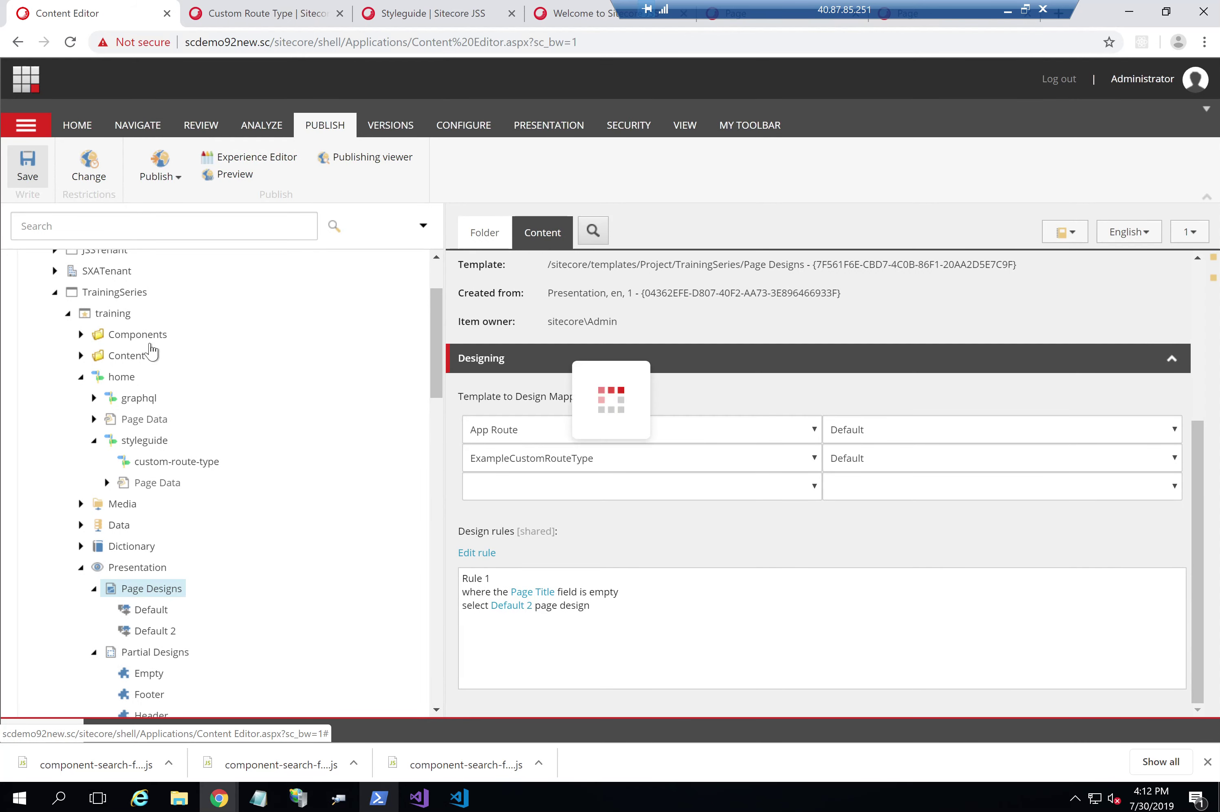
left_click(153, 463)
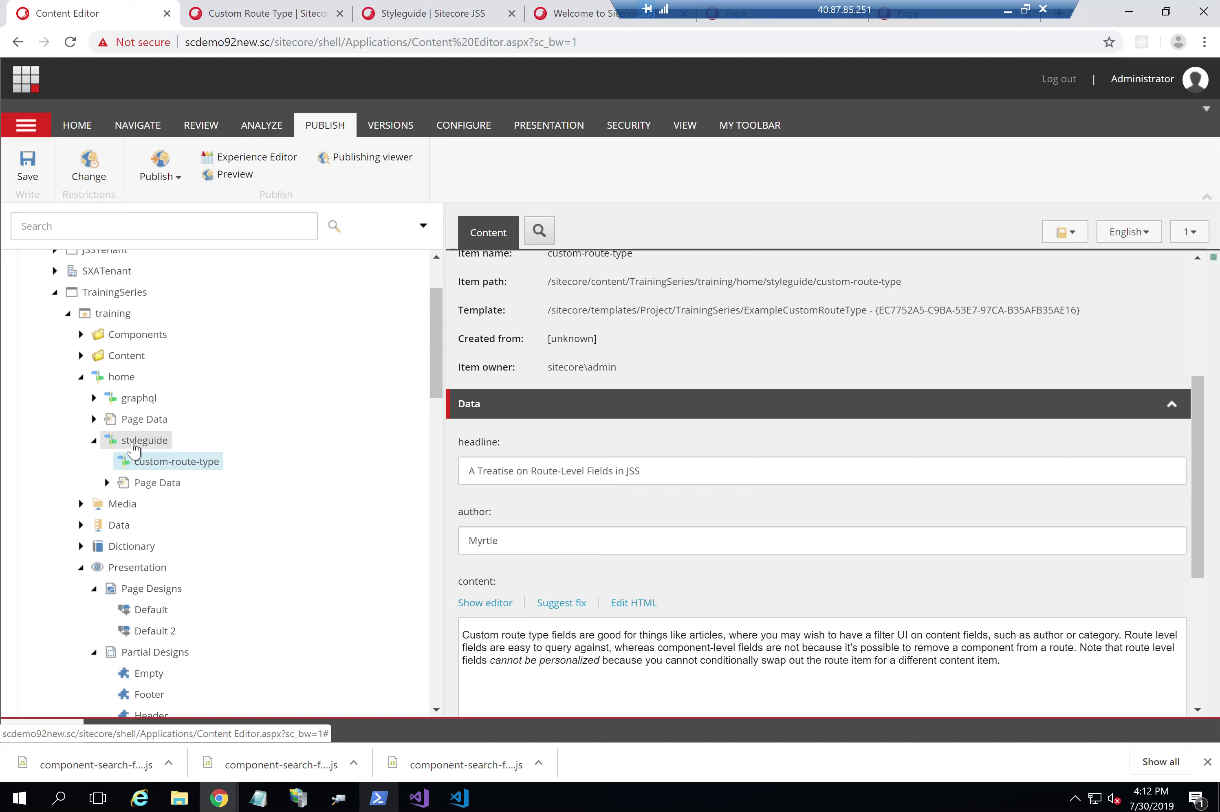
left_click(149, 443)
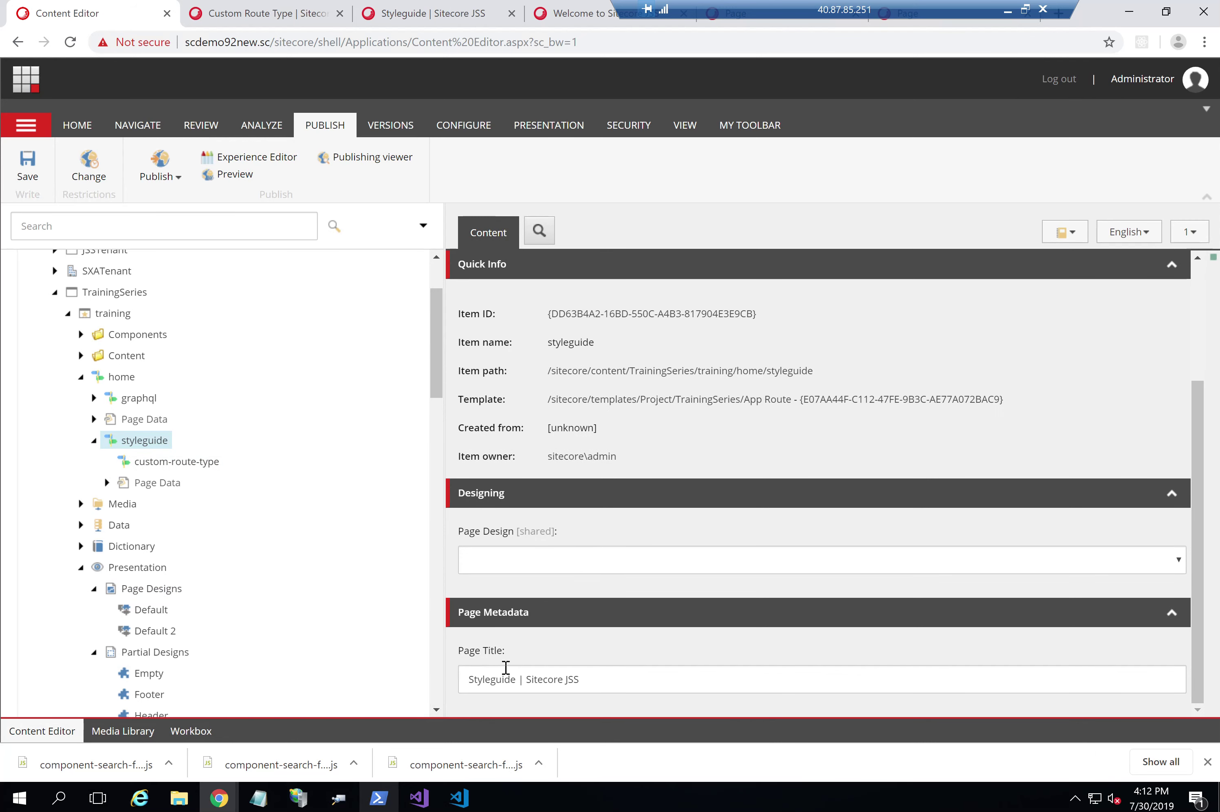
left_click_drag(608, 681, 465, 667)
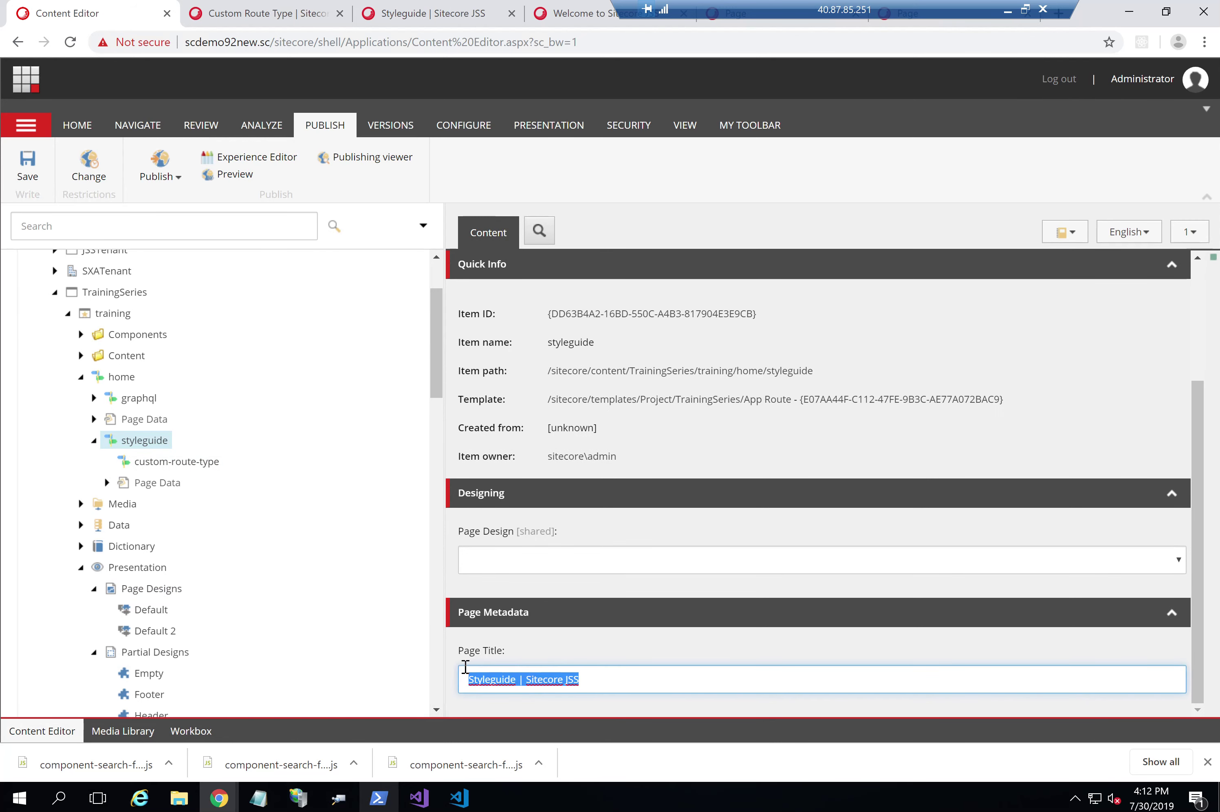
left_click(727, 410)
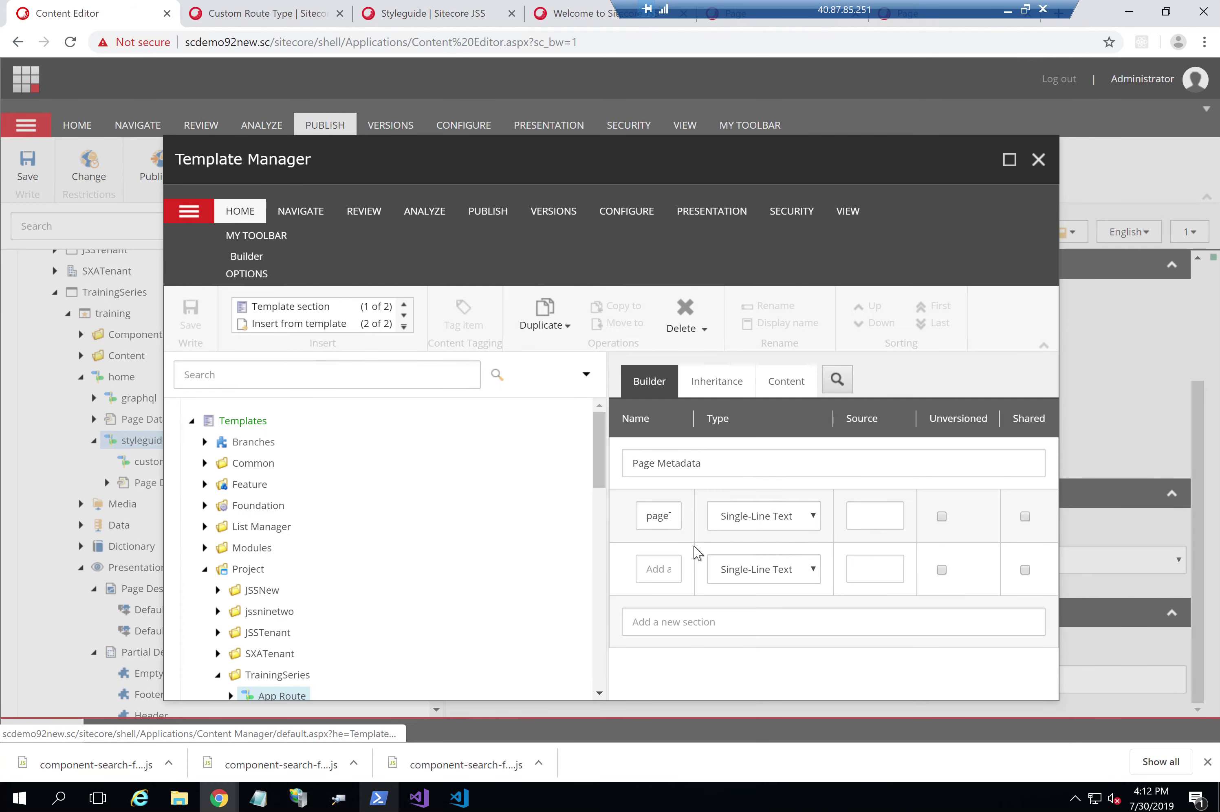
double_click(662, 517)
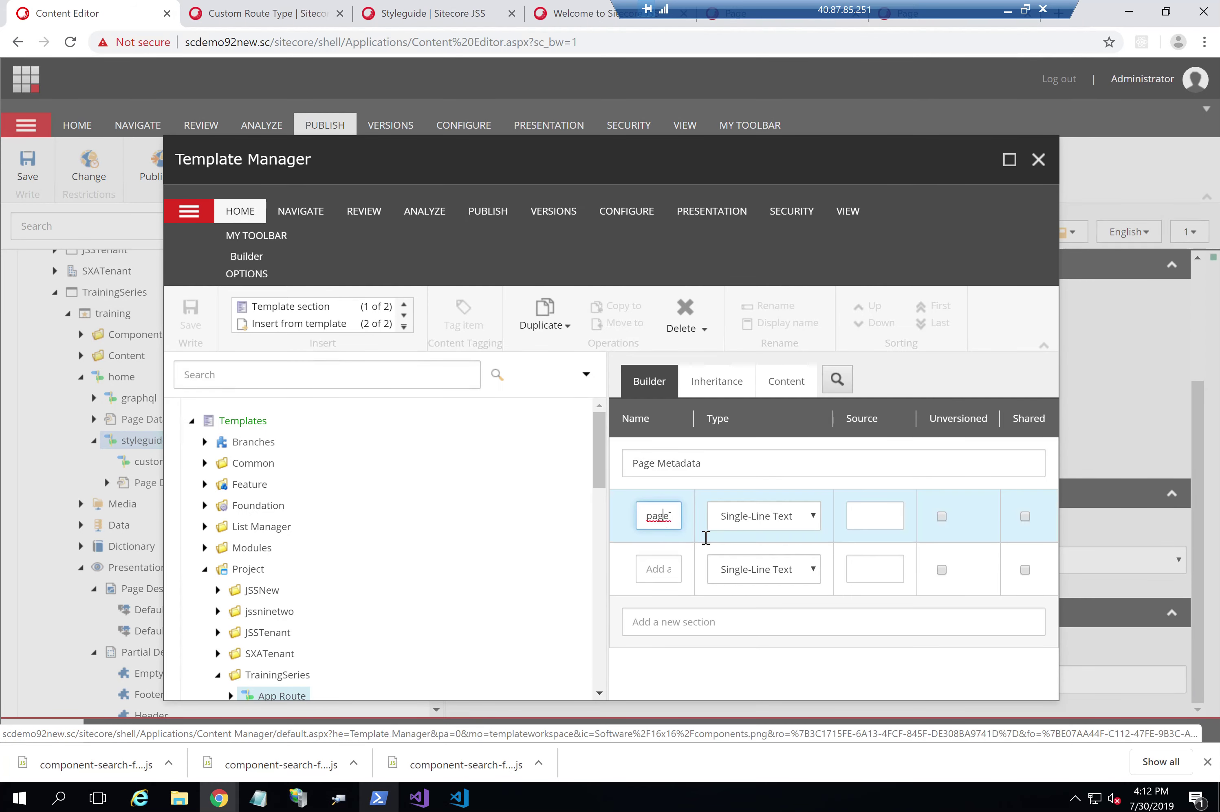
left_click(1037, 167)
Change the Page Designs rule's empty-field condition to check pageTitle and apply it
left_click(152, 589)
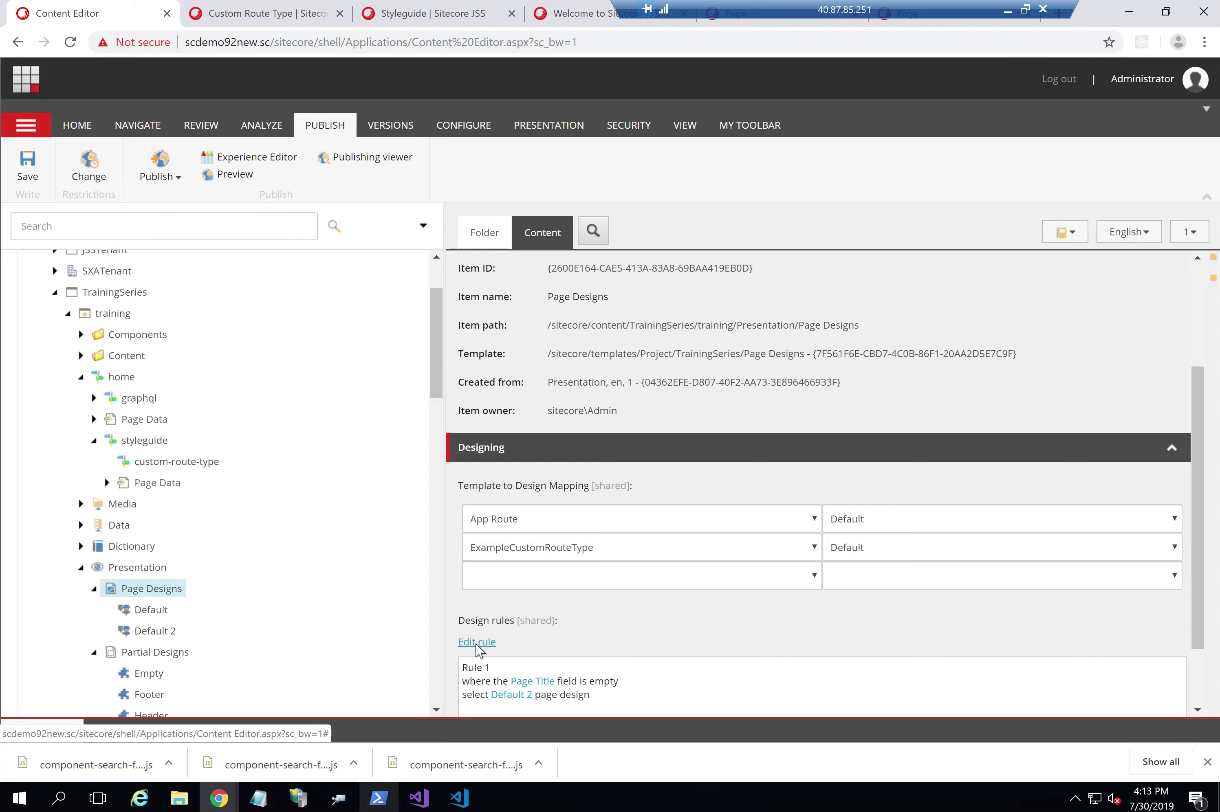
left_click(476, 643)
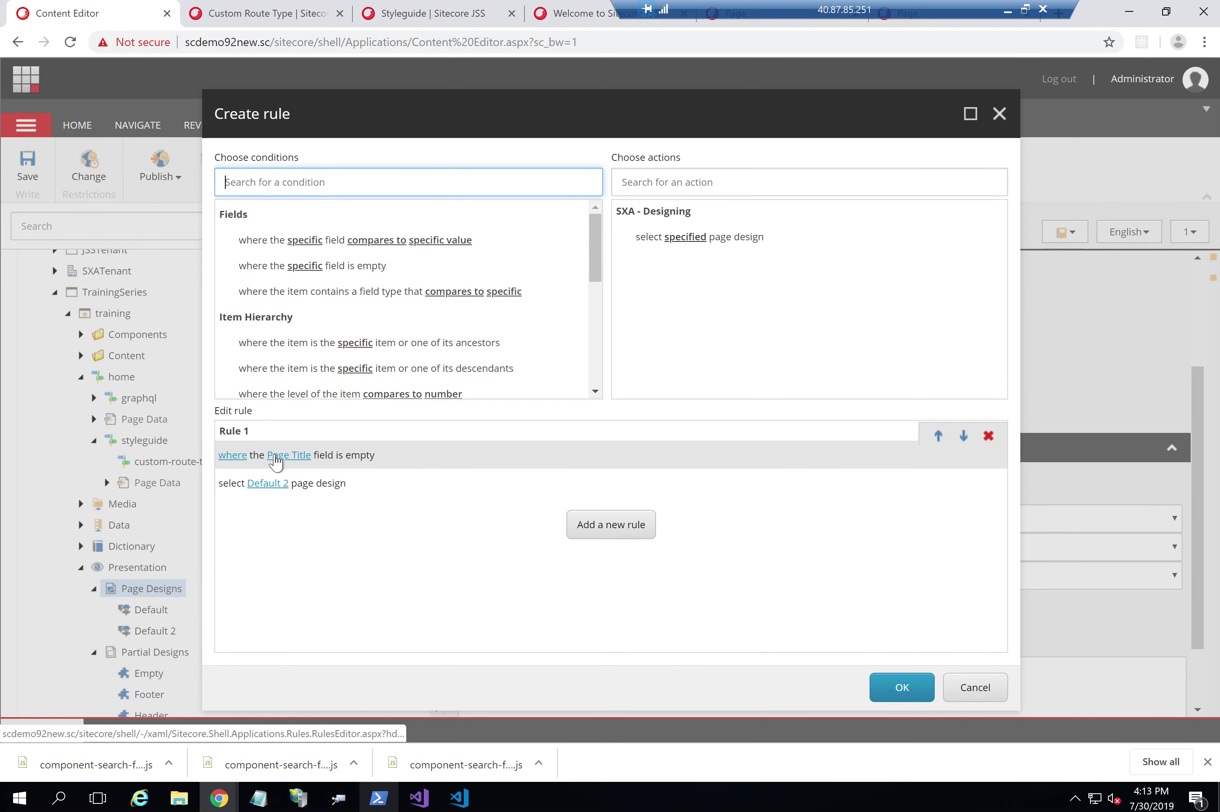
left_click(278, 456)
type("pageTitle")
left_click(659, 469)
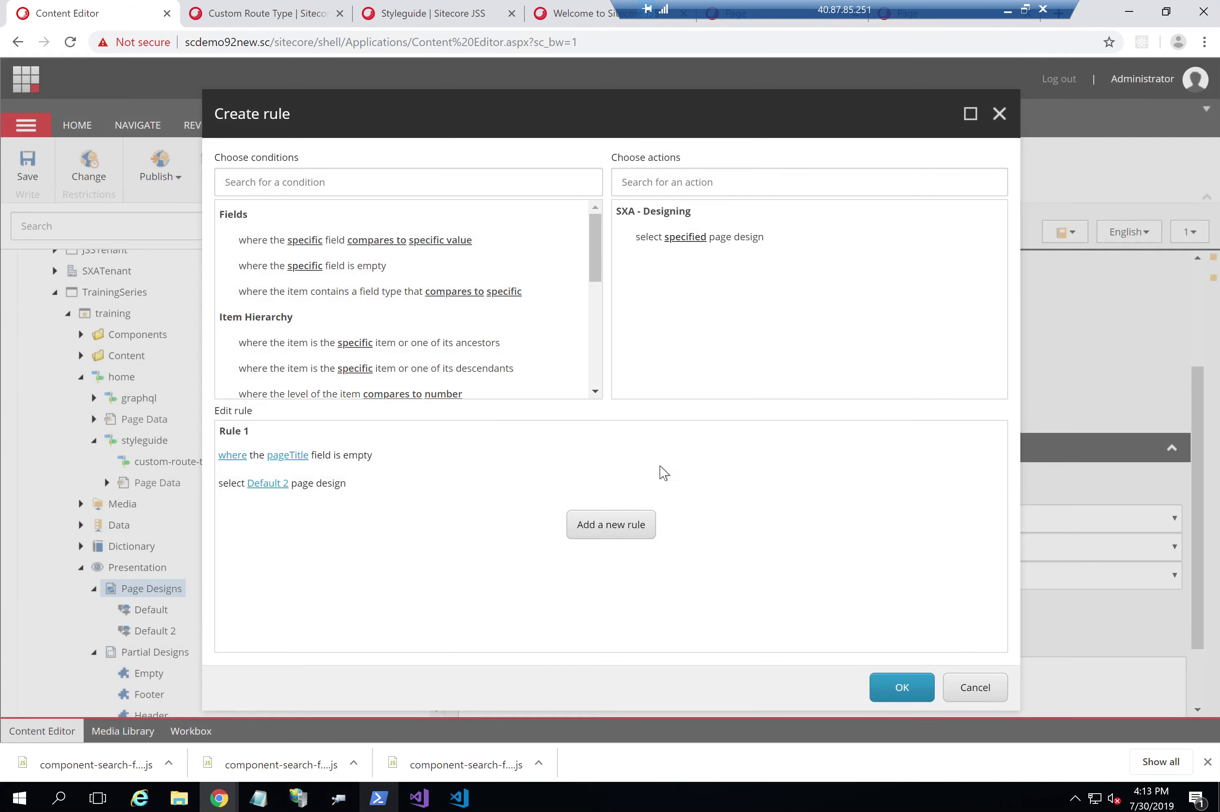
left_click(875, 685)
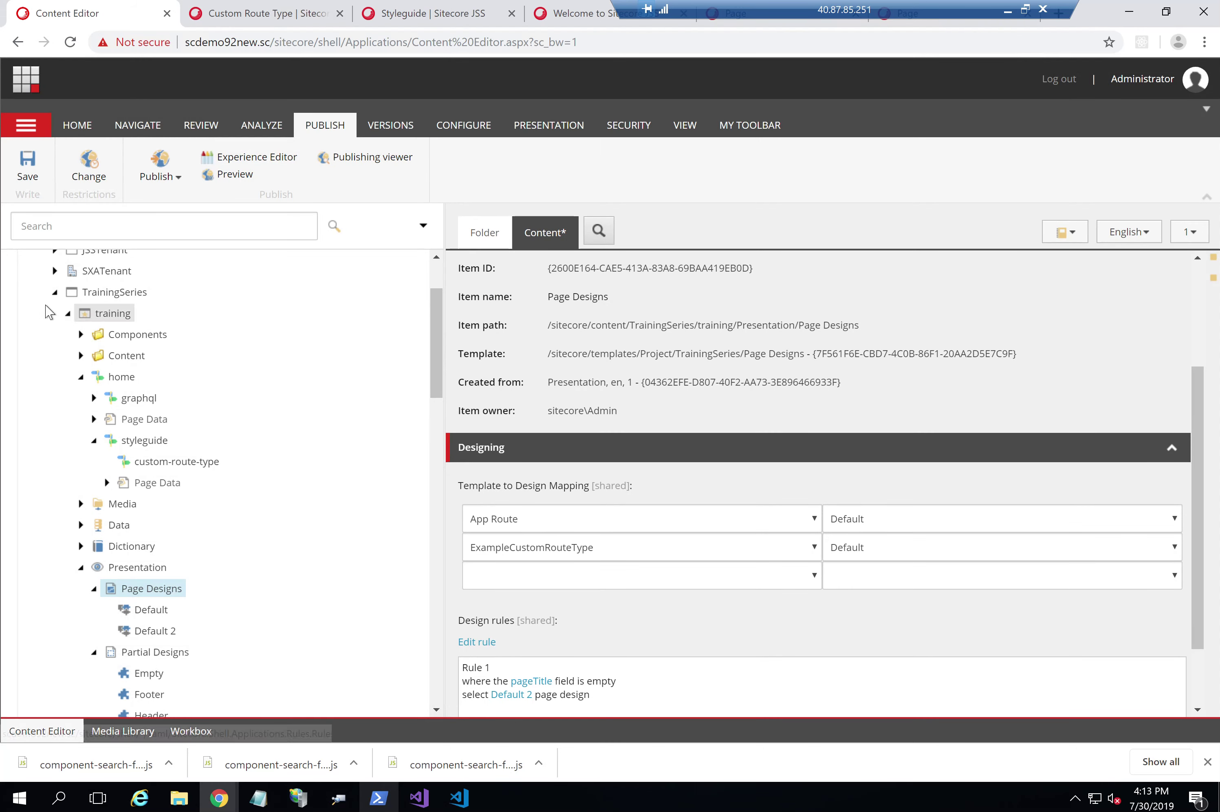
Save the Page Designs design rule and select the styleguide page
left_click(27, 163)
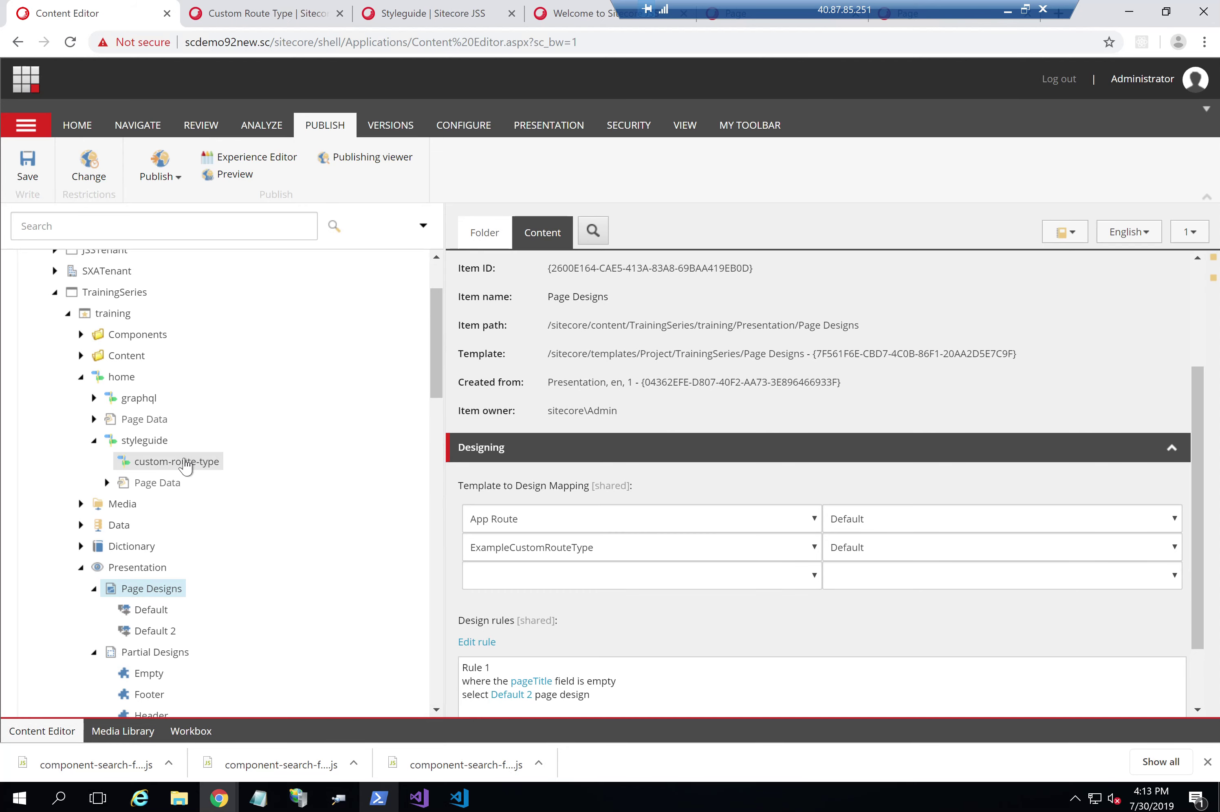
left_click(176, 462)
left_click(145, 446)
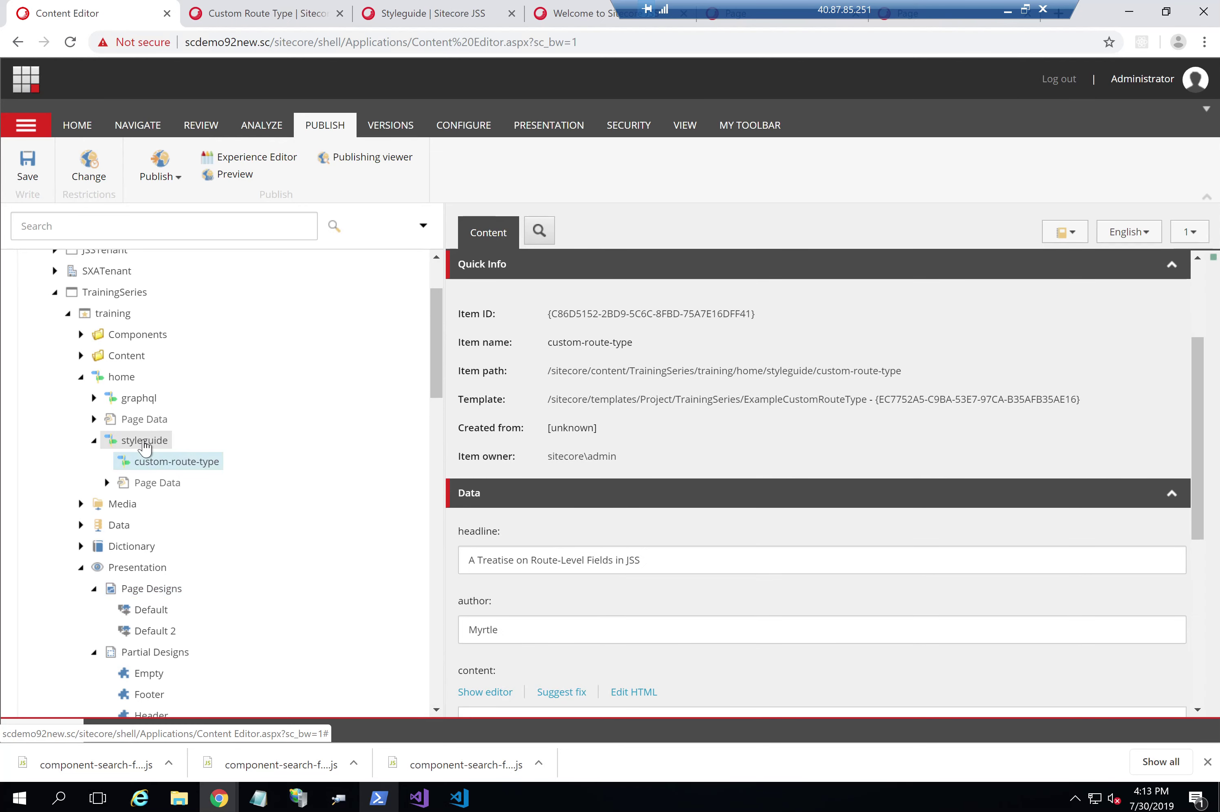
Duplicate styleguide as 'styleguide2' and clear the copy's Page Title text
right_click(144, 442)
left_click(198, 497)
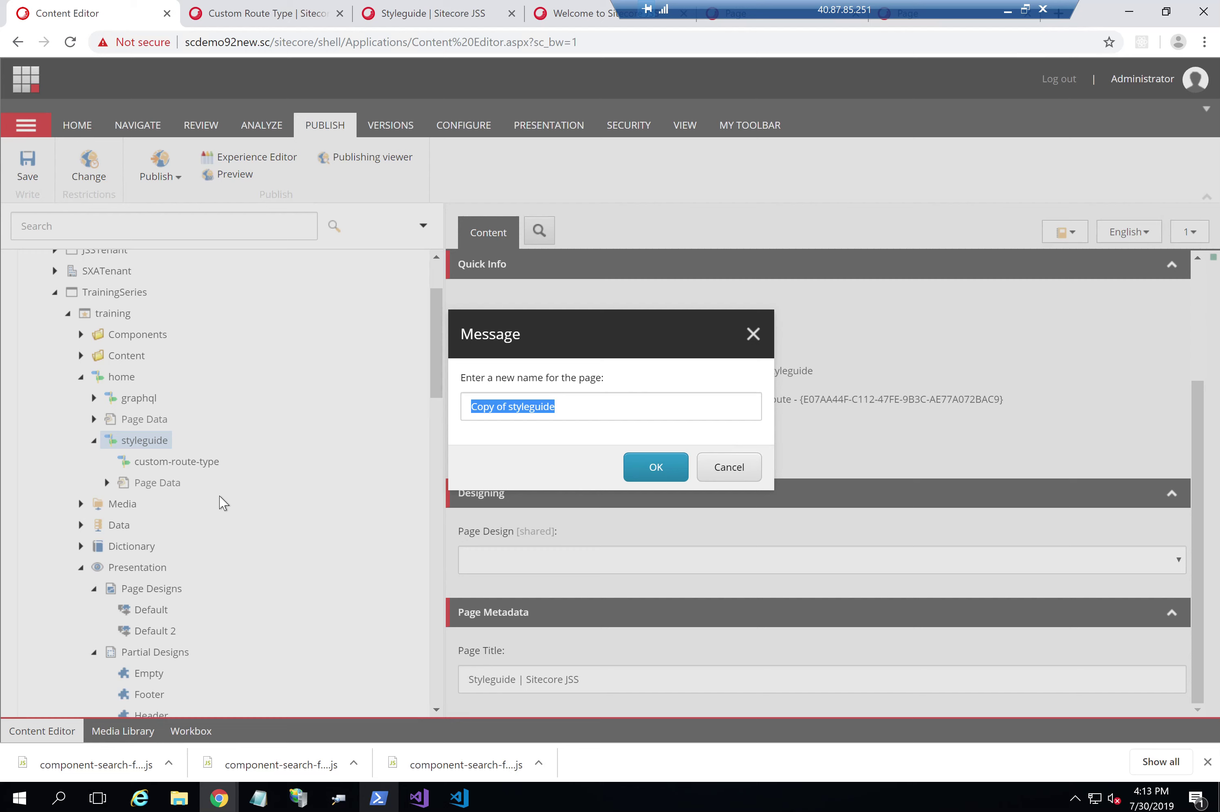
key("End")
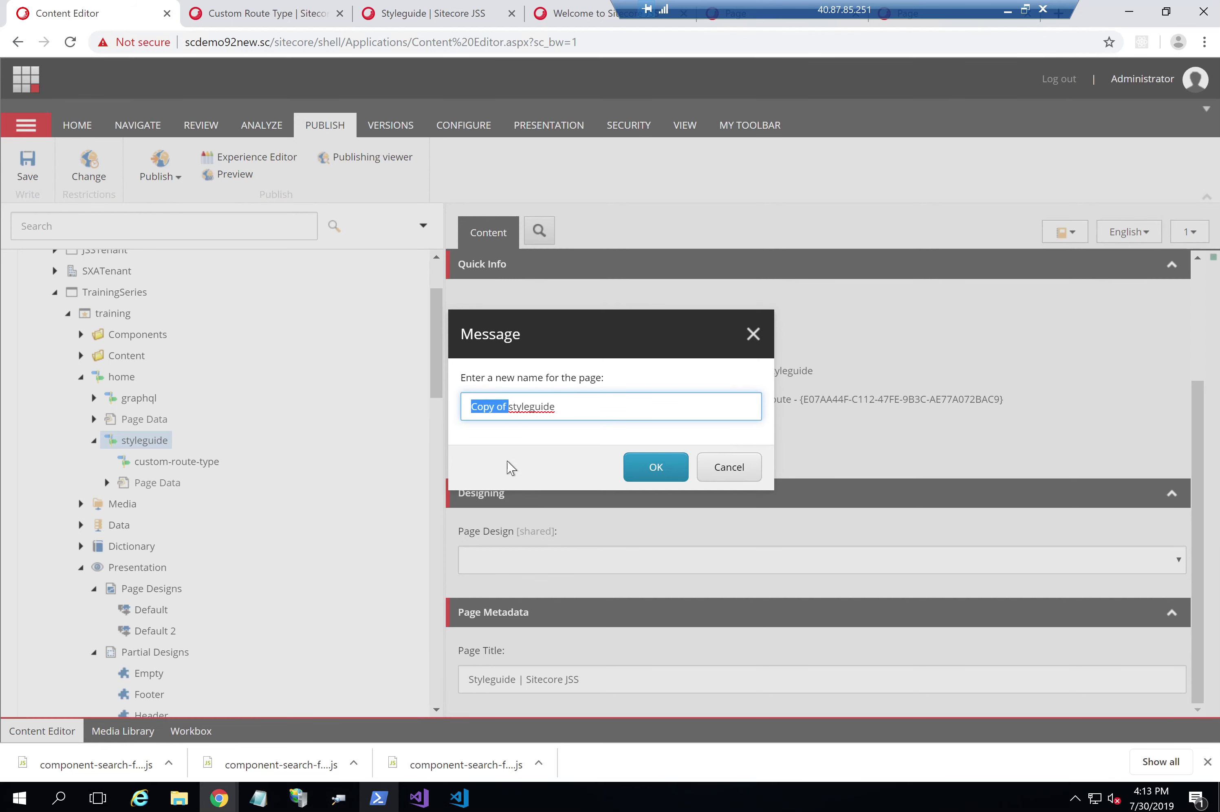
key("BackSpace")
key("End")
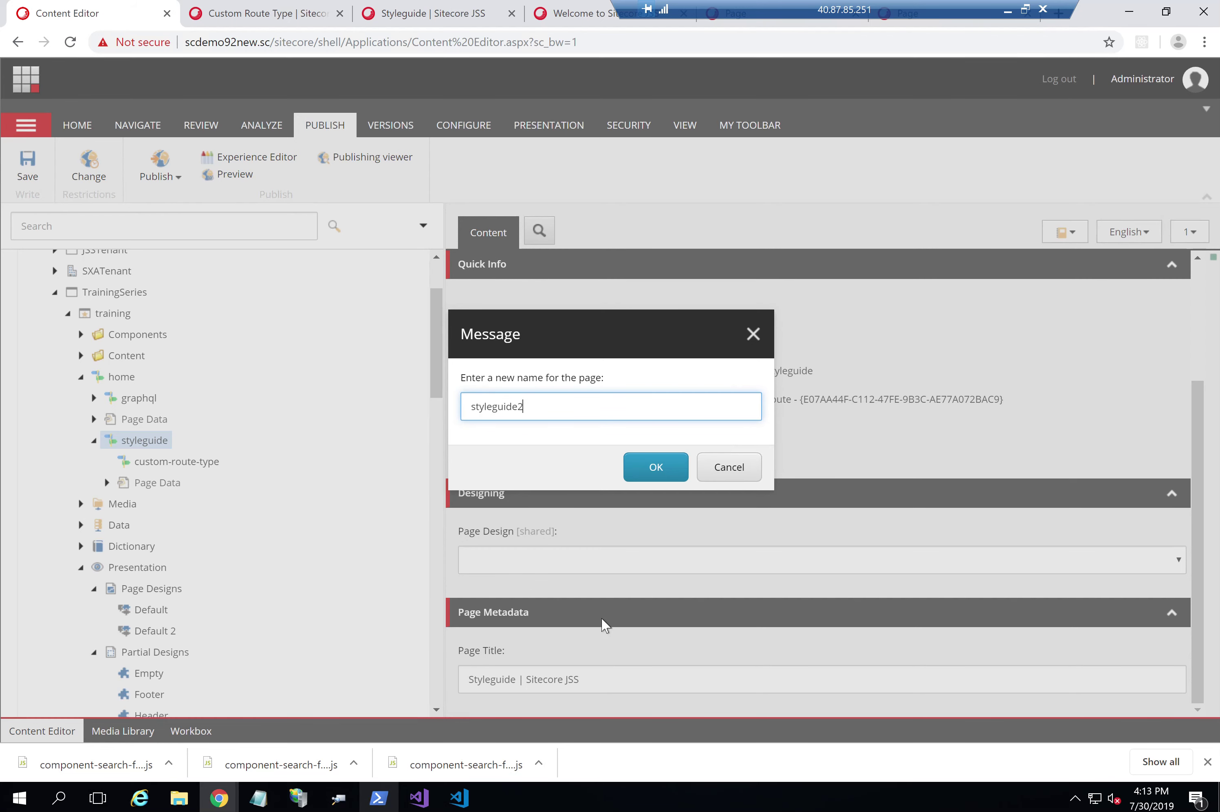
key("Return")
left_click_drag(608, 682, 395, 674)
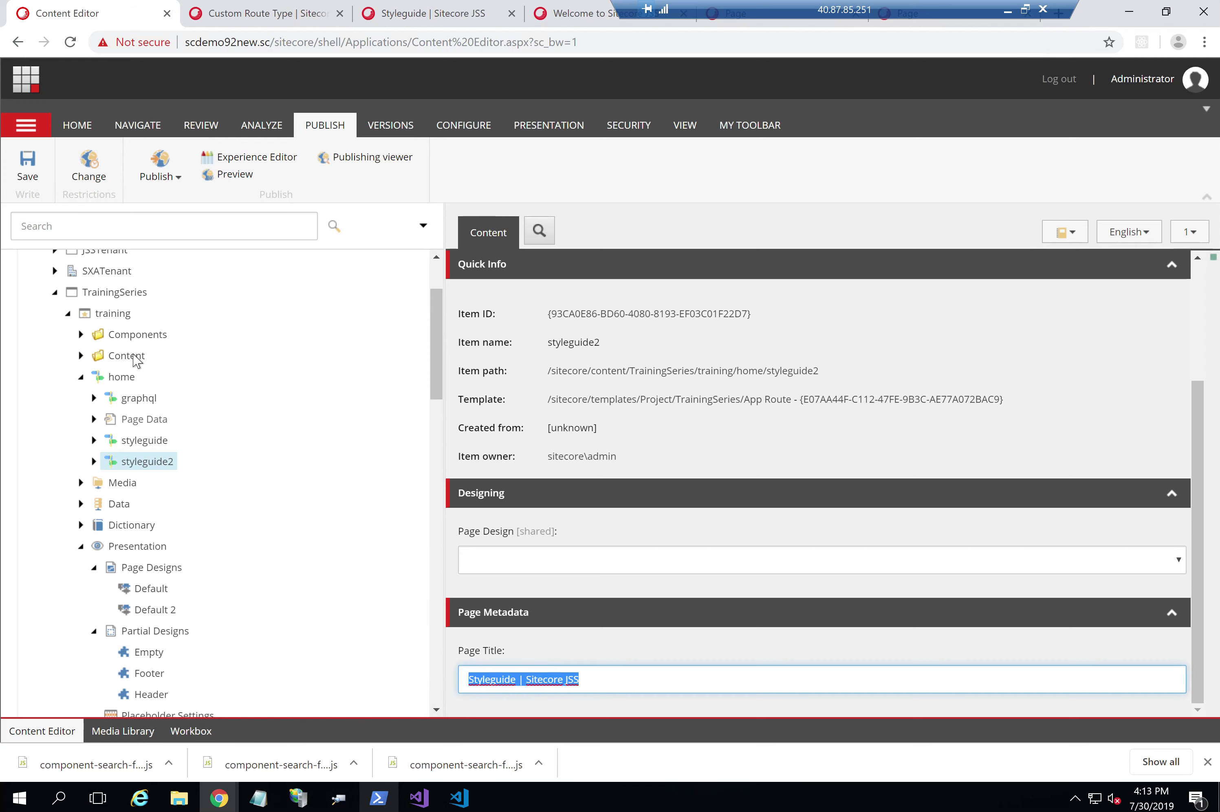
key("BackSpace")
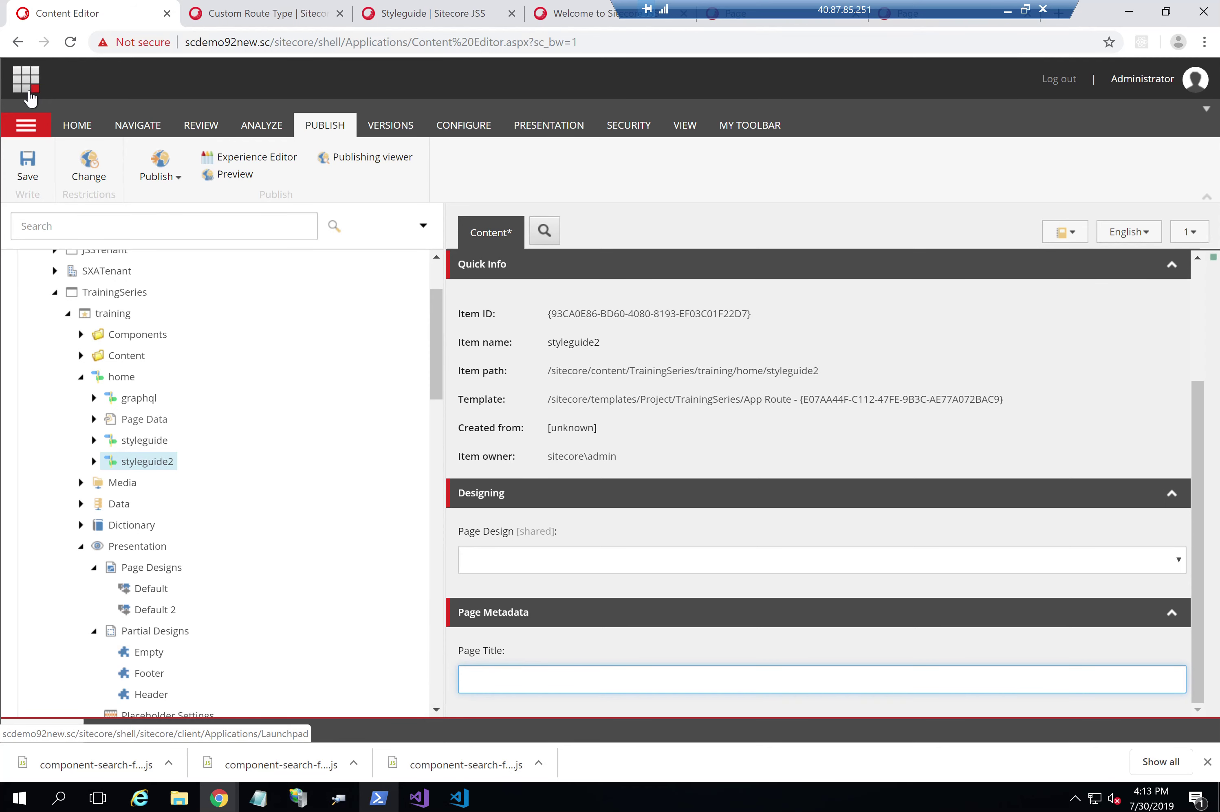
Save the untitled styleguide2 and scroll through its Experience Editor preview
left_click(27, 164)
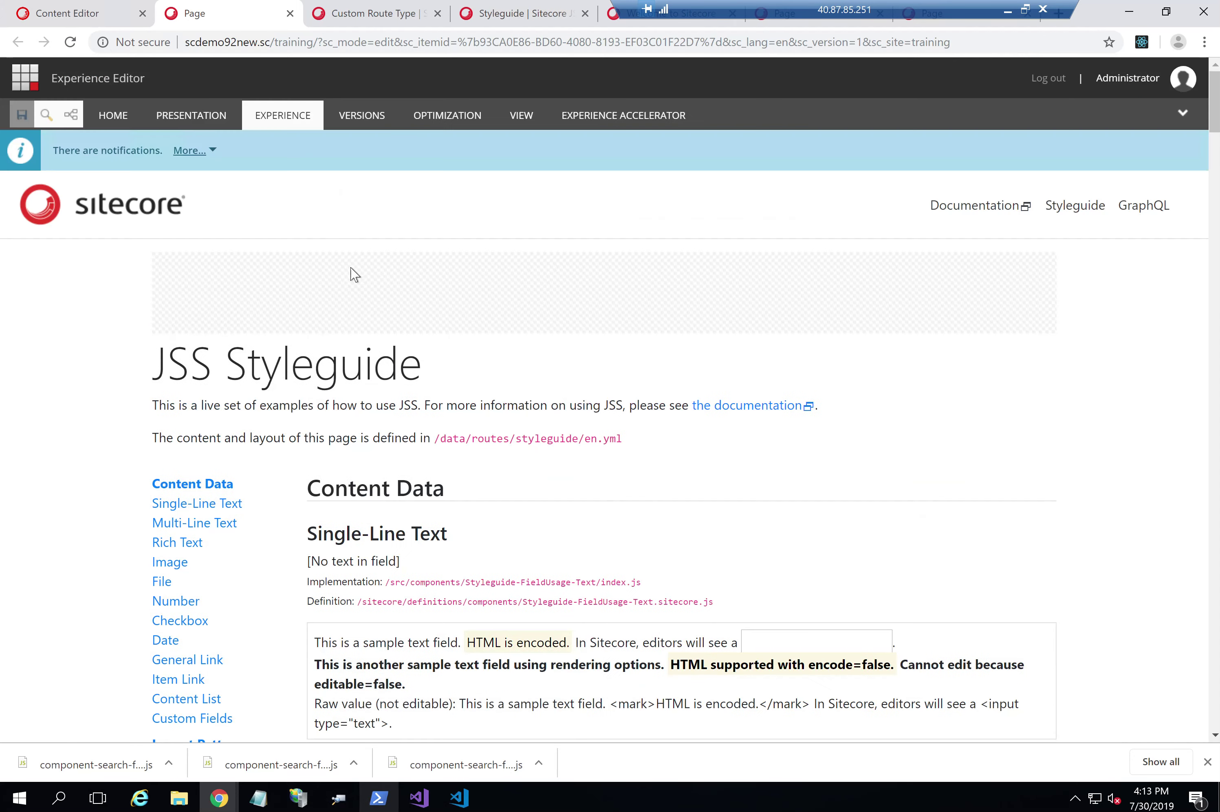
scroll(350, 453, "down", 20)
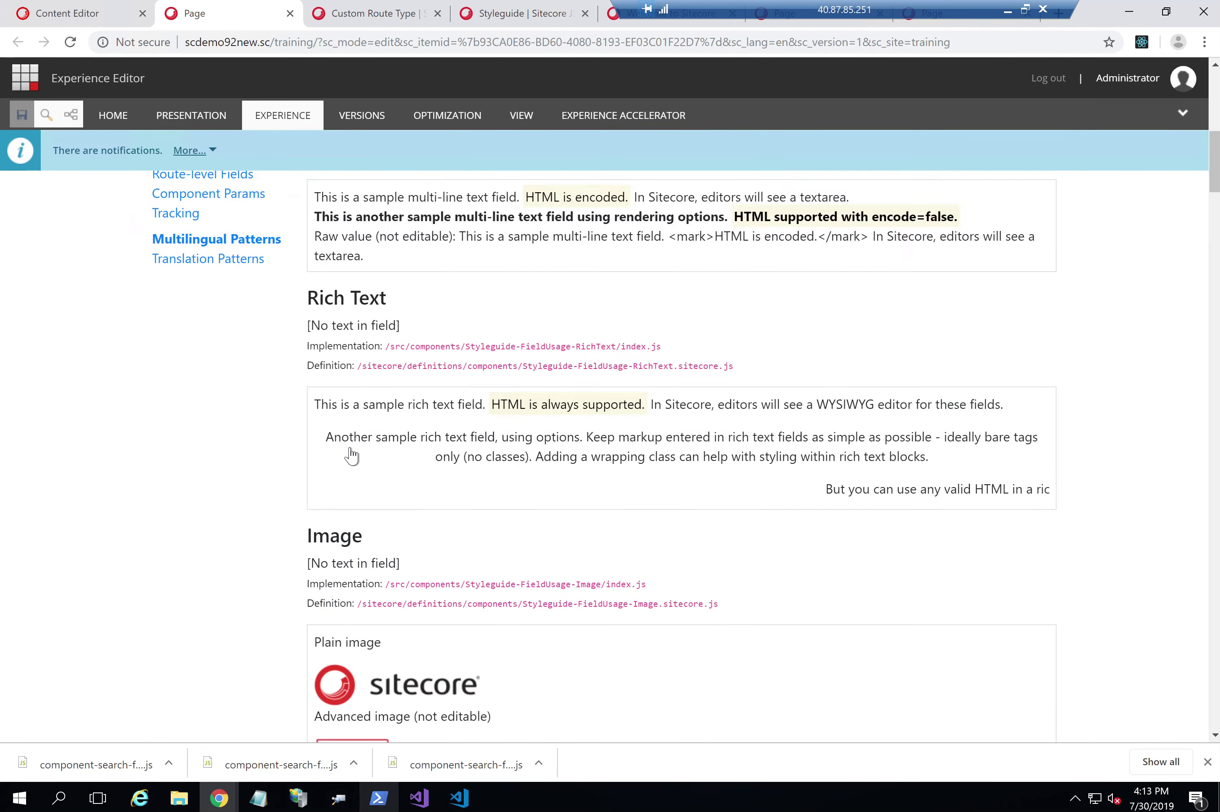
scroll(350, 452, "down", 20)
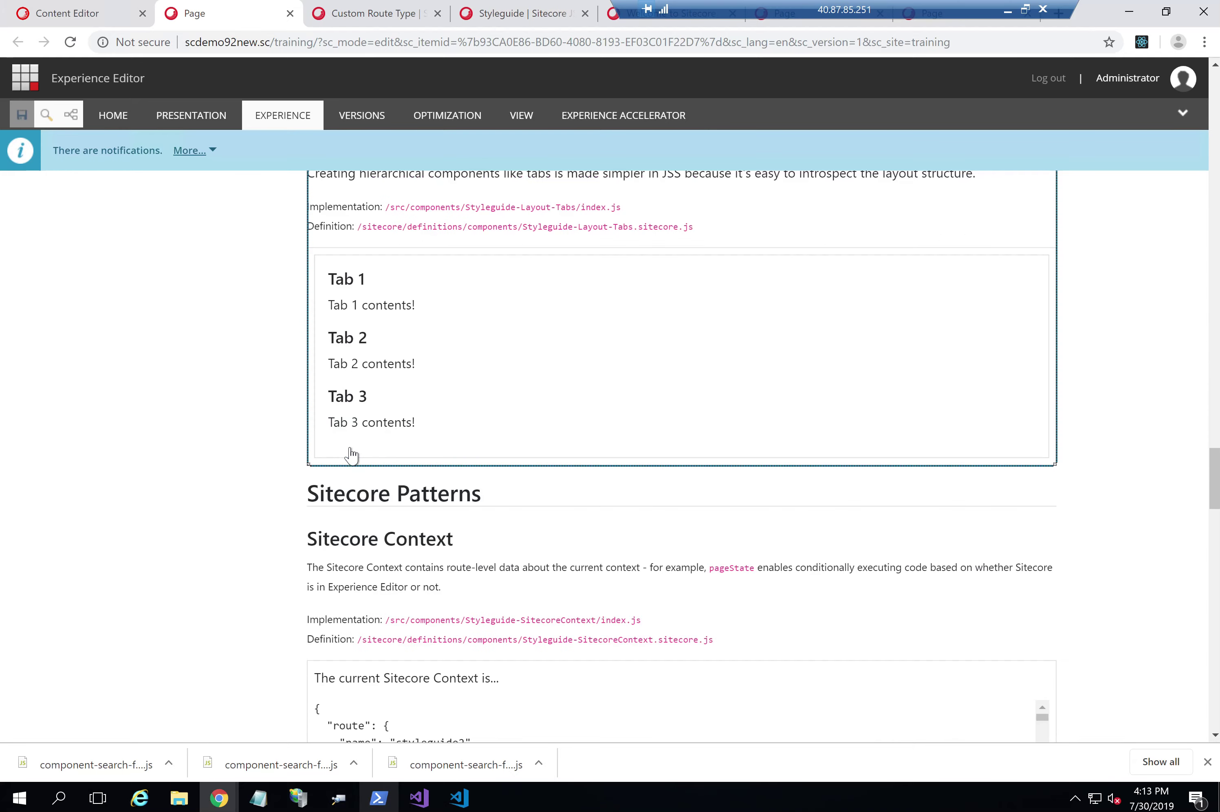
scroll(265, 471, "up", 20)
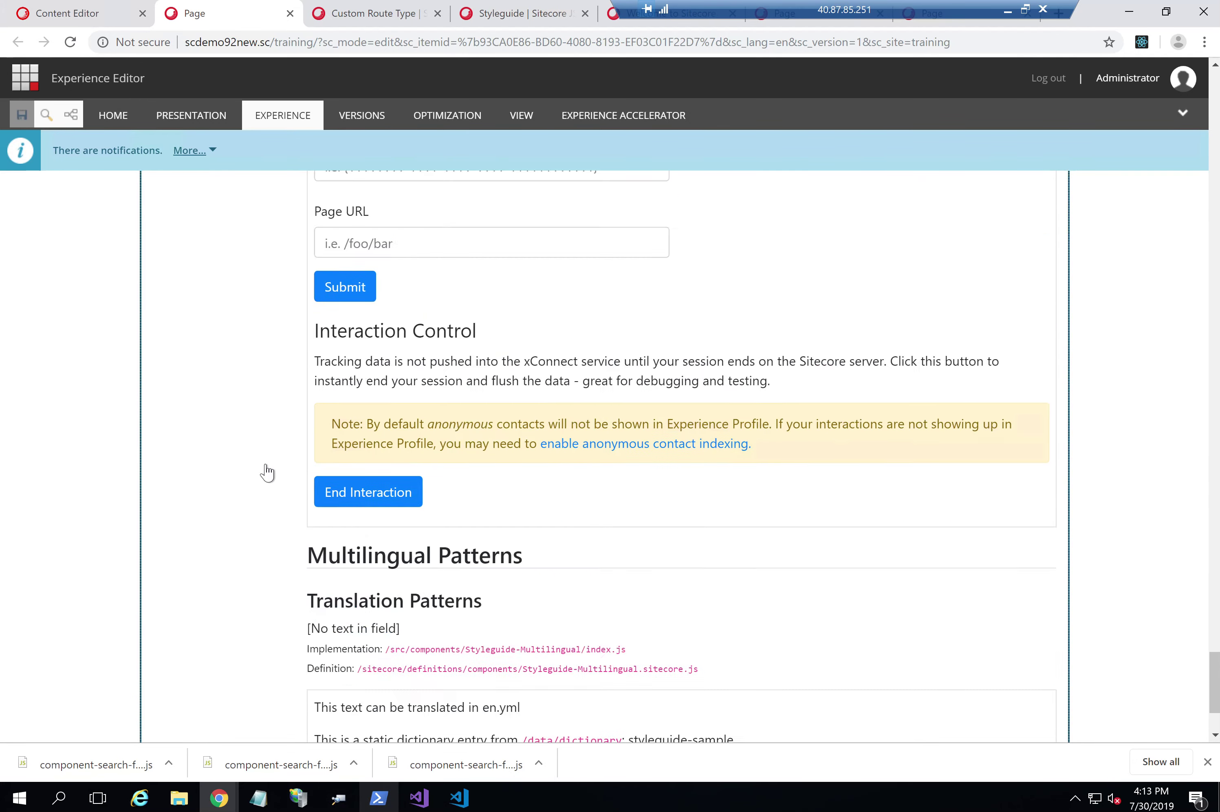
scroll(268, 472, "up", 10)
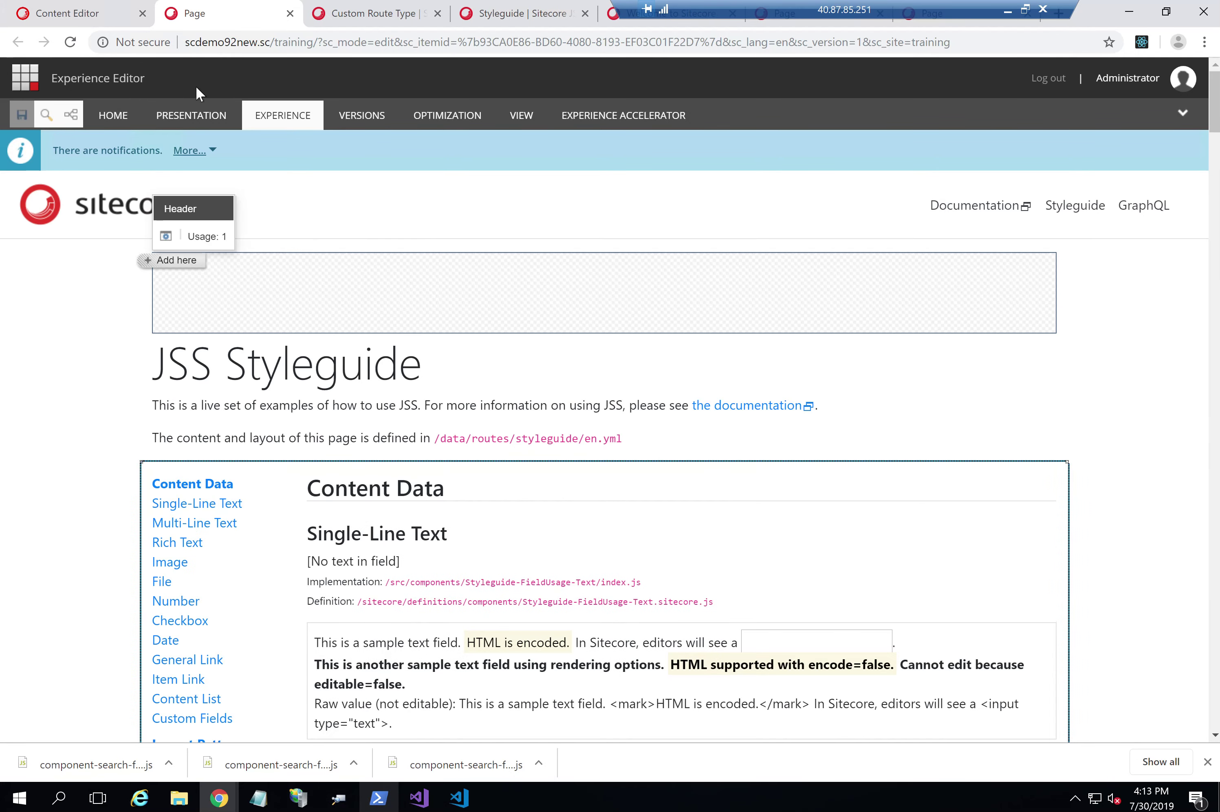
Preview the original styleguide page in the Experience Editor for comparison
left_click(66, 14)
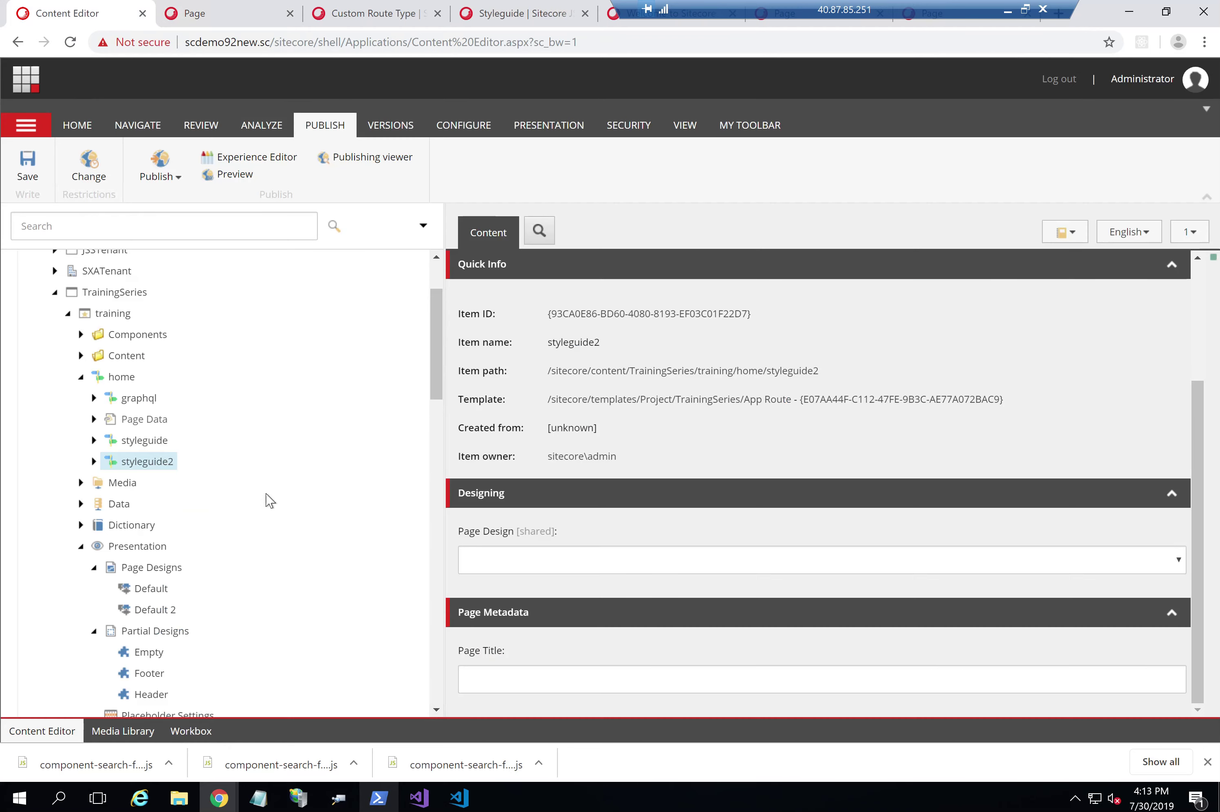
left_click(150, 440)
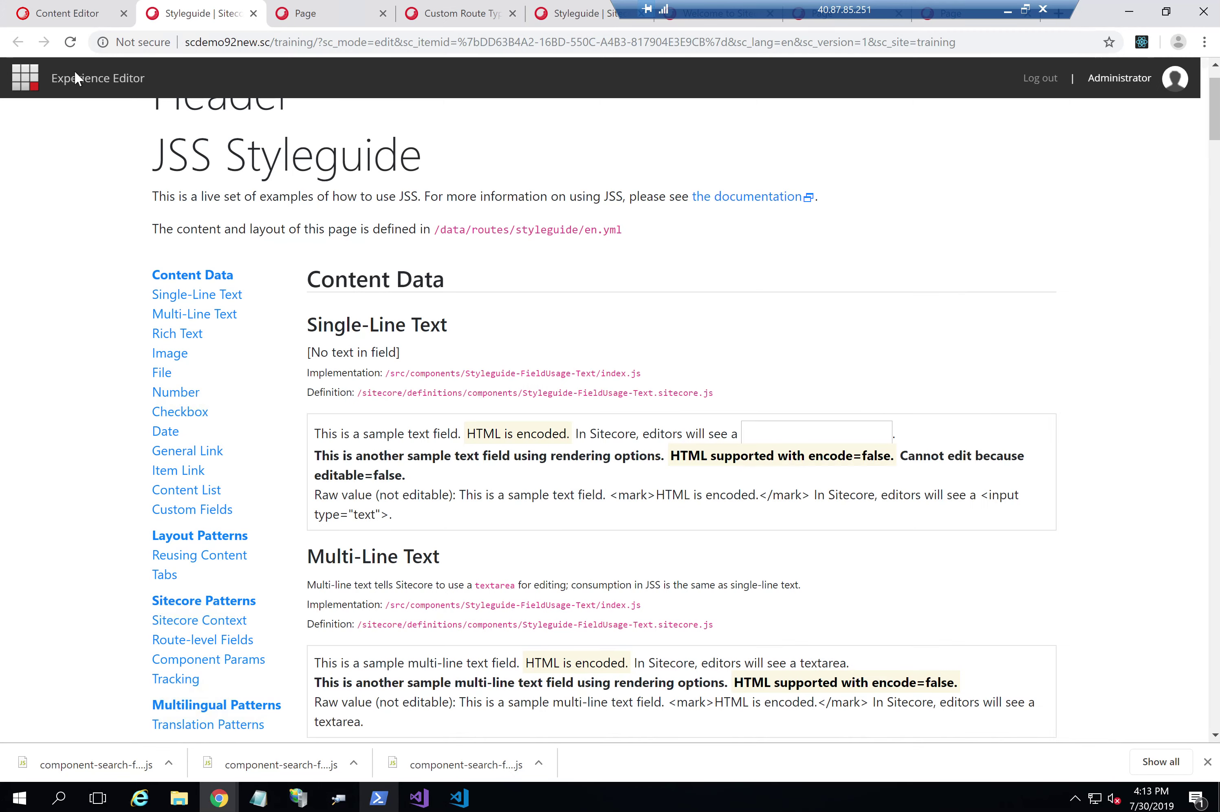
scroll(323, 388, "down", 20)
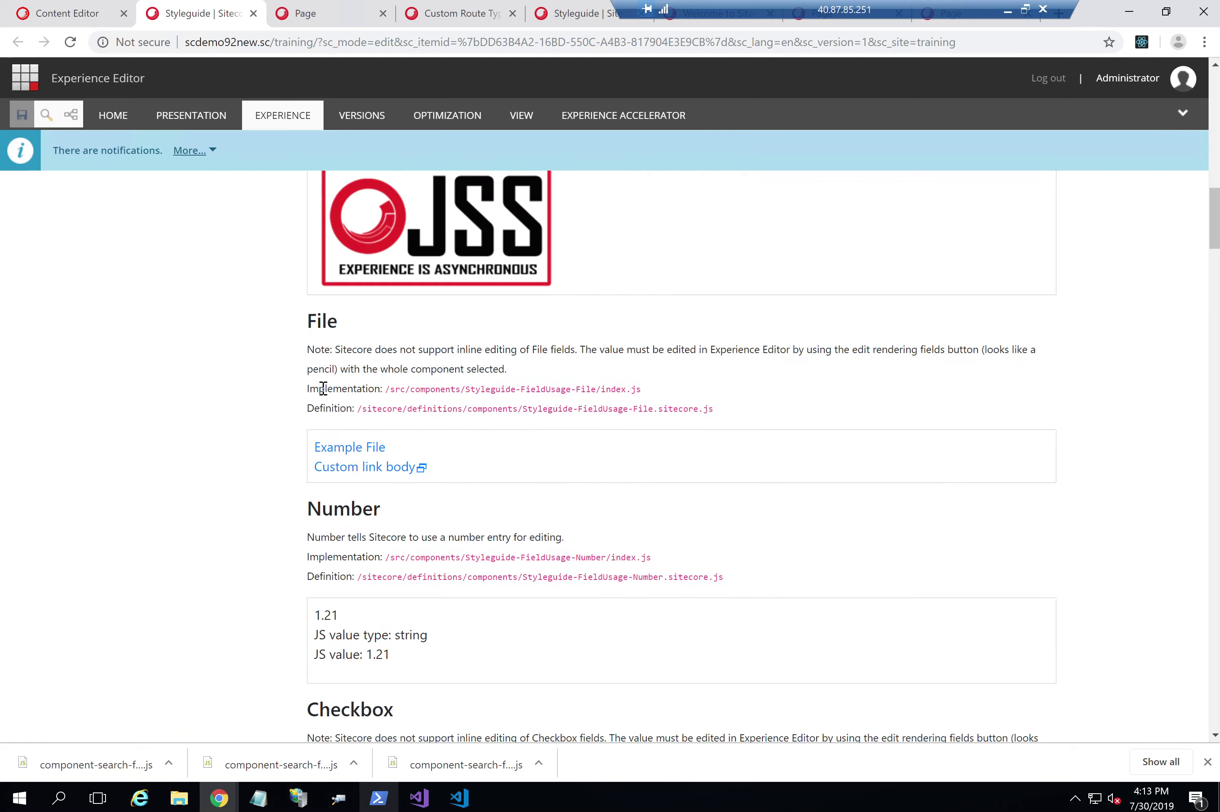
scroll(322, 388, "down", 20)
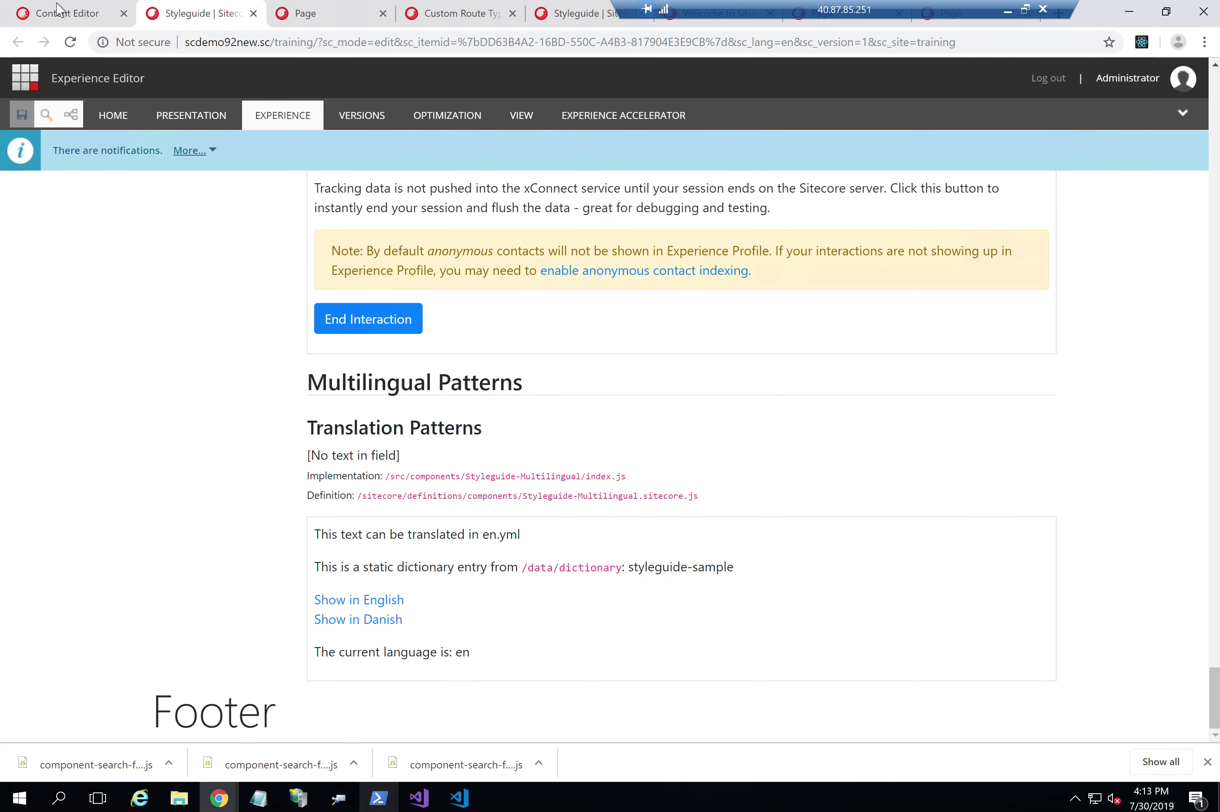
left_click(58, 8)
Set styleguide2's Page Title to 'Title', save, and confirm the preview shows the Header
left_click(147, 462)
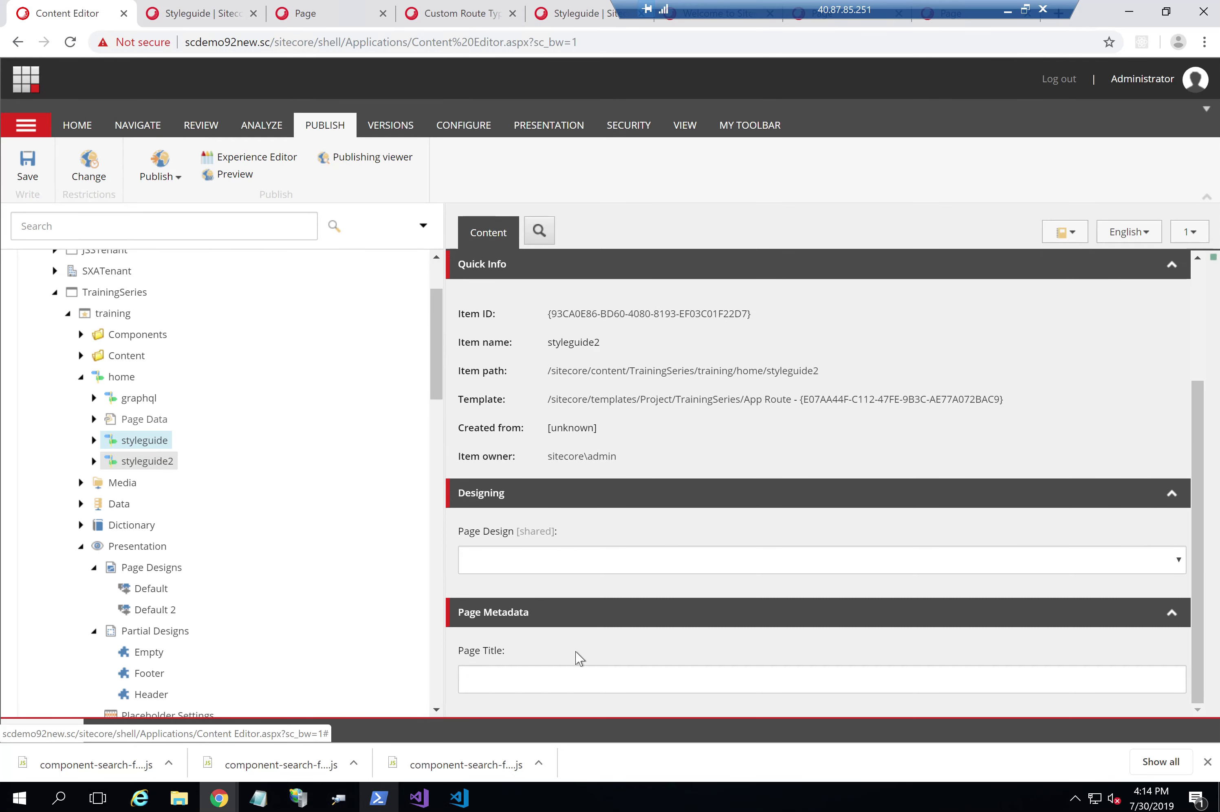
left_click(550, 686)
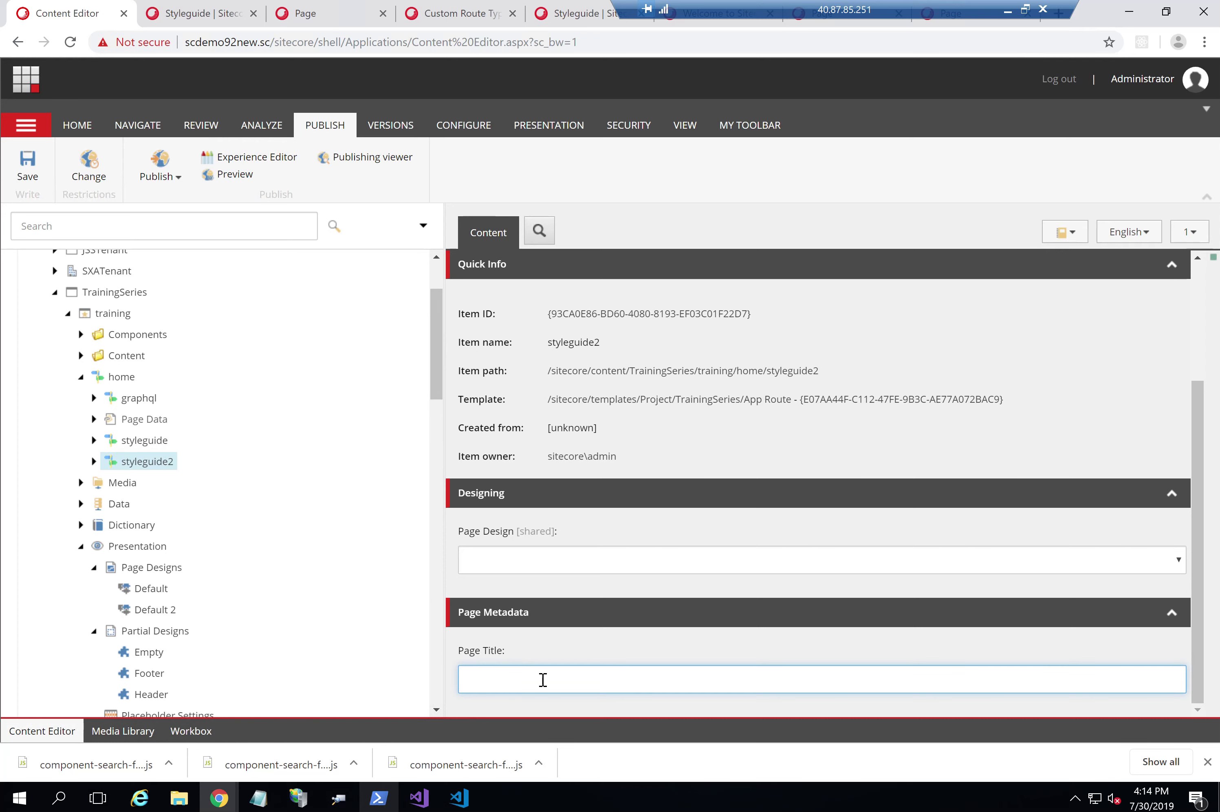
type("Title")
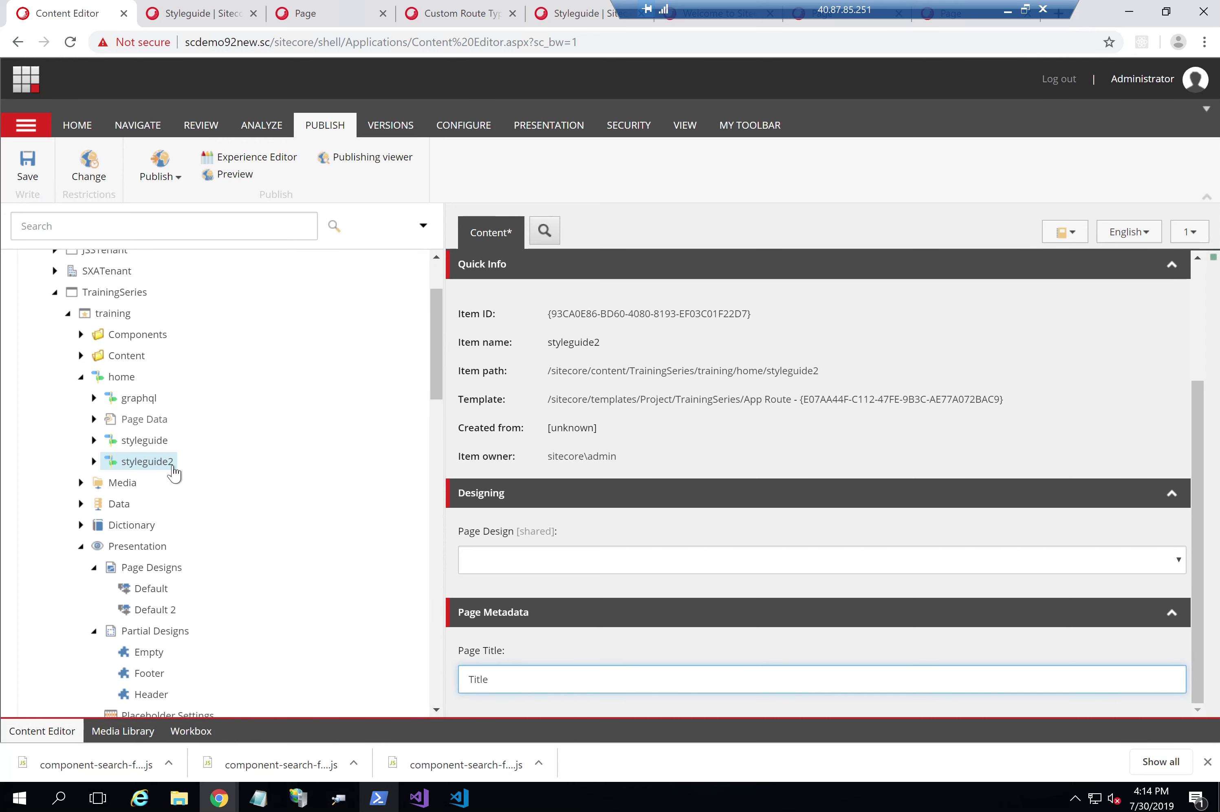
left_click(27, 165)
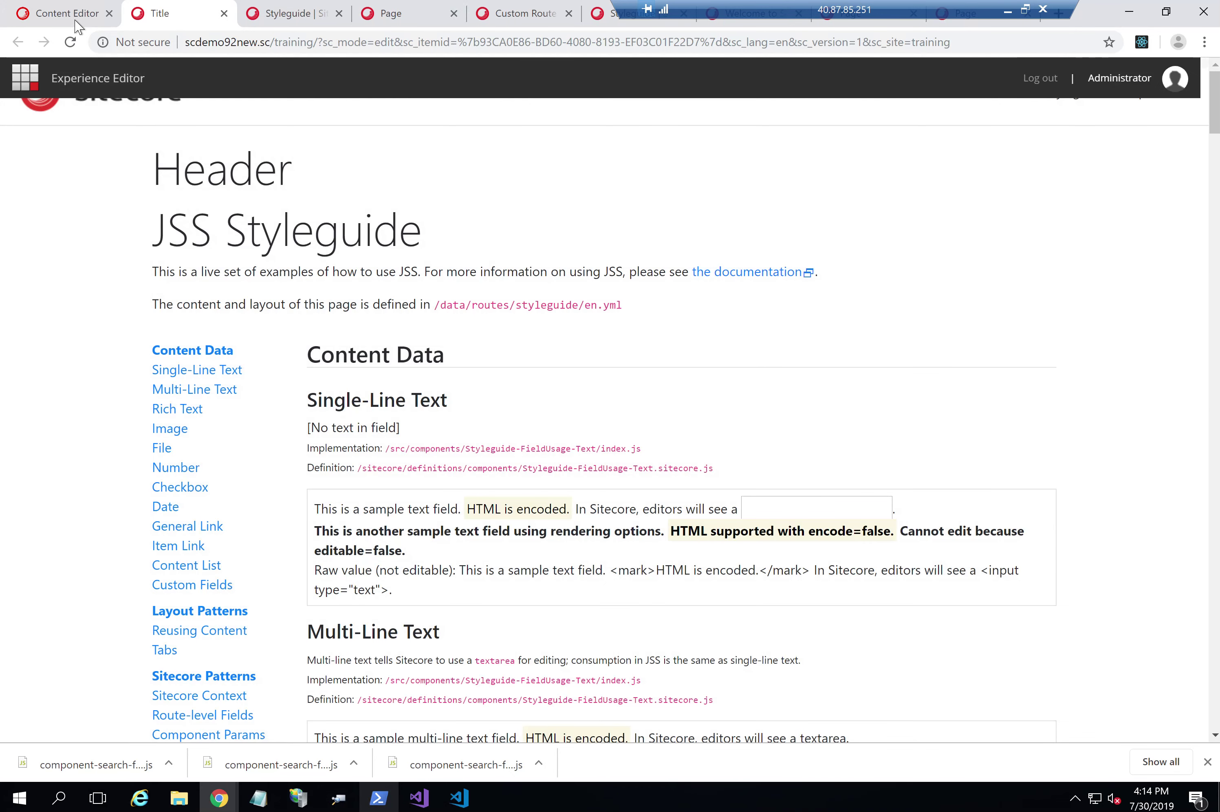
left_click(68, 13)
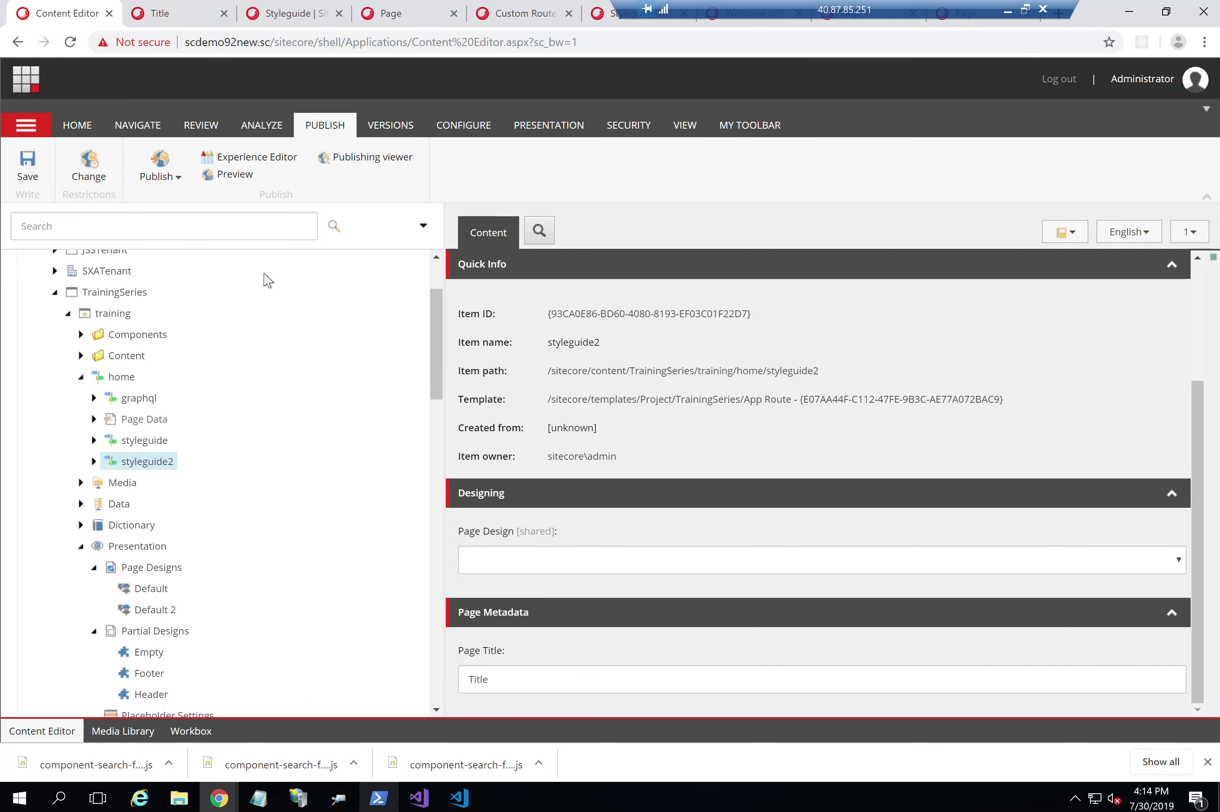
scroll(351, 550, "down", 4)
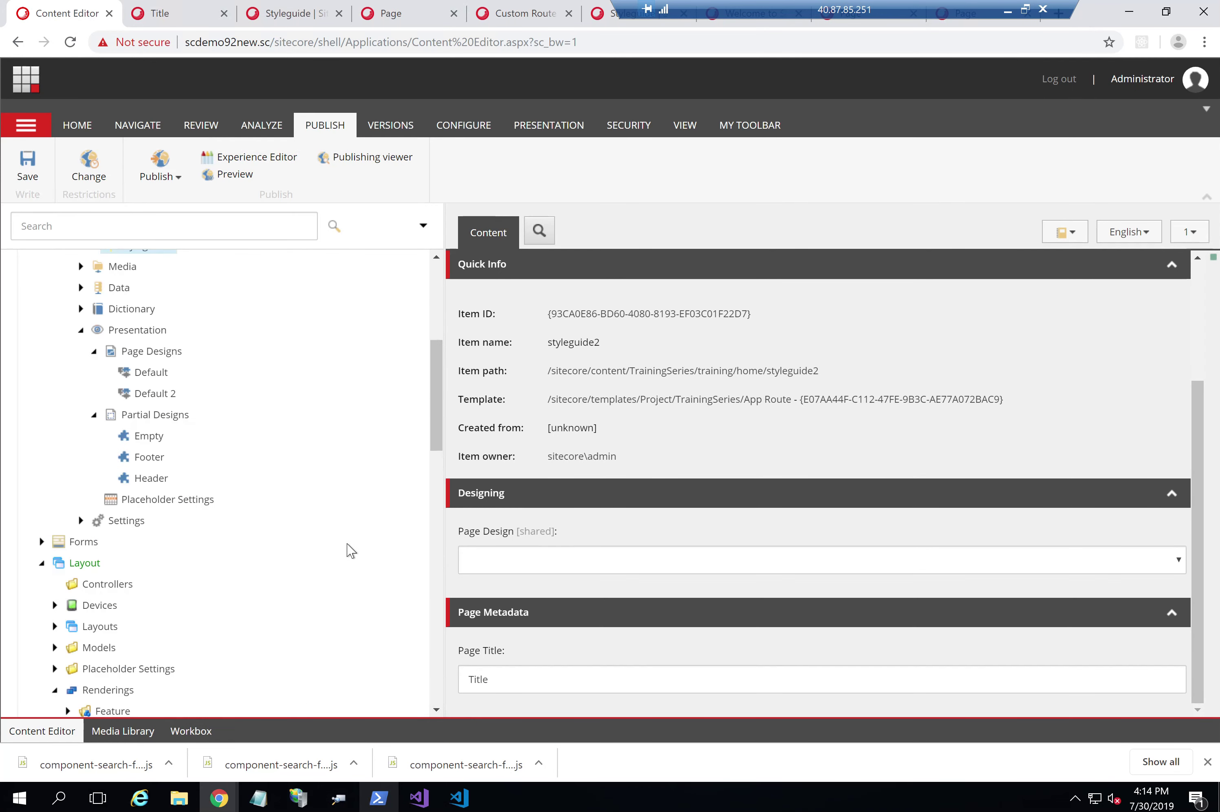
scroll(435, 398, "up", 4)
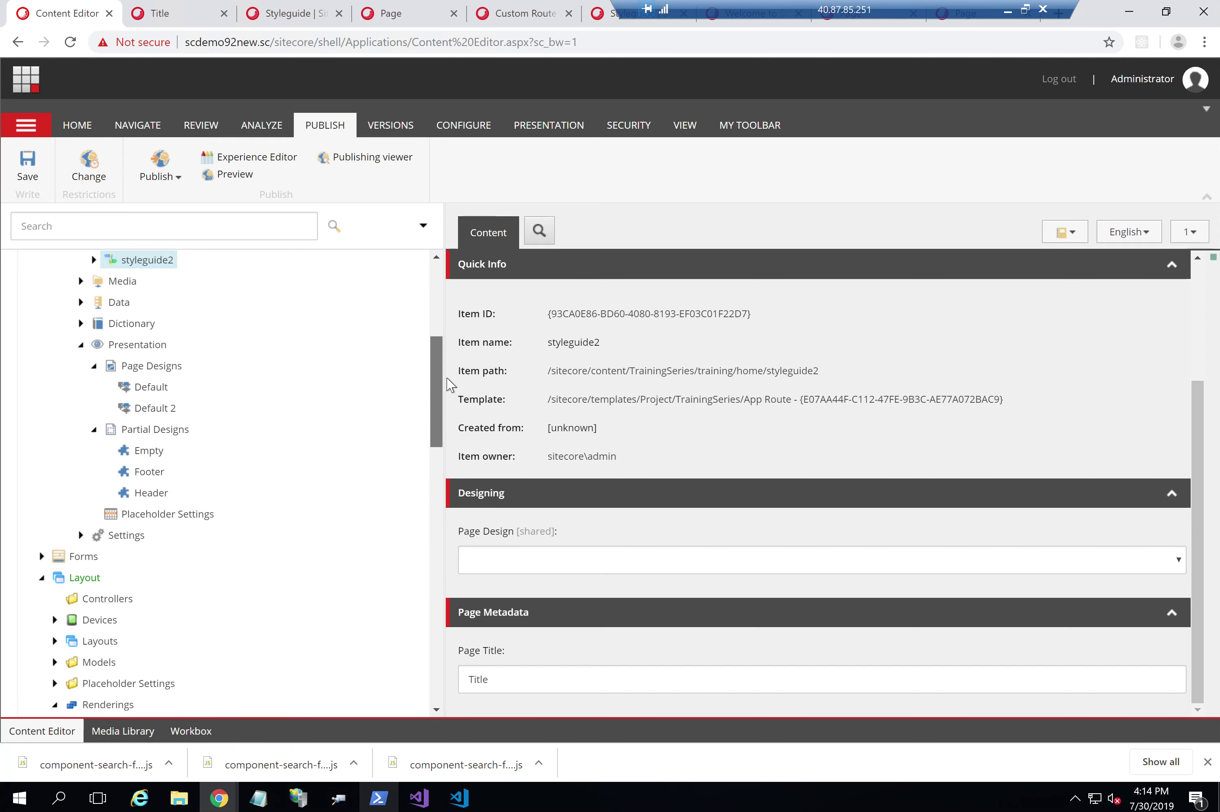